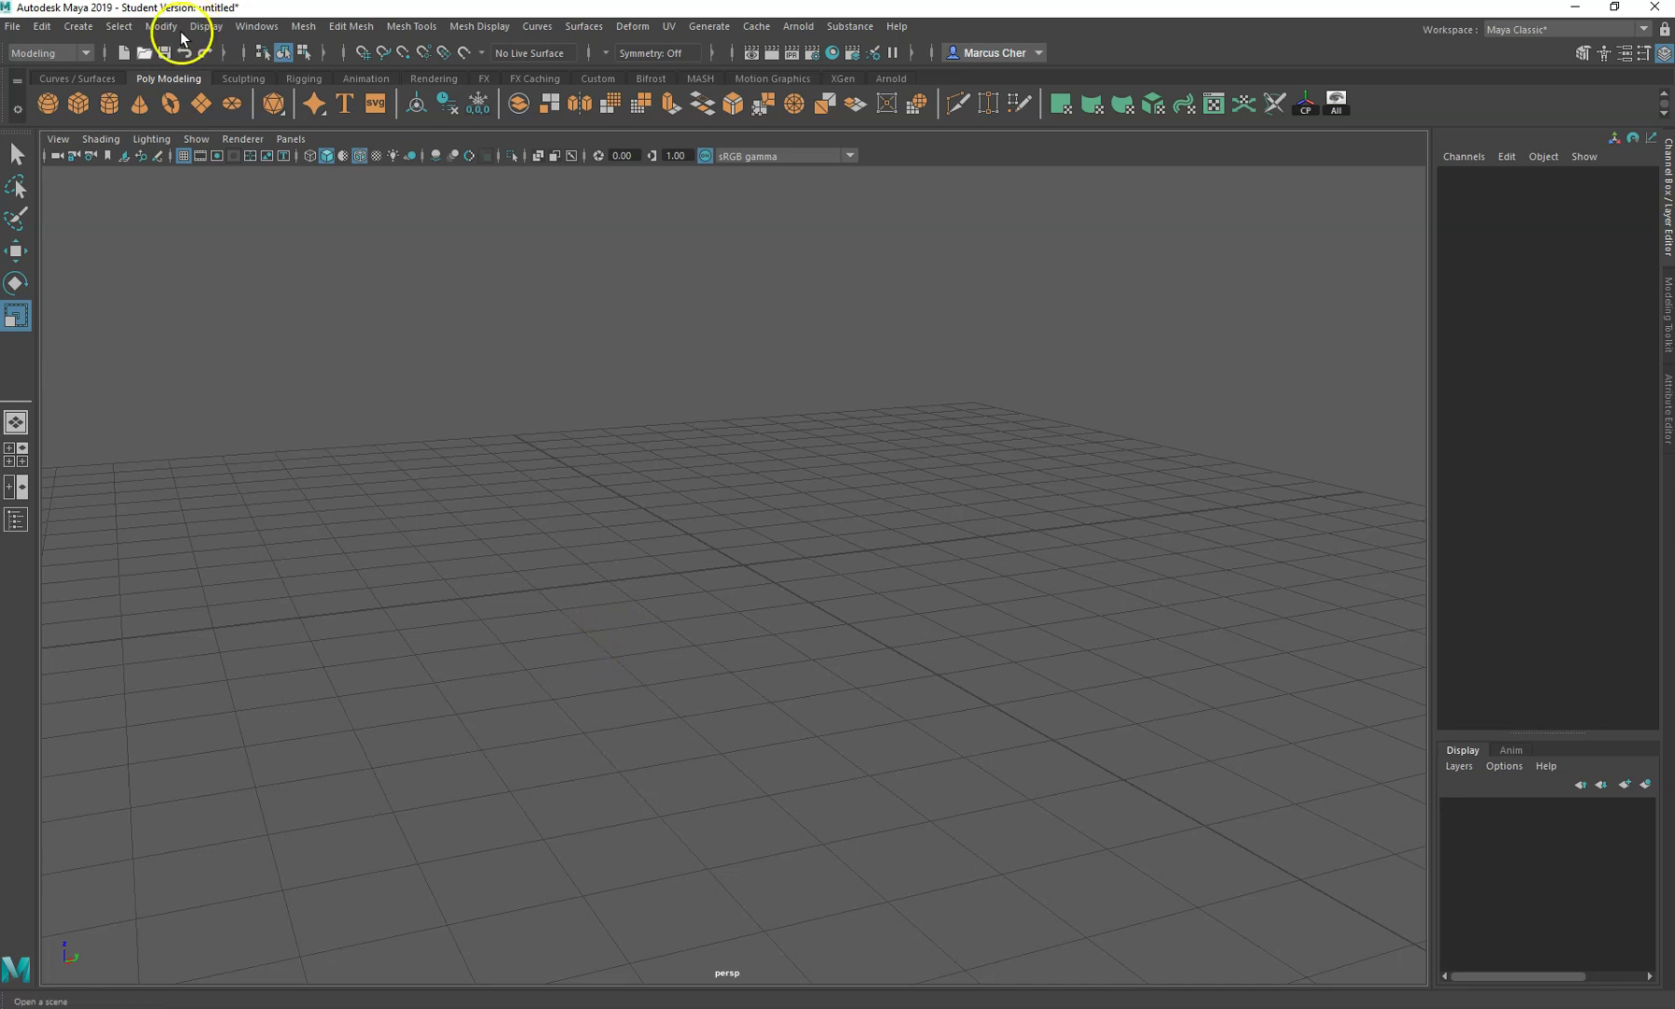
- Create a polygon cube at the scene origin and zoom in to frame it
click(77, 108)
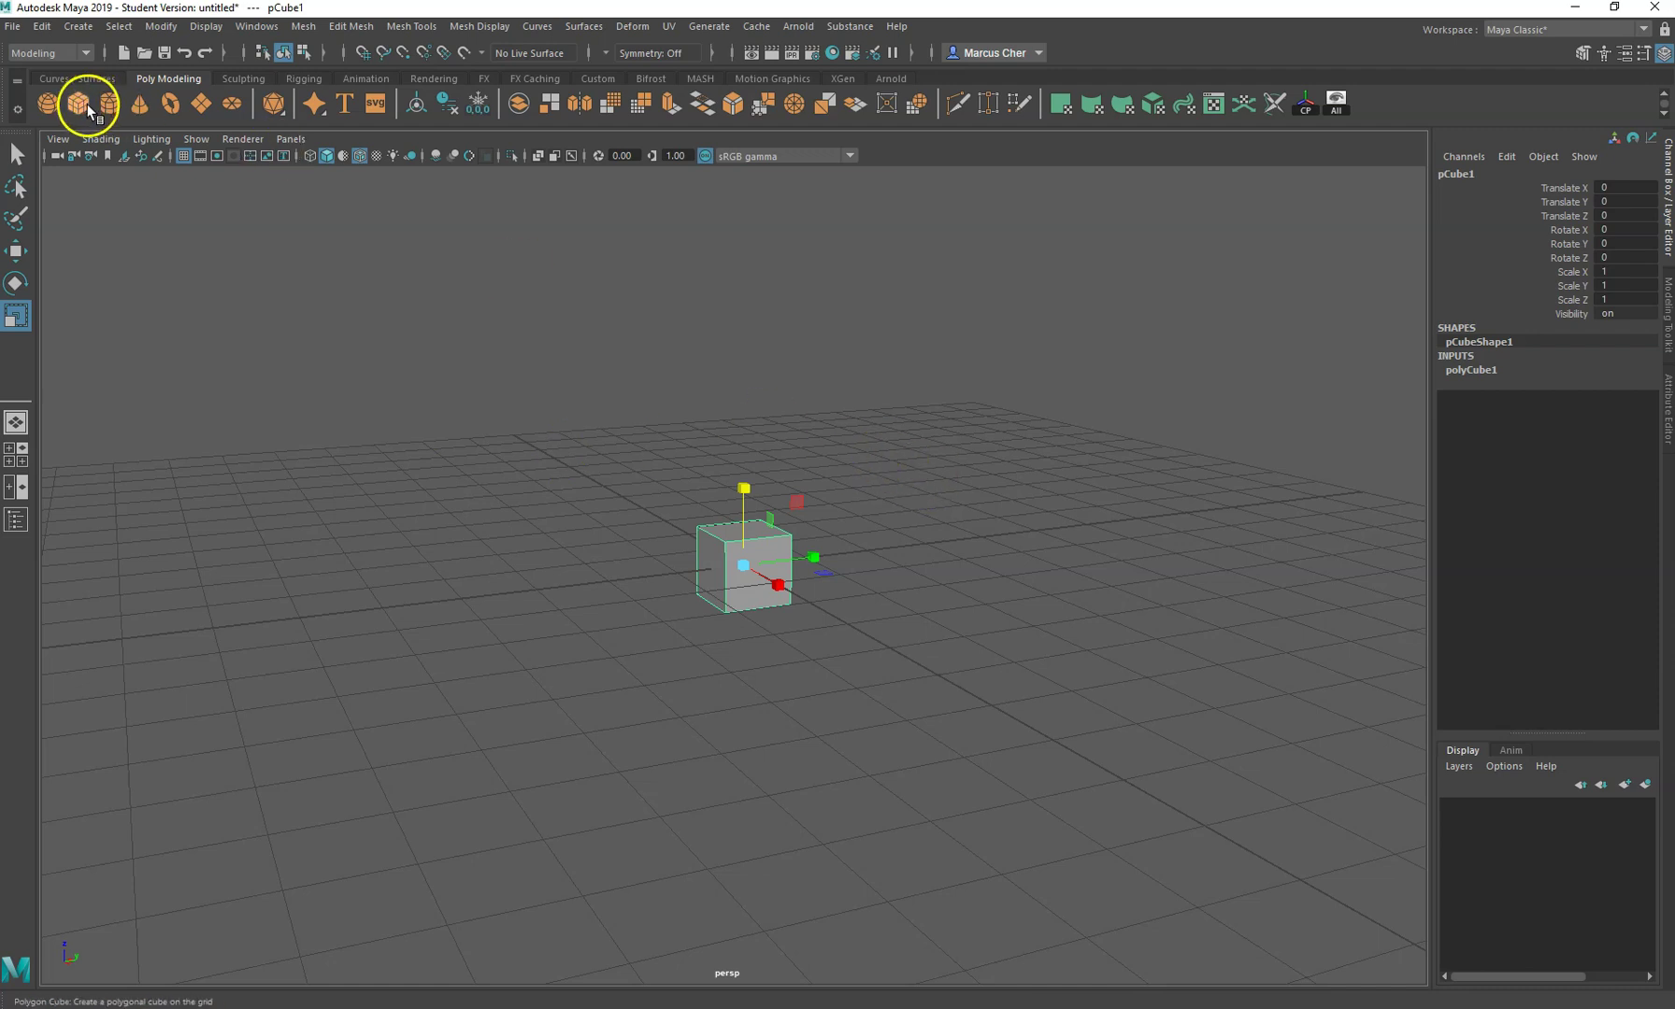
scroll(857, 546, up, 2)
mouse_move(856, 546)
alt+mouse_down()
mouse_move(901, 620)
mouse_move(879, 535)
alt+mouse_up()
scroll(864, 567, up, 3)
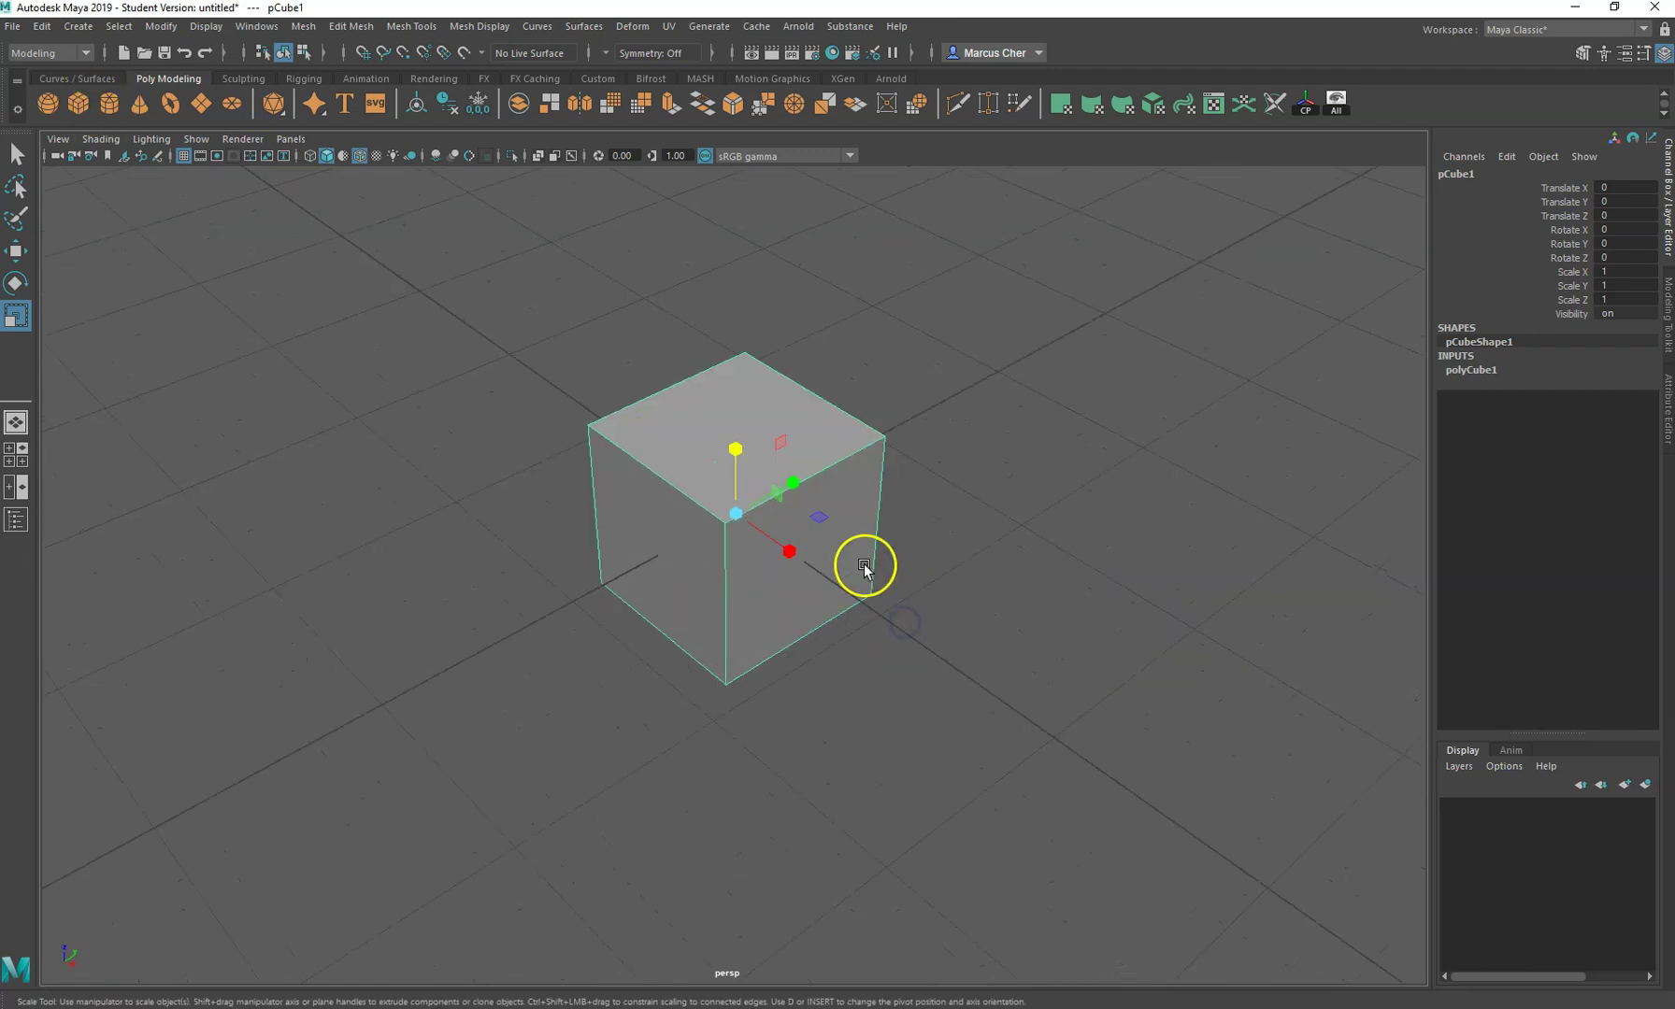
click(976, 423)
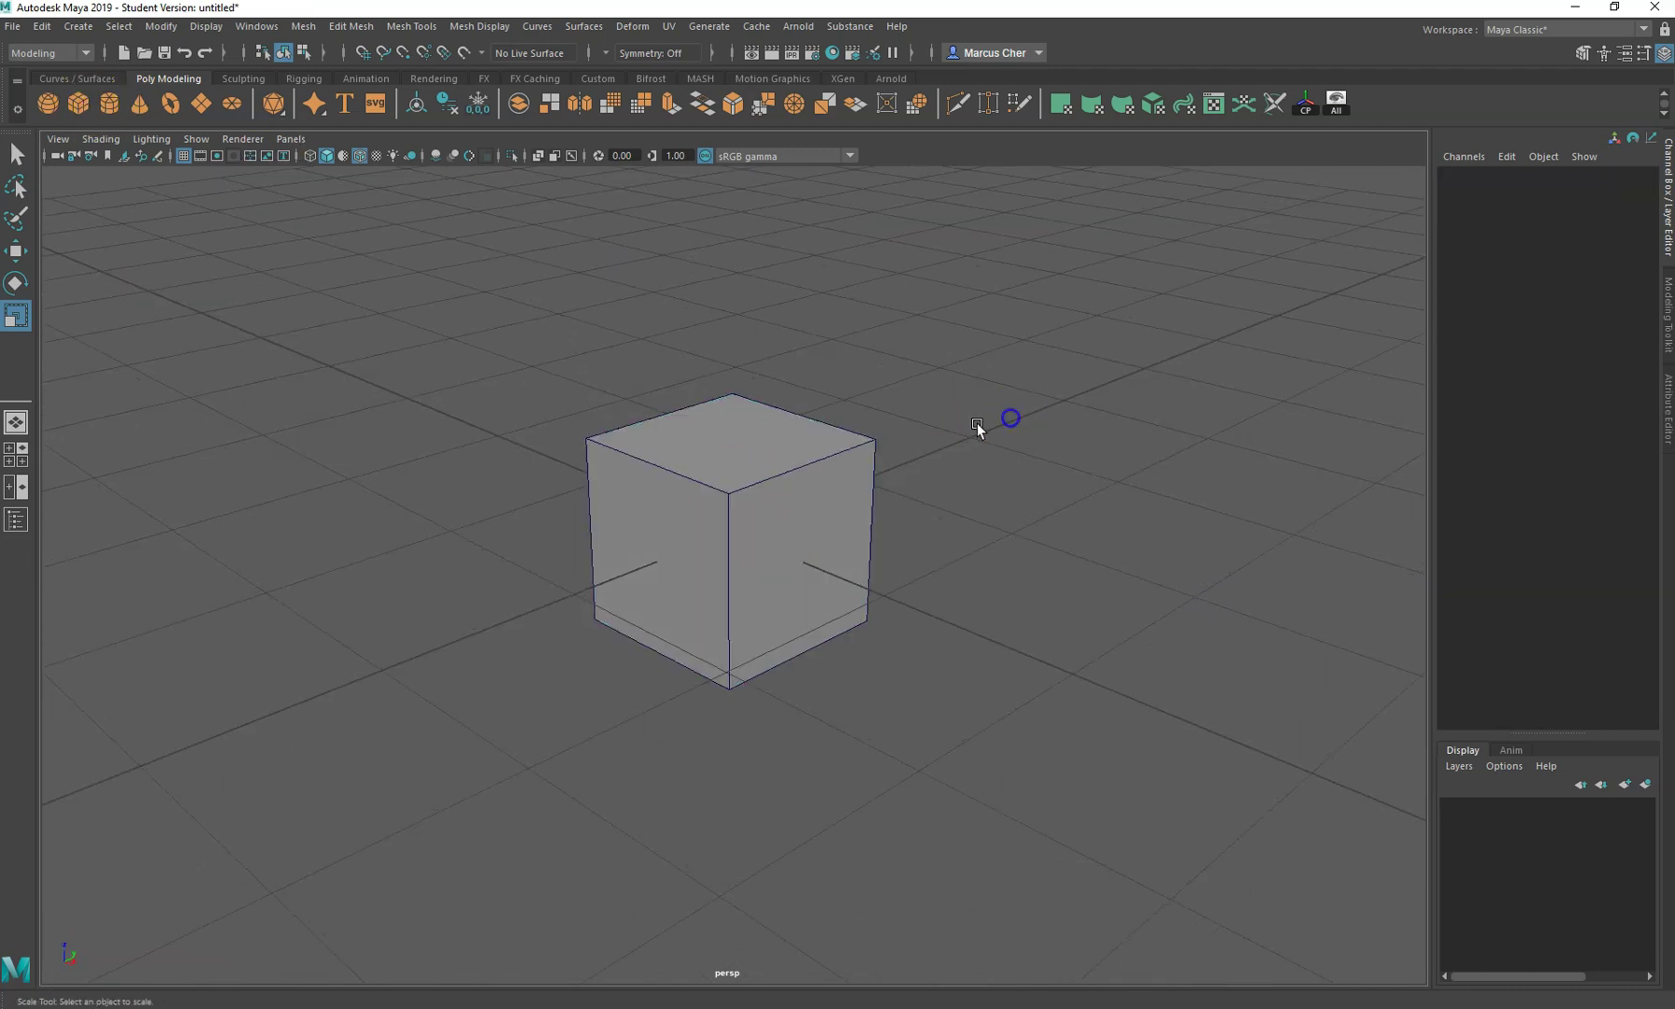
click(843, 448)
- Hide the ground grid and tilt the view down onto the cube's top face
click(198, 138)
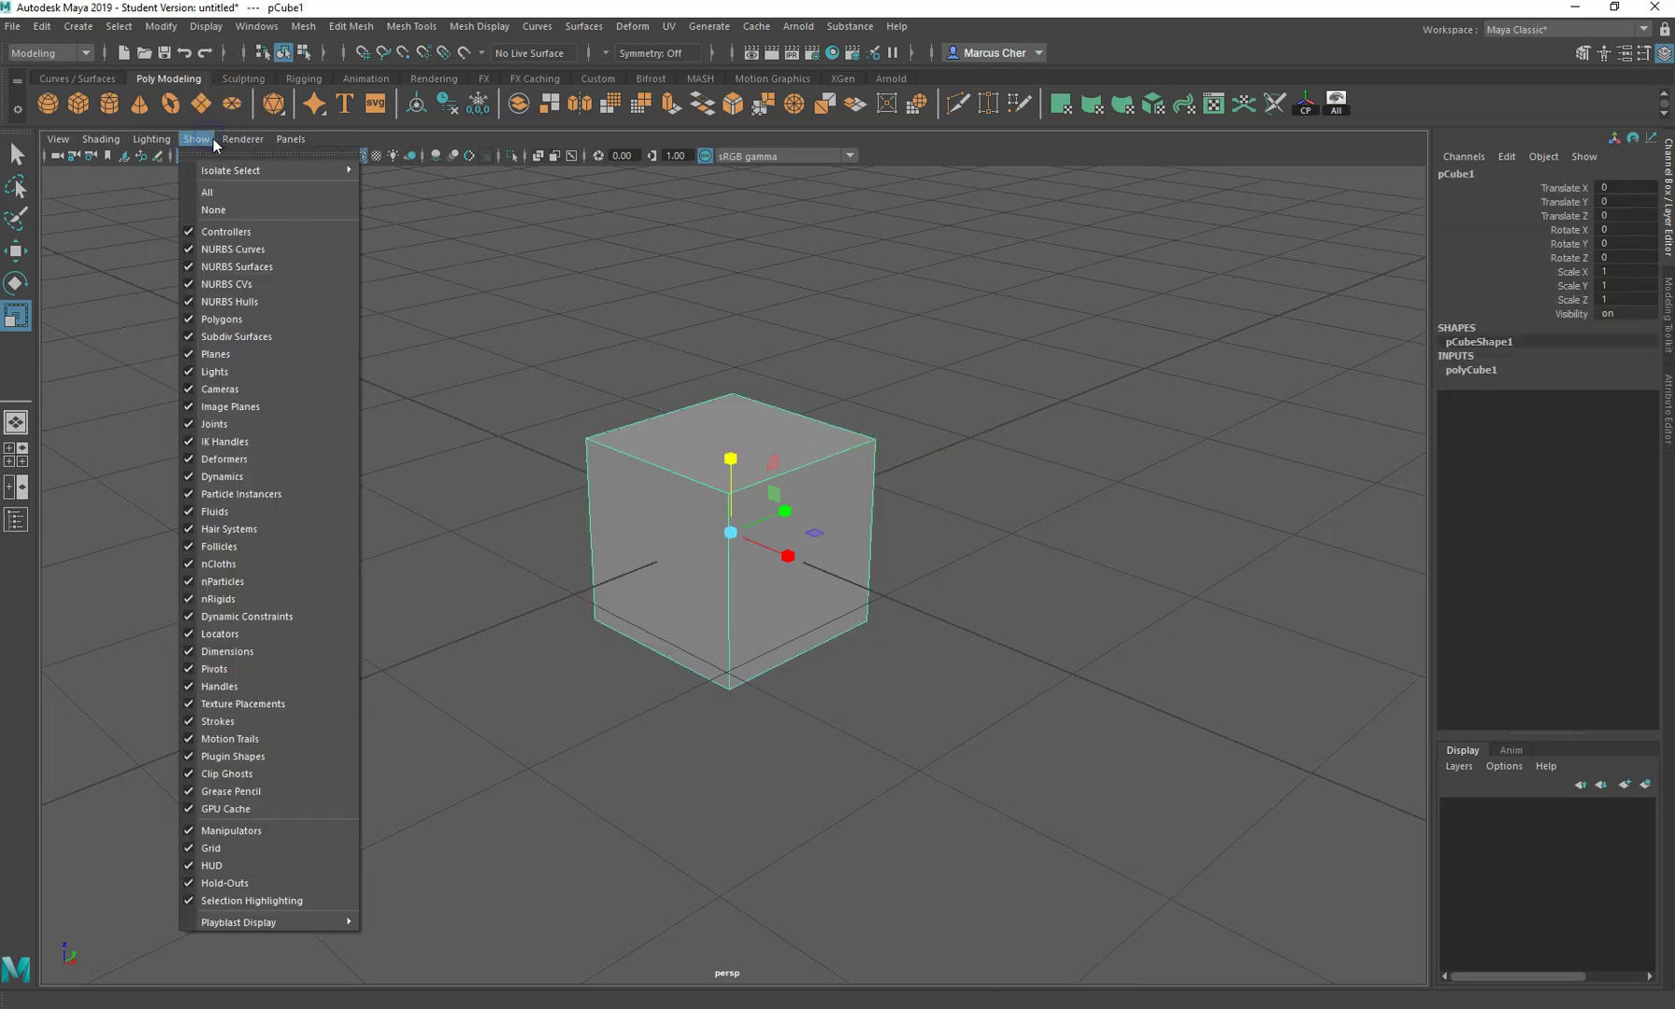
click(187, 851)
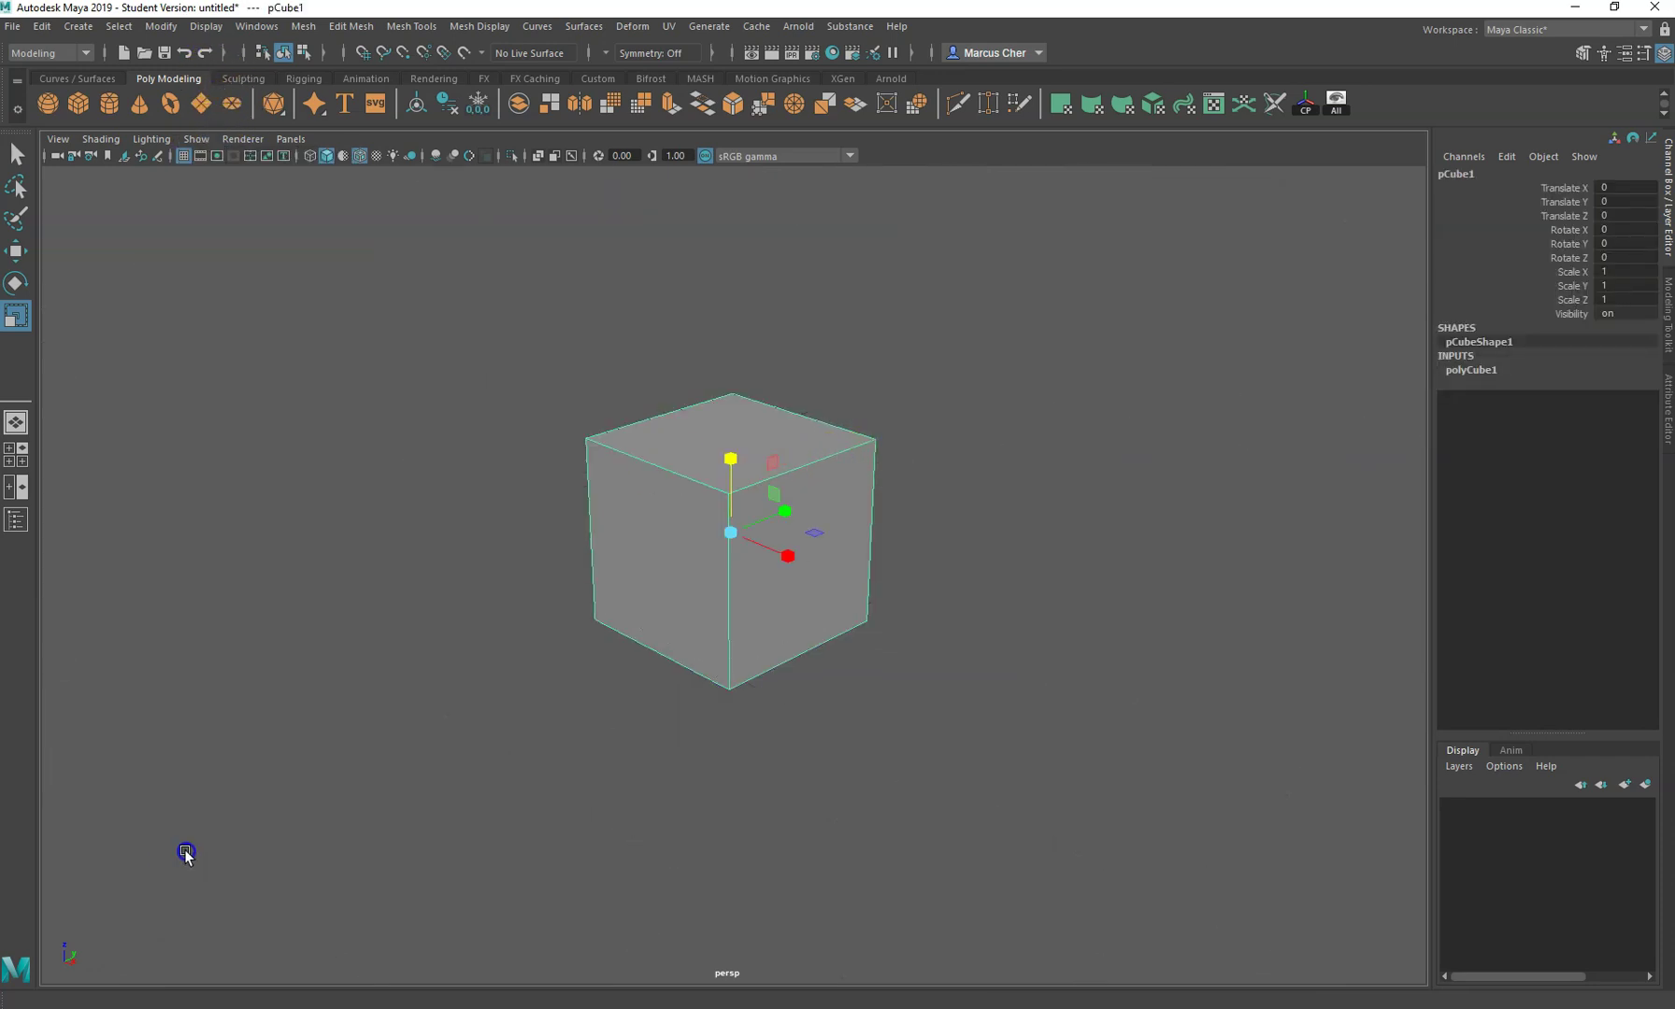
click(1066, 534)
alt+right_drag(972, 385, 949, 428)
alt+drag(949, 427, 954, 448)
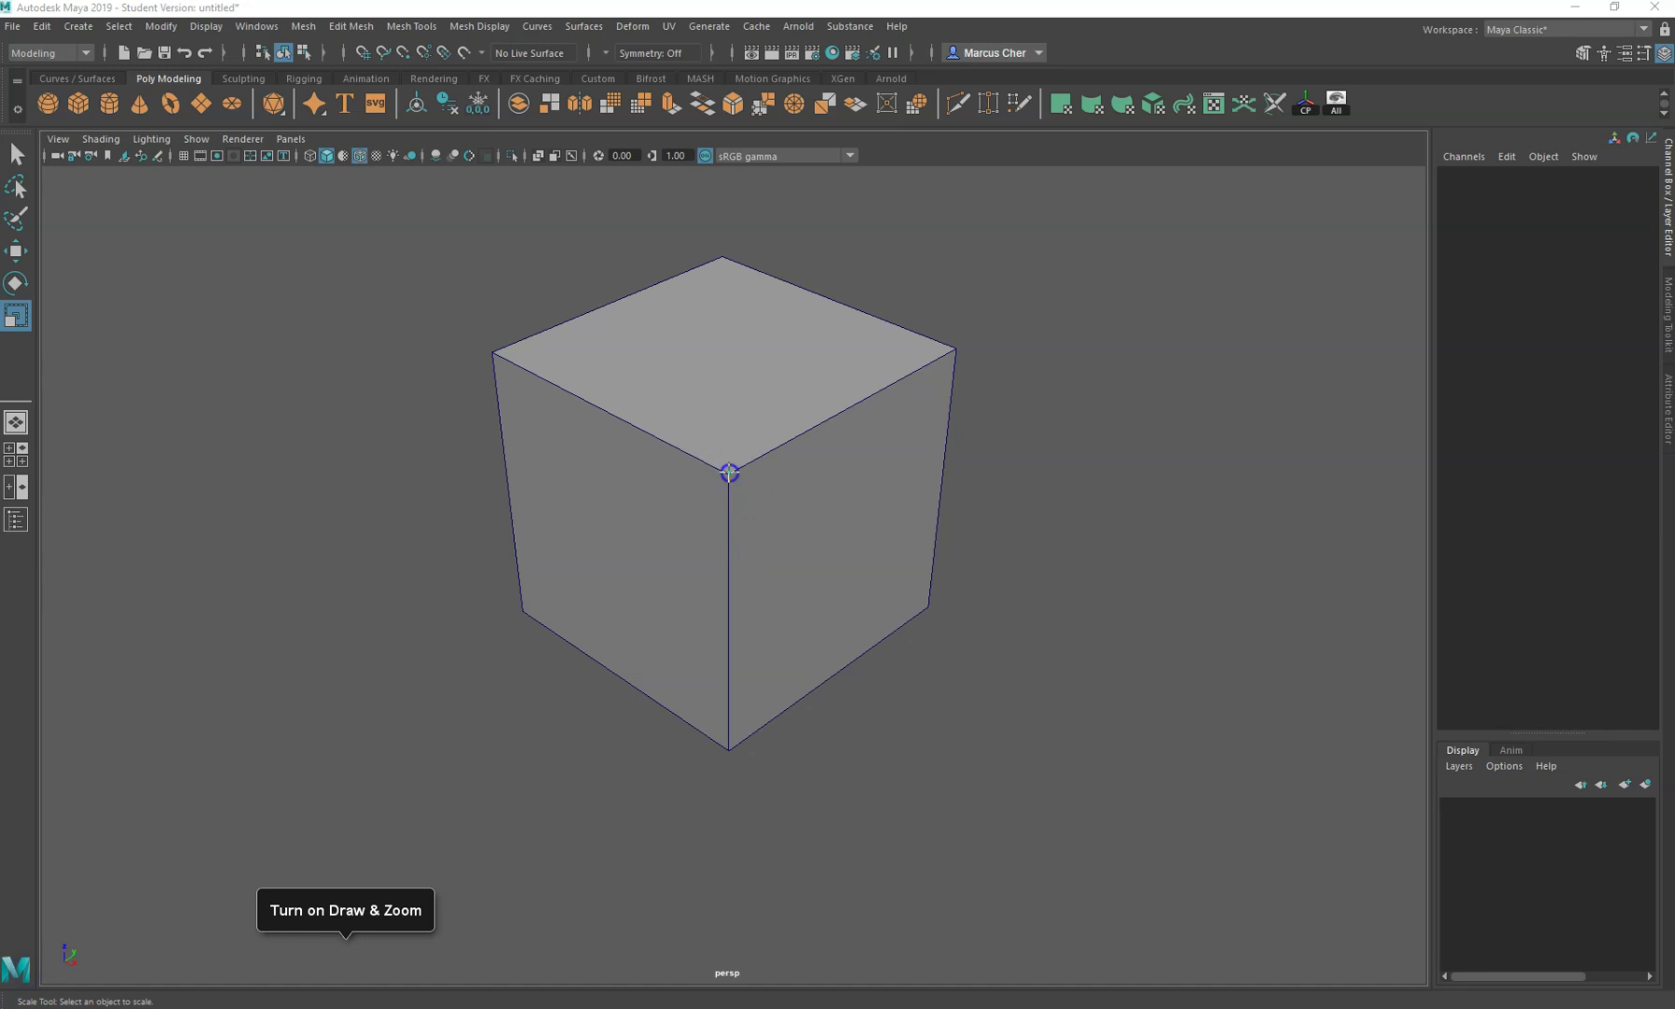
click(728, 473)
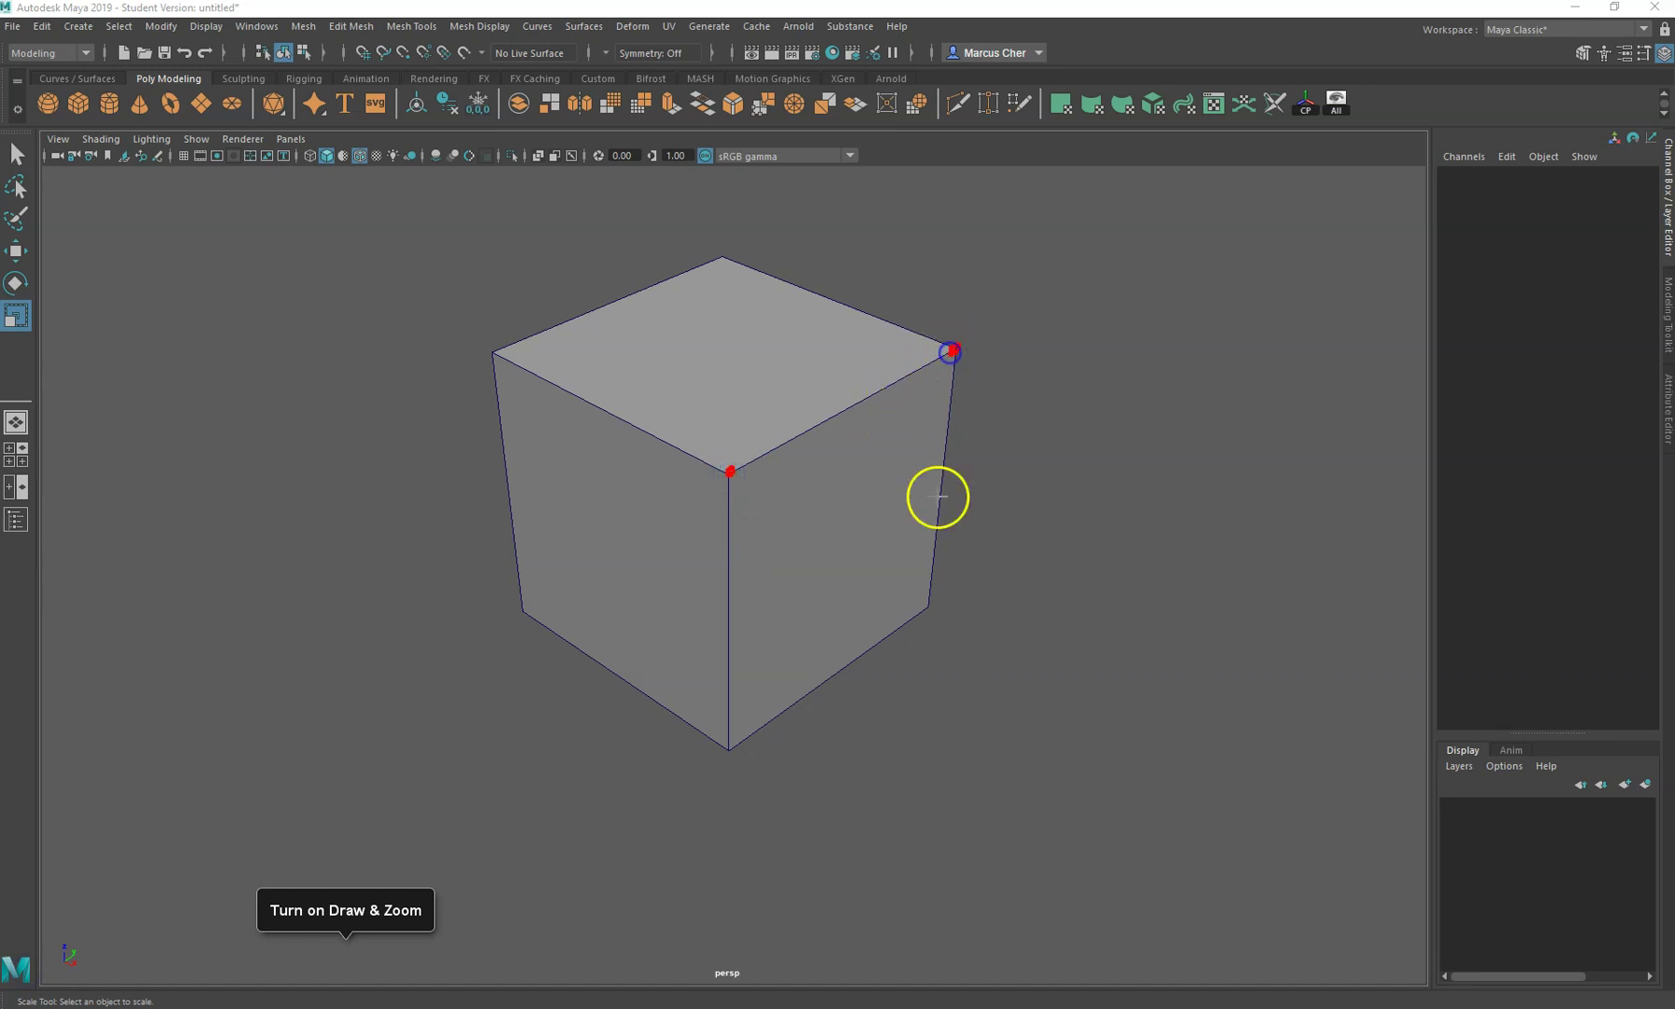
click(729, 749)
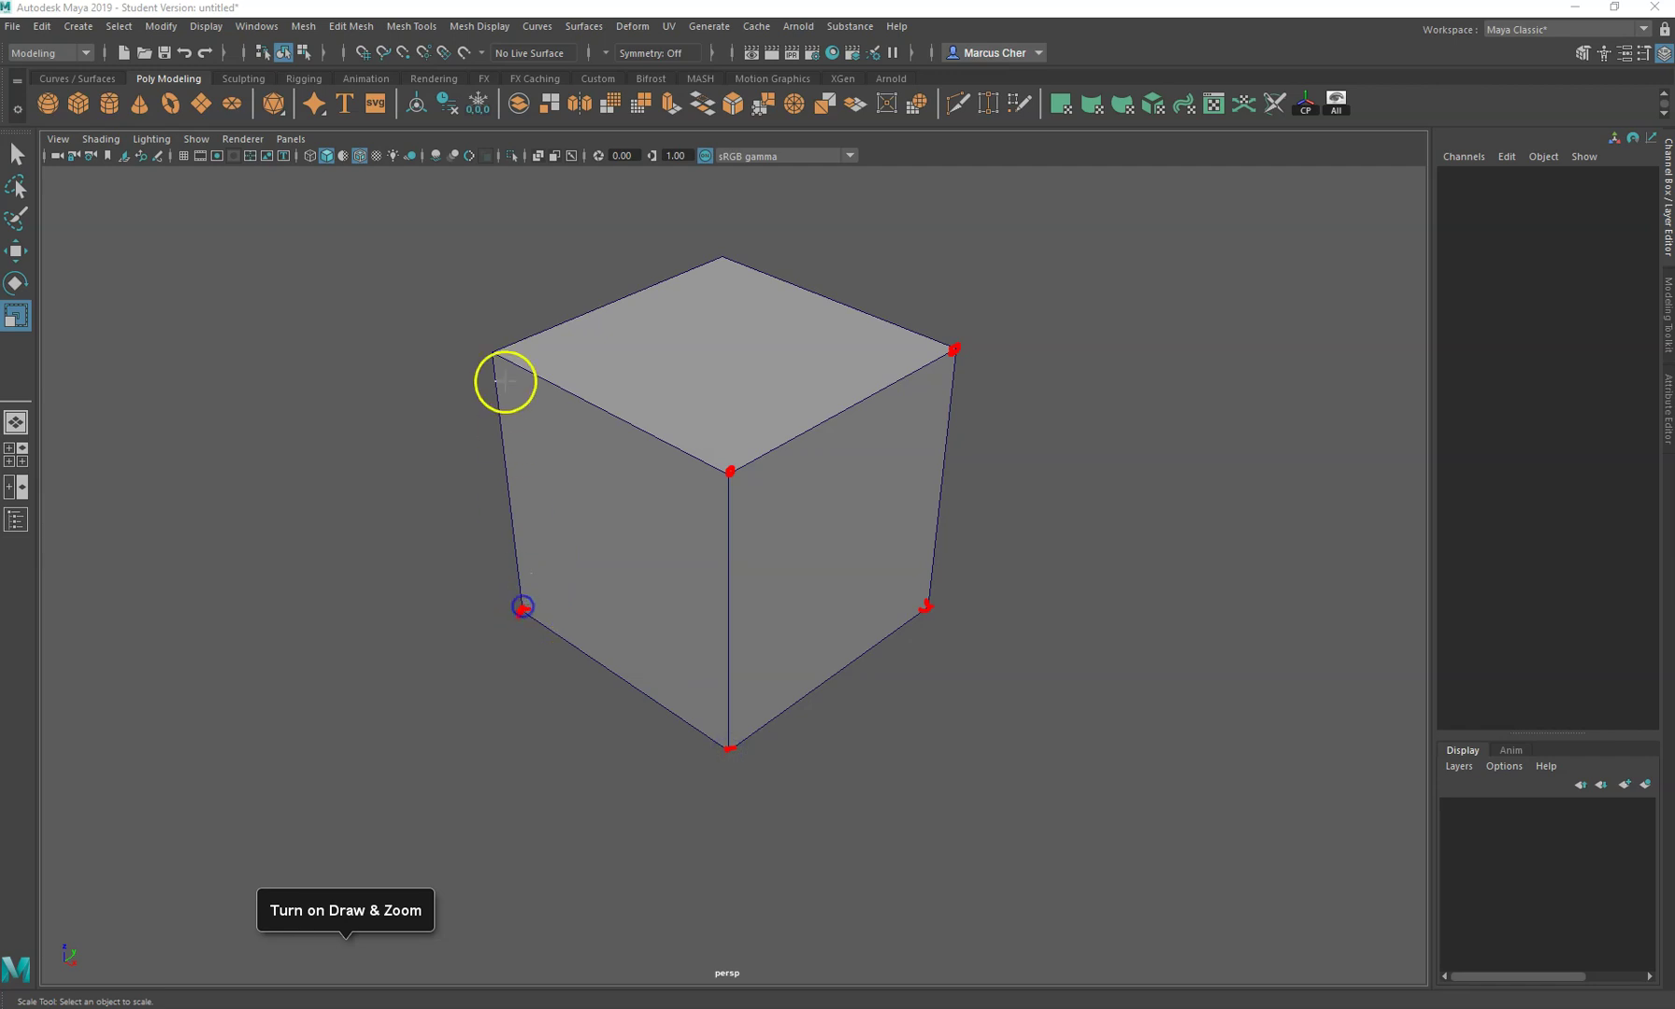
click(726, 253)
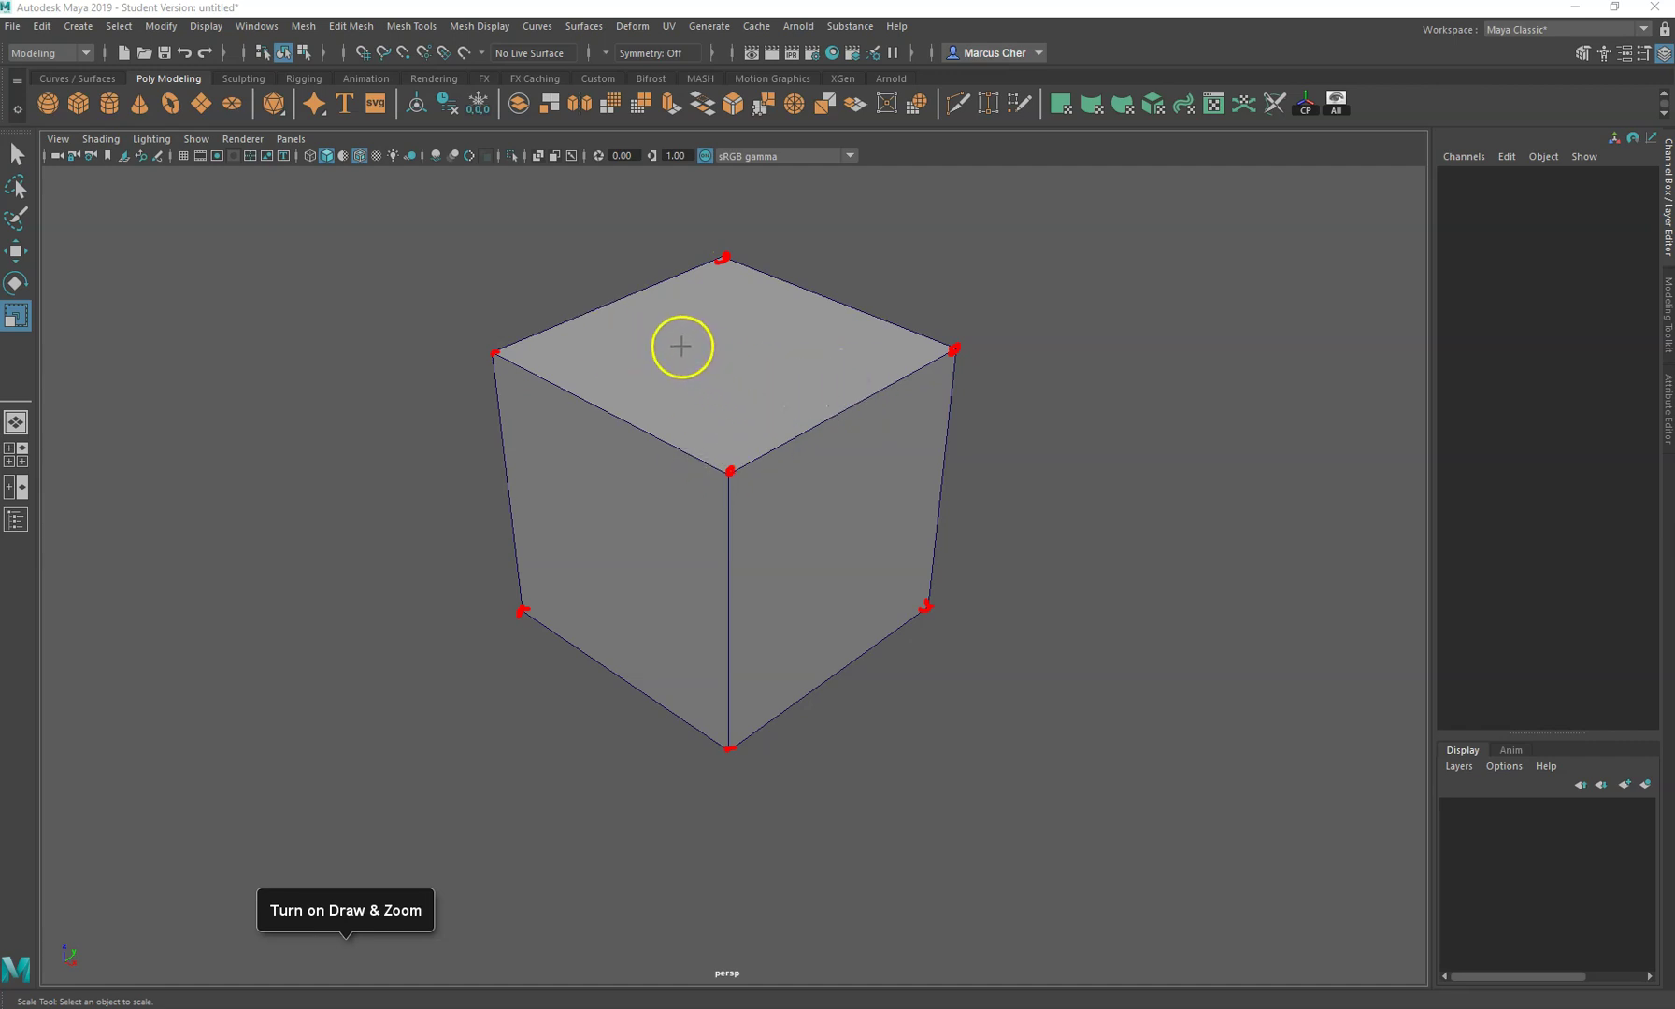
mouse_move(978, 358)
mouse_down()
mouse_move(973, 318)
mouse_move(1009, 301)
mouse_up()
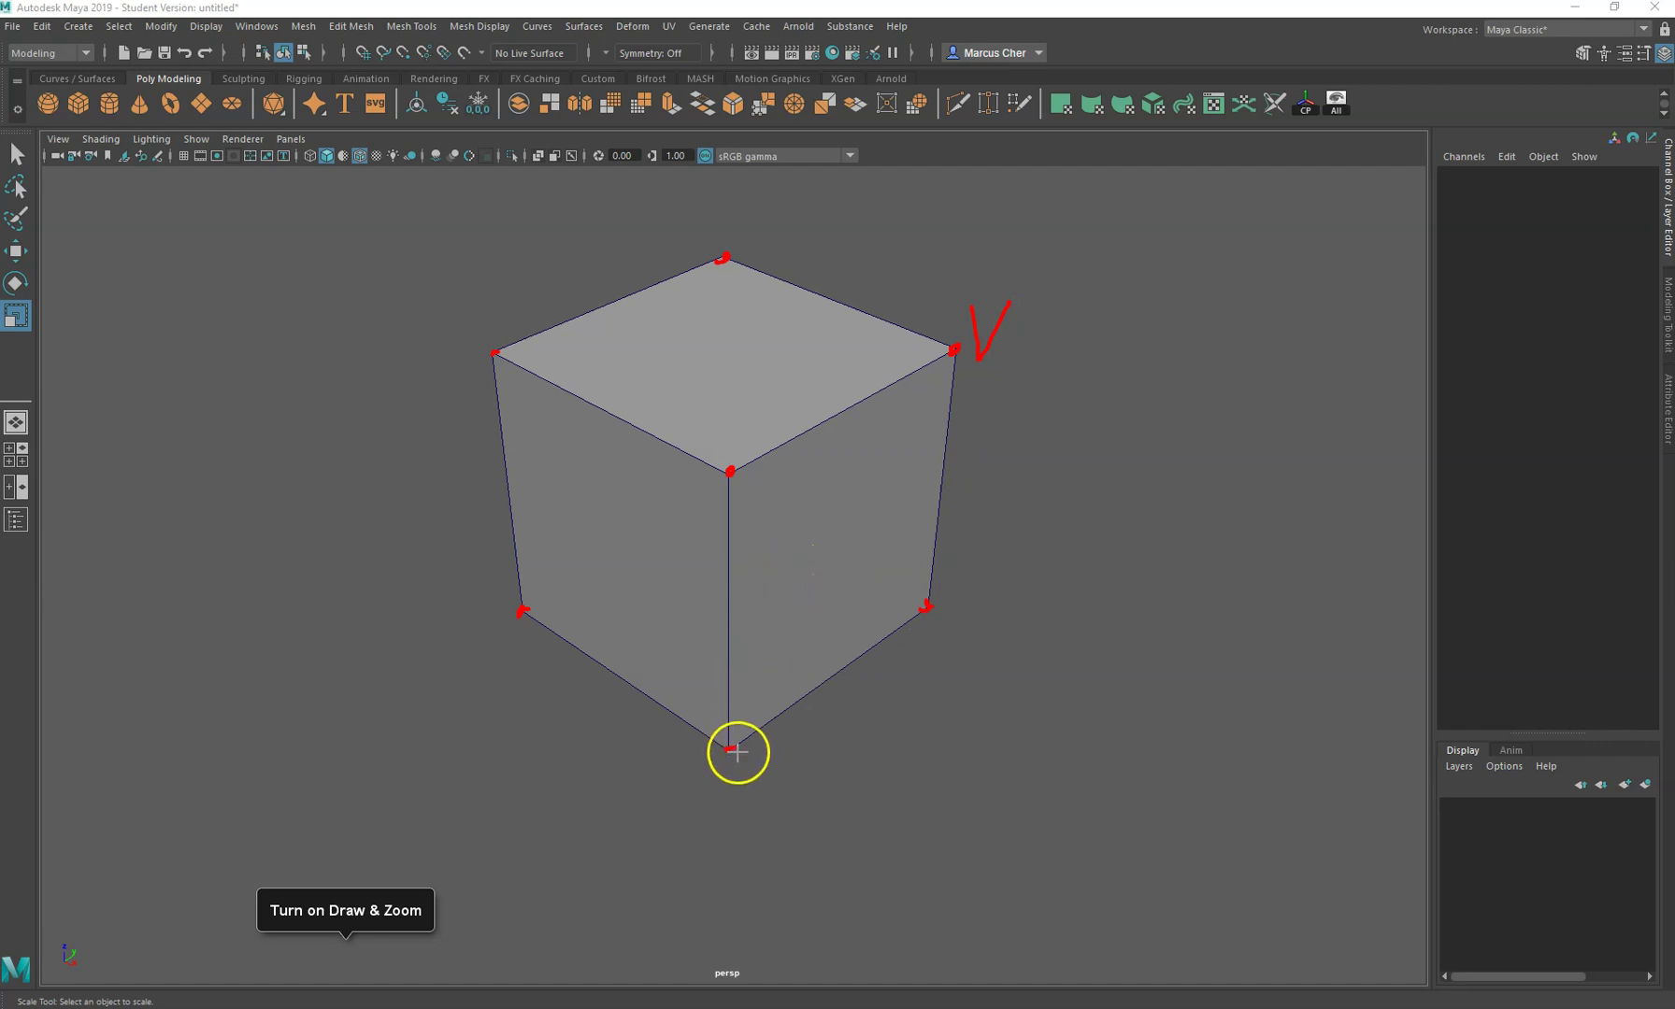
mouse_move(797, 542)
mouse_down()
mouse_move(796, 612)
mouse_move(830, 517)
mouse_up()
drag(792, 573, 824, 557)
mouse_move(677, 353)
mouse_down()
mouse_move(724, 391)
mouse_move(700, 337)
mouse_up()
mouse_move(605, 516)
mouse_down()
mouse_move(603, 576)
mouse_move(605, 515)
mouse_move(671, 558)
mouse_up()
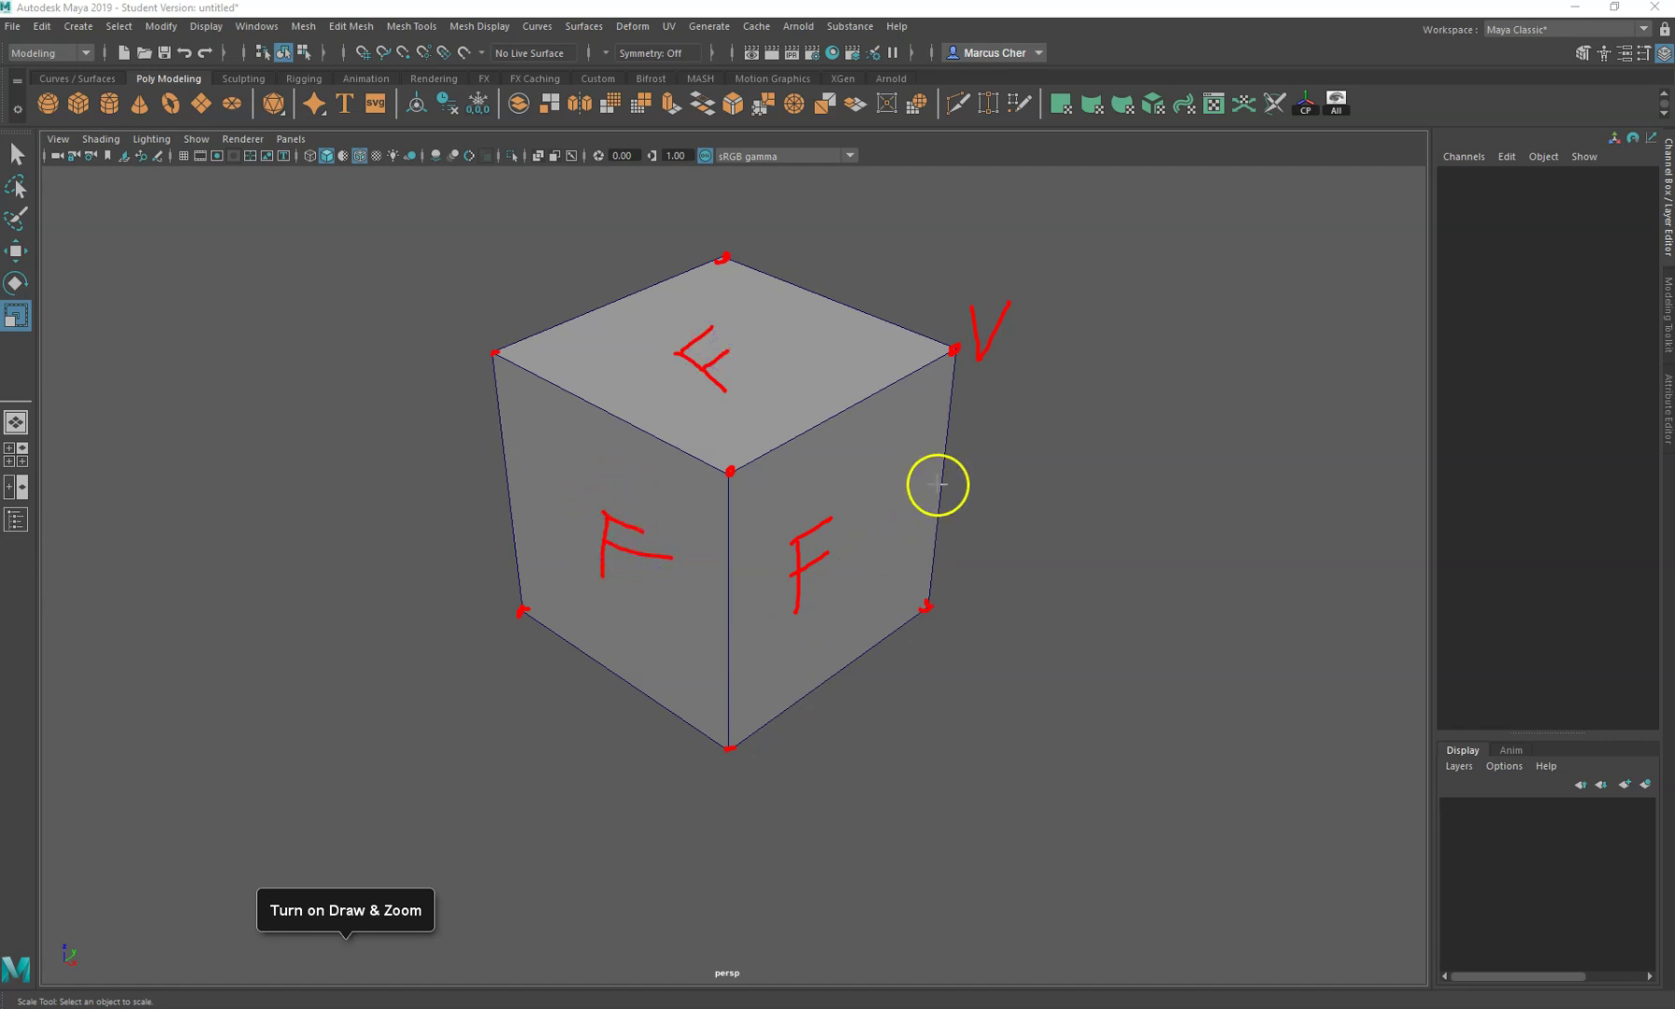
drag(960, 374, 937, 581)
drag(748, 744, 903, 634)
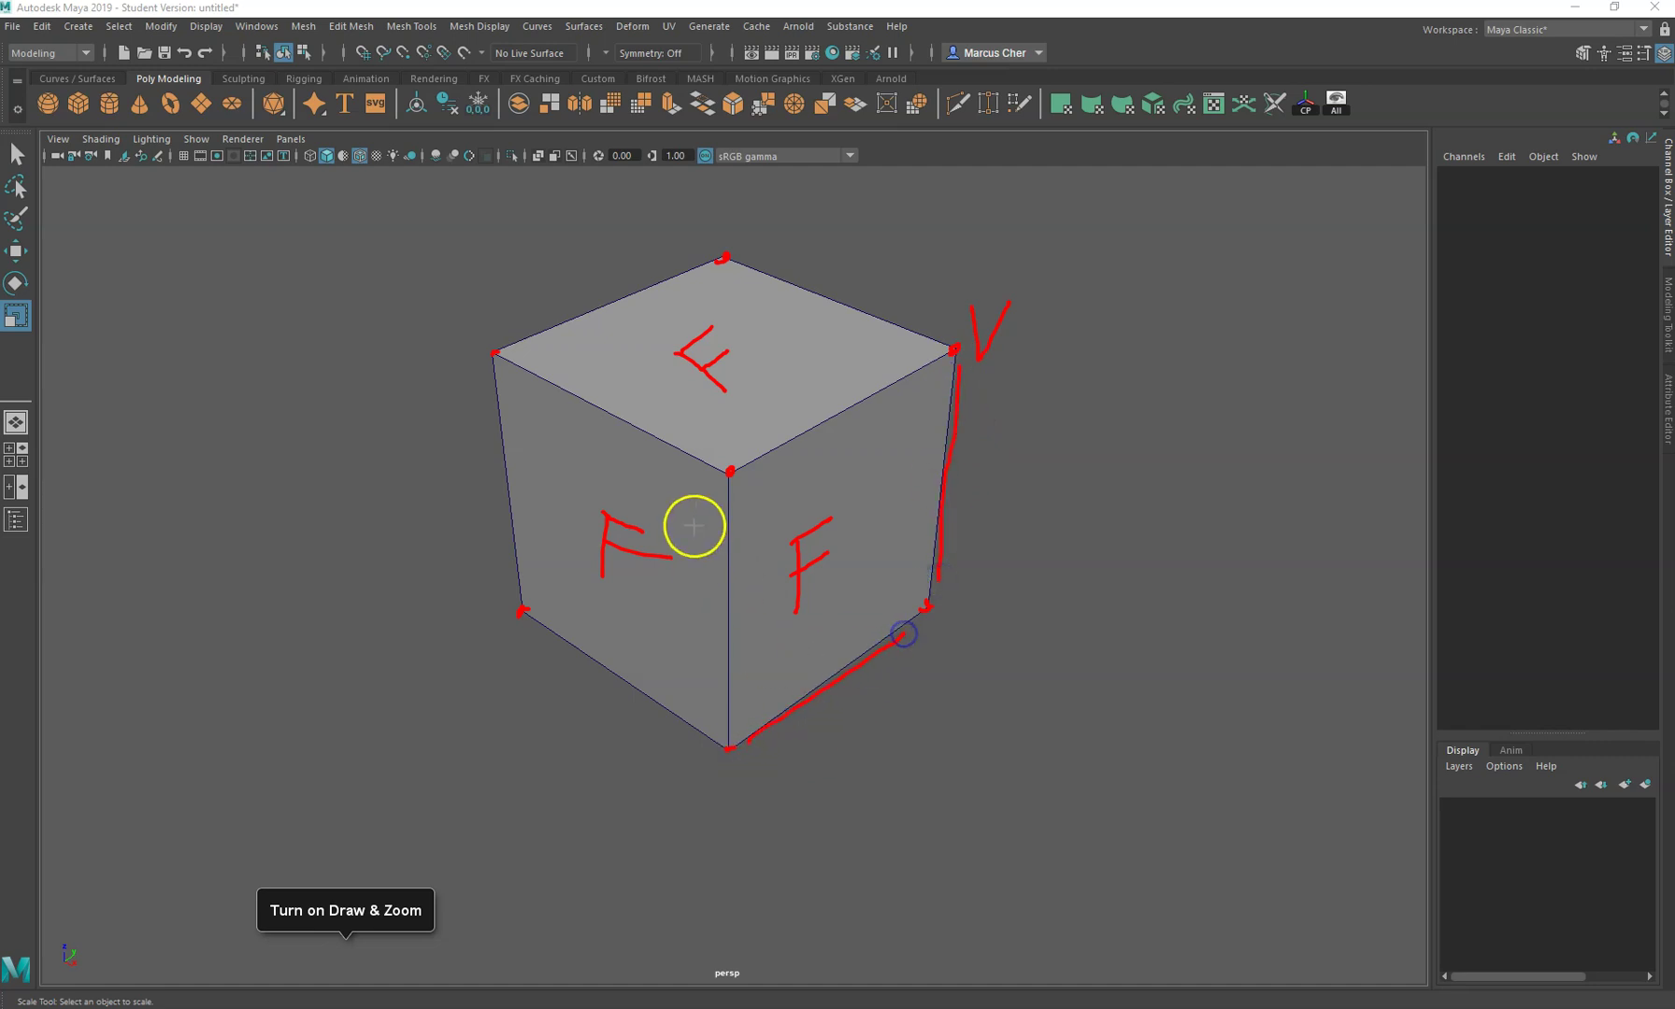
drag(736, 510, 738, 701)
drag(742, 465, 908, 347)
drag(757, 272, 914, 338)
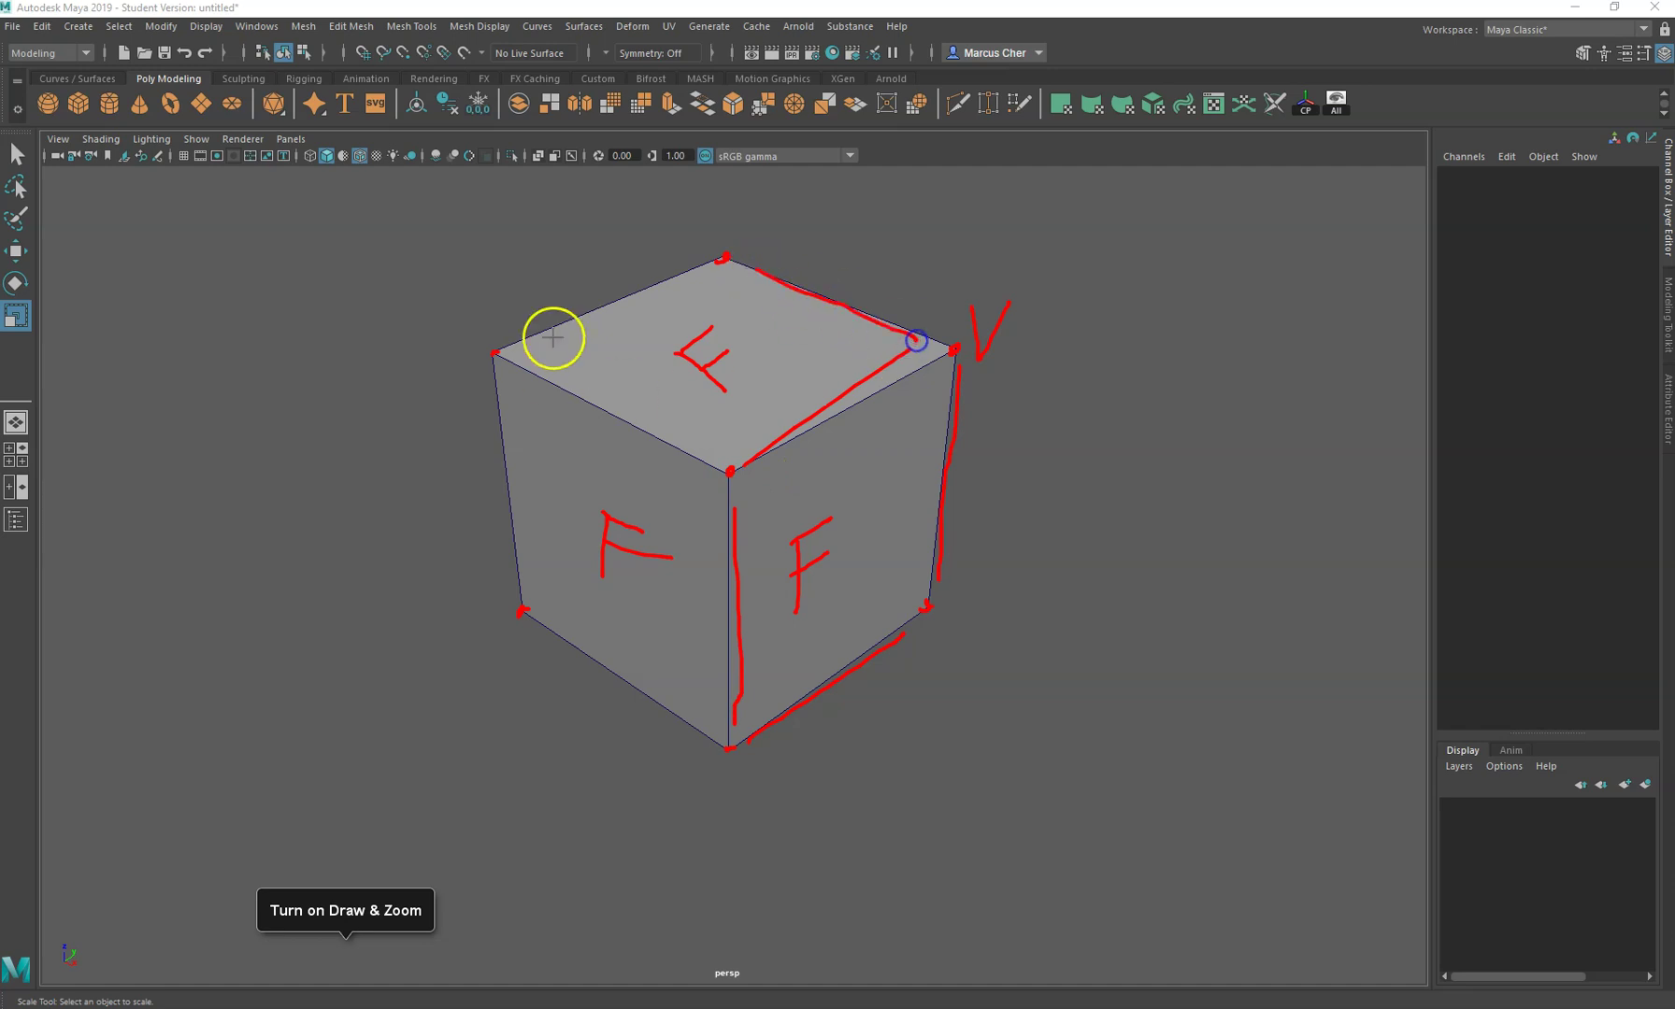
mouse_move(736, 240)
mouse_down()
mouse_move(516, 378)
mouse_move(696, 466)
mouse_move(495, 429)
mouse_move(518, 584)
mouse_move(689, 717)
mouse_up()
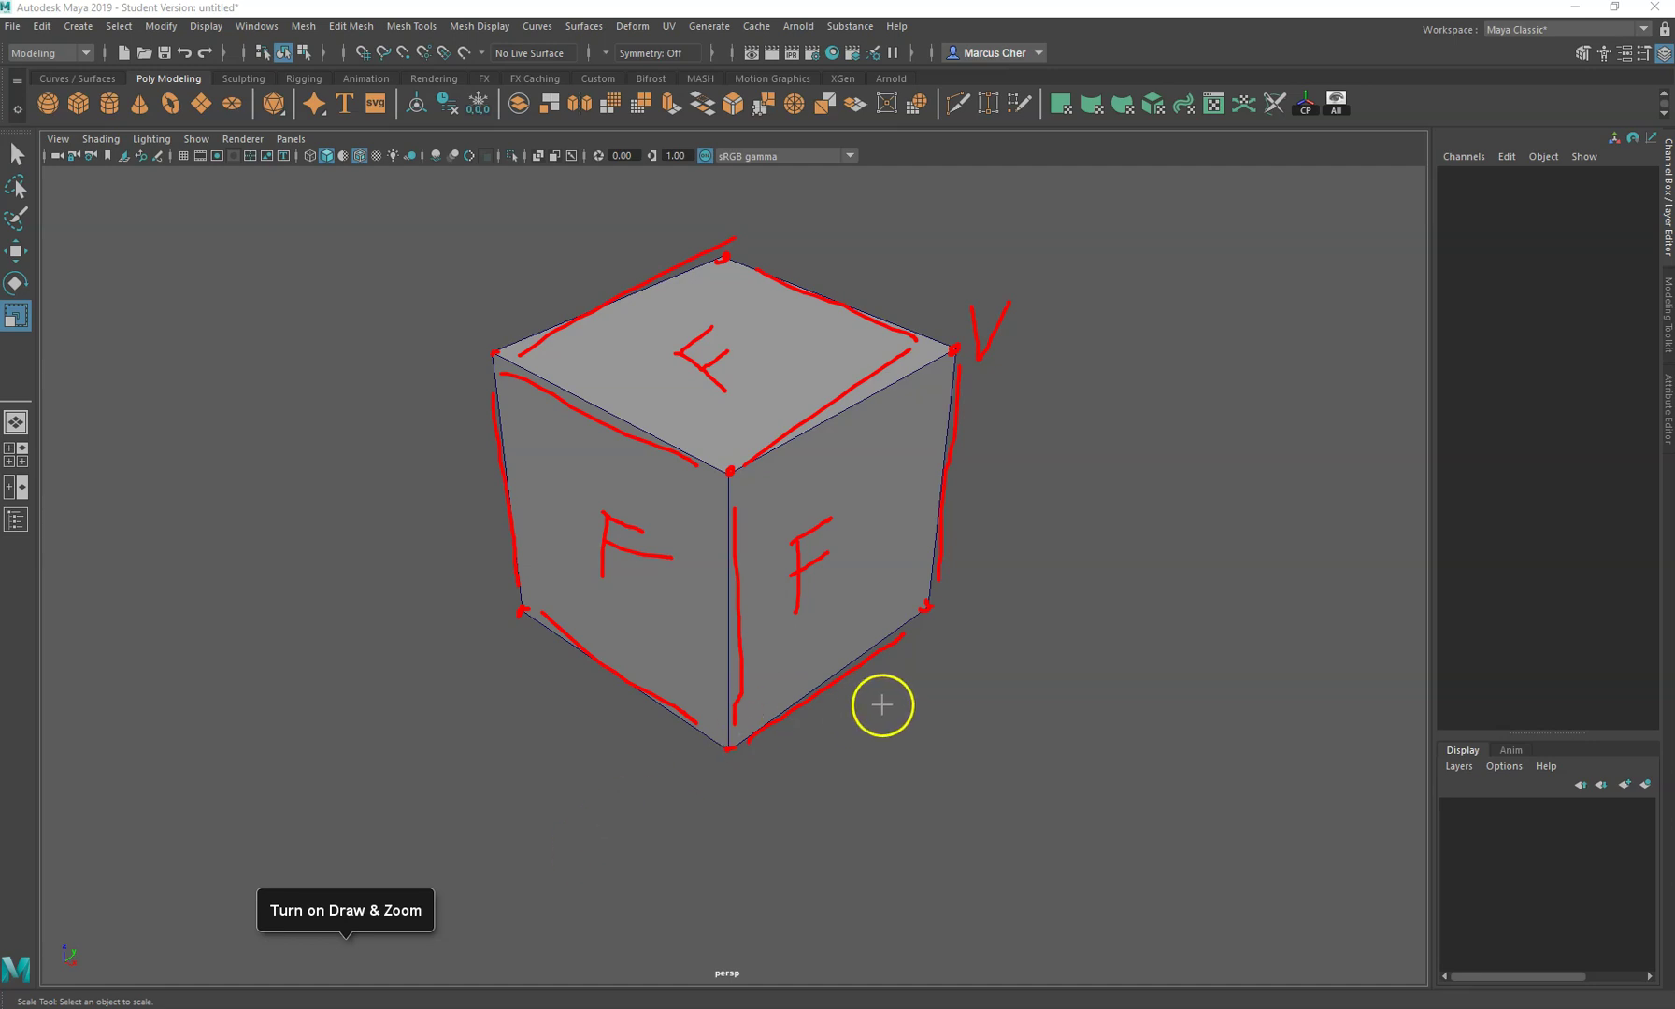
mouse_move(862, 695)
mouse_down()
mouse_move(851, 745)
mouse_move(889, 720)
mouse_move(772, 741)
mouse_move(912, 648)
mouse_up()
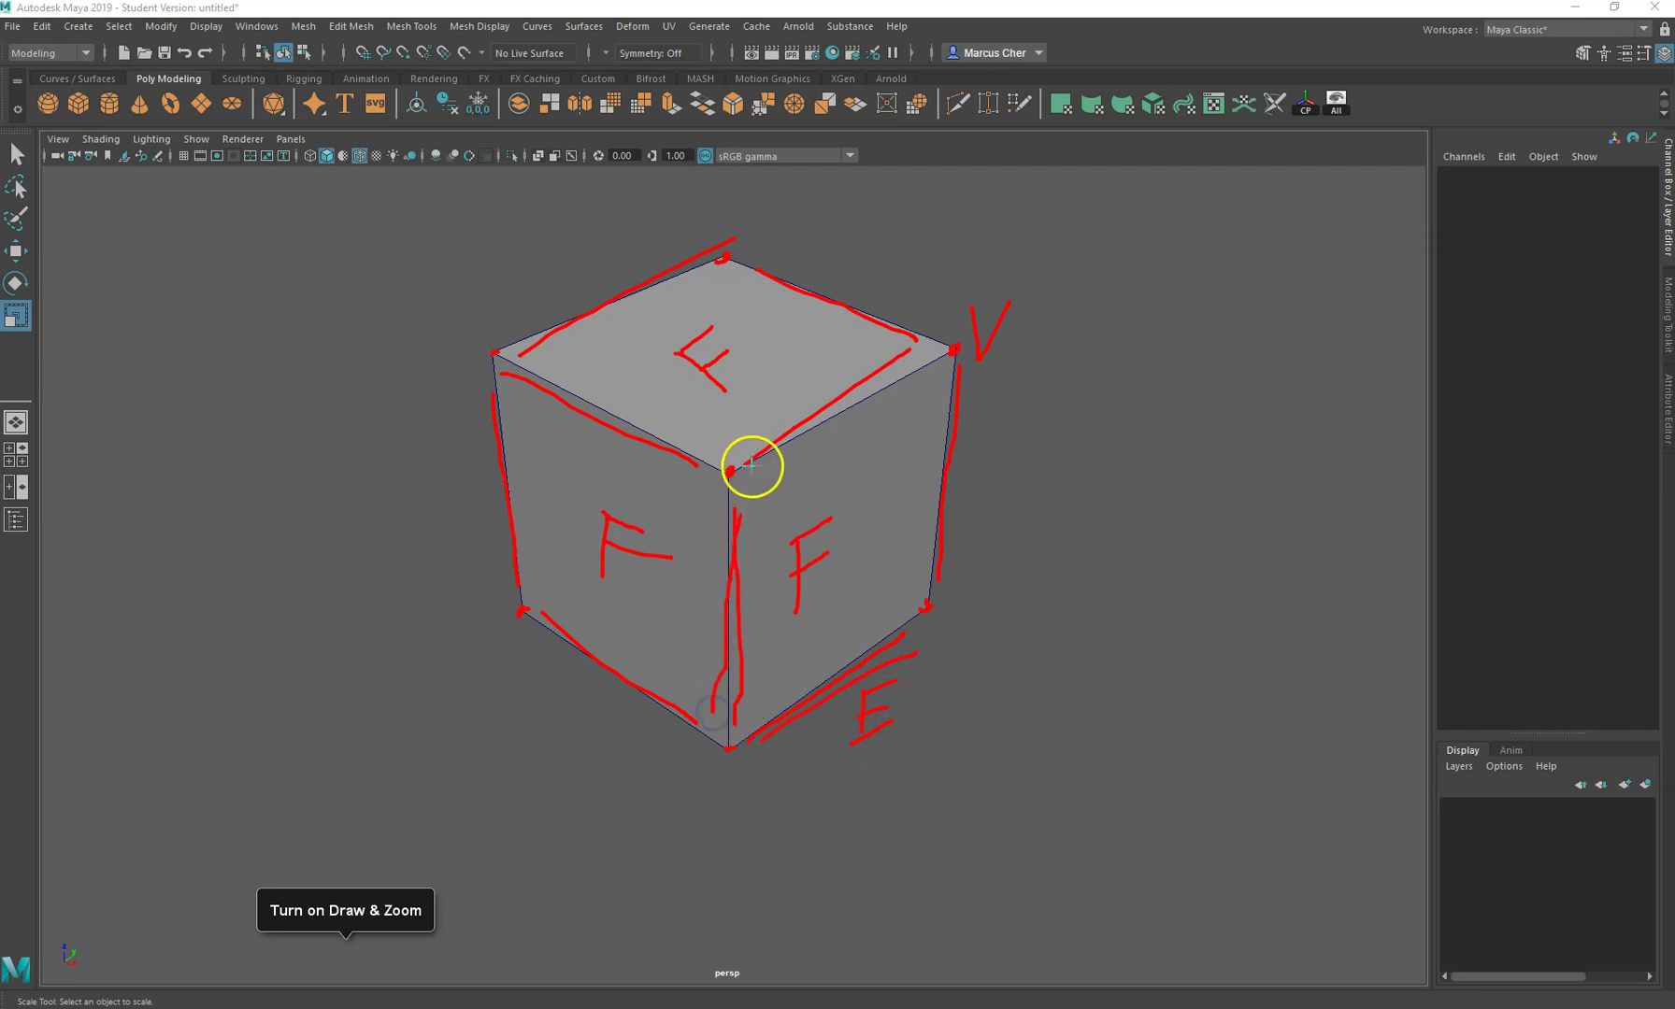
drag(751, 466, 941, 362)
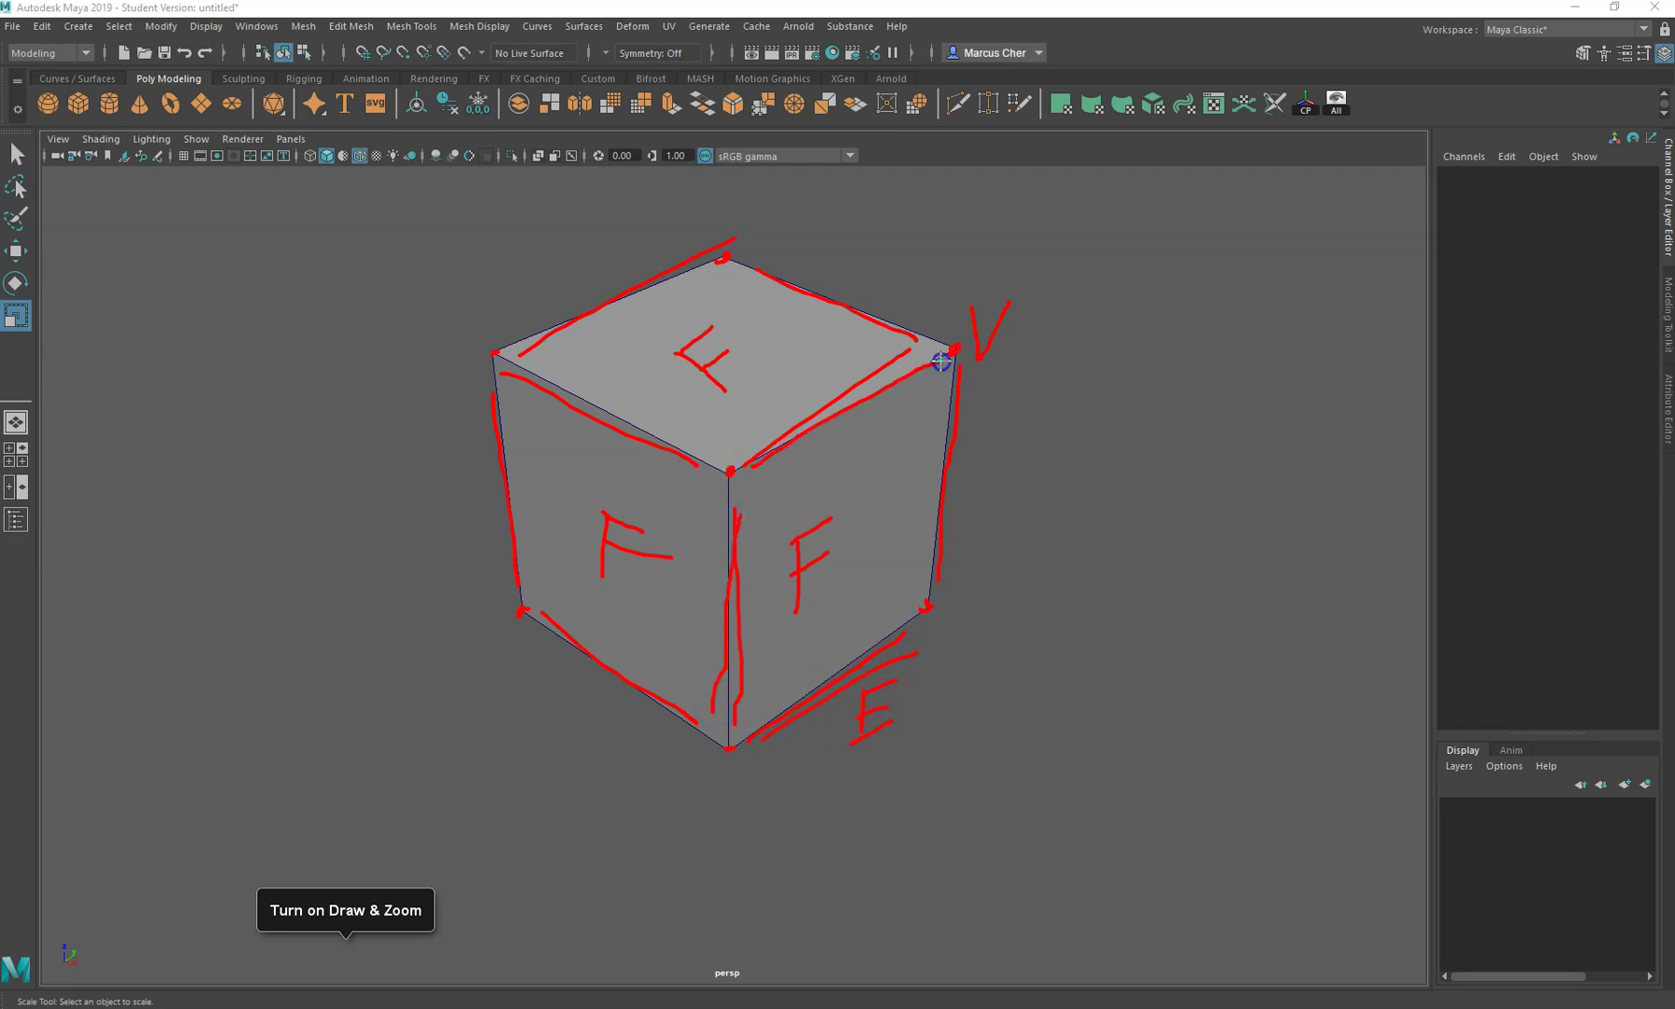
click(929, 607)
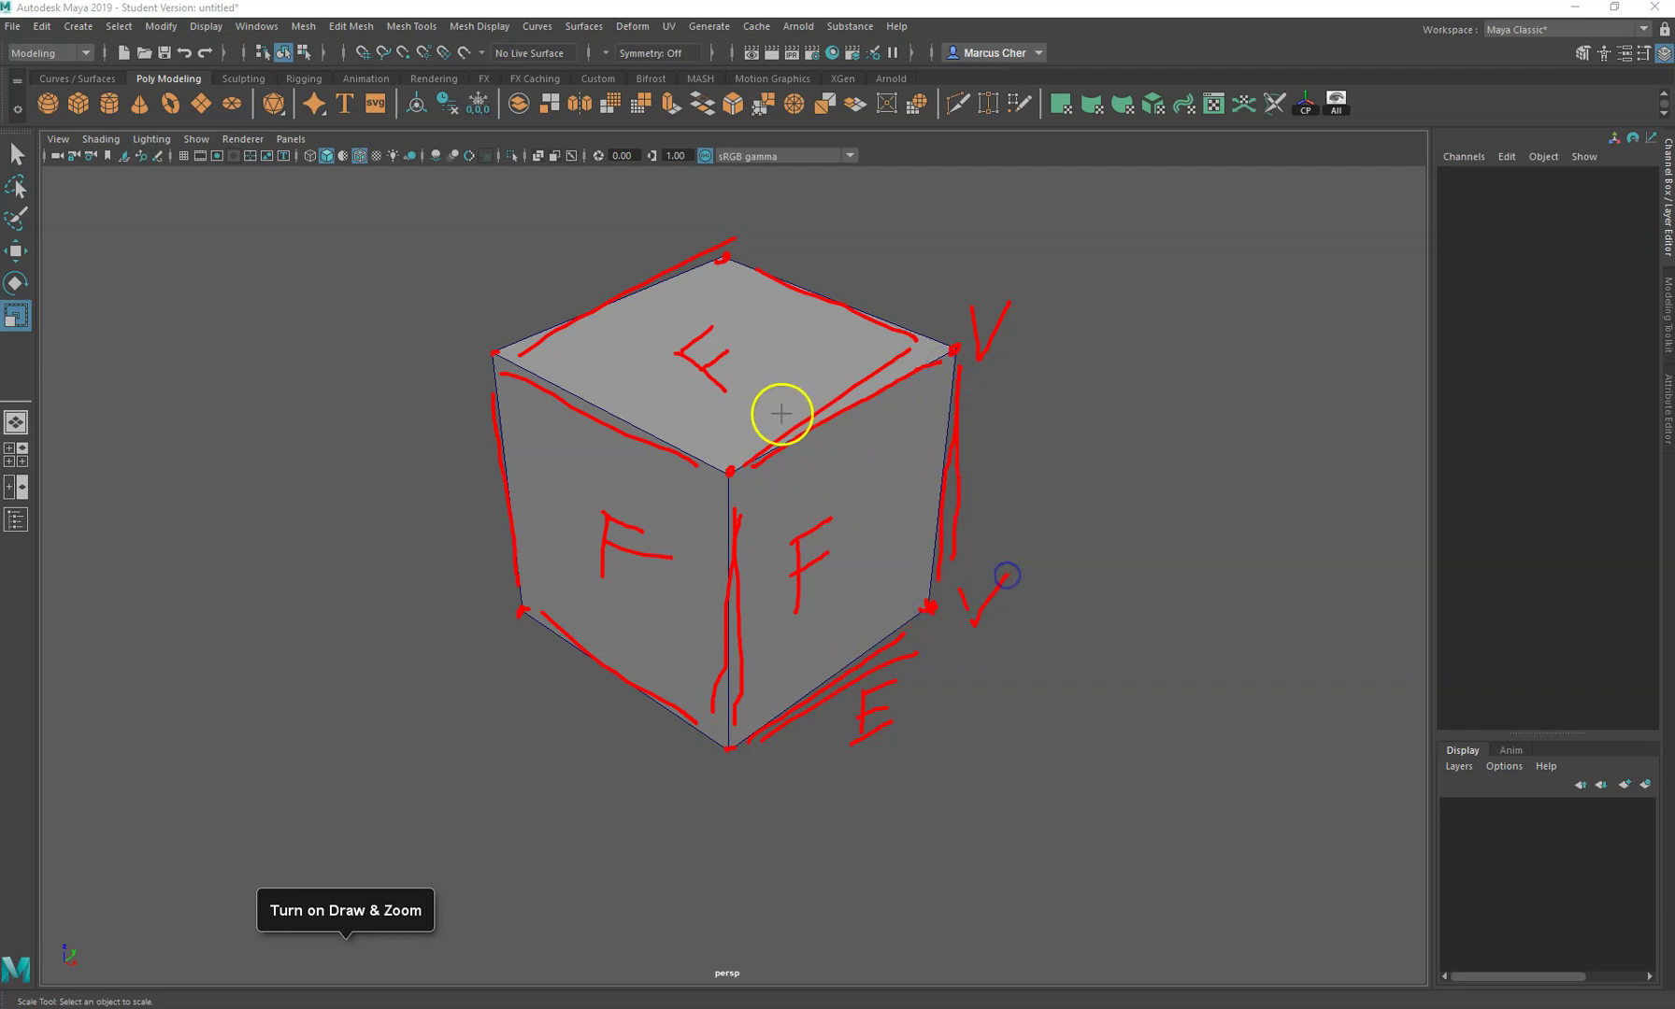
drag(436, 318, 482, 303)
click(499, 349)
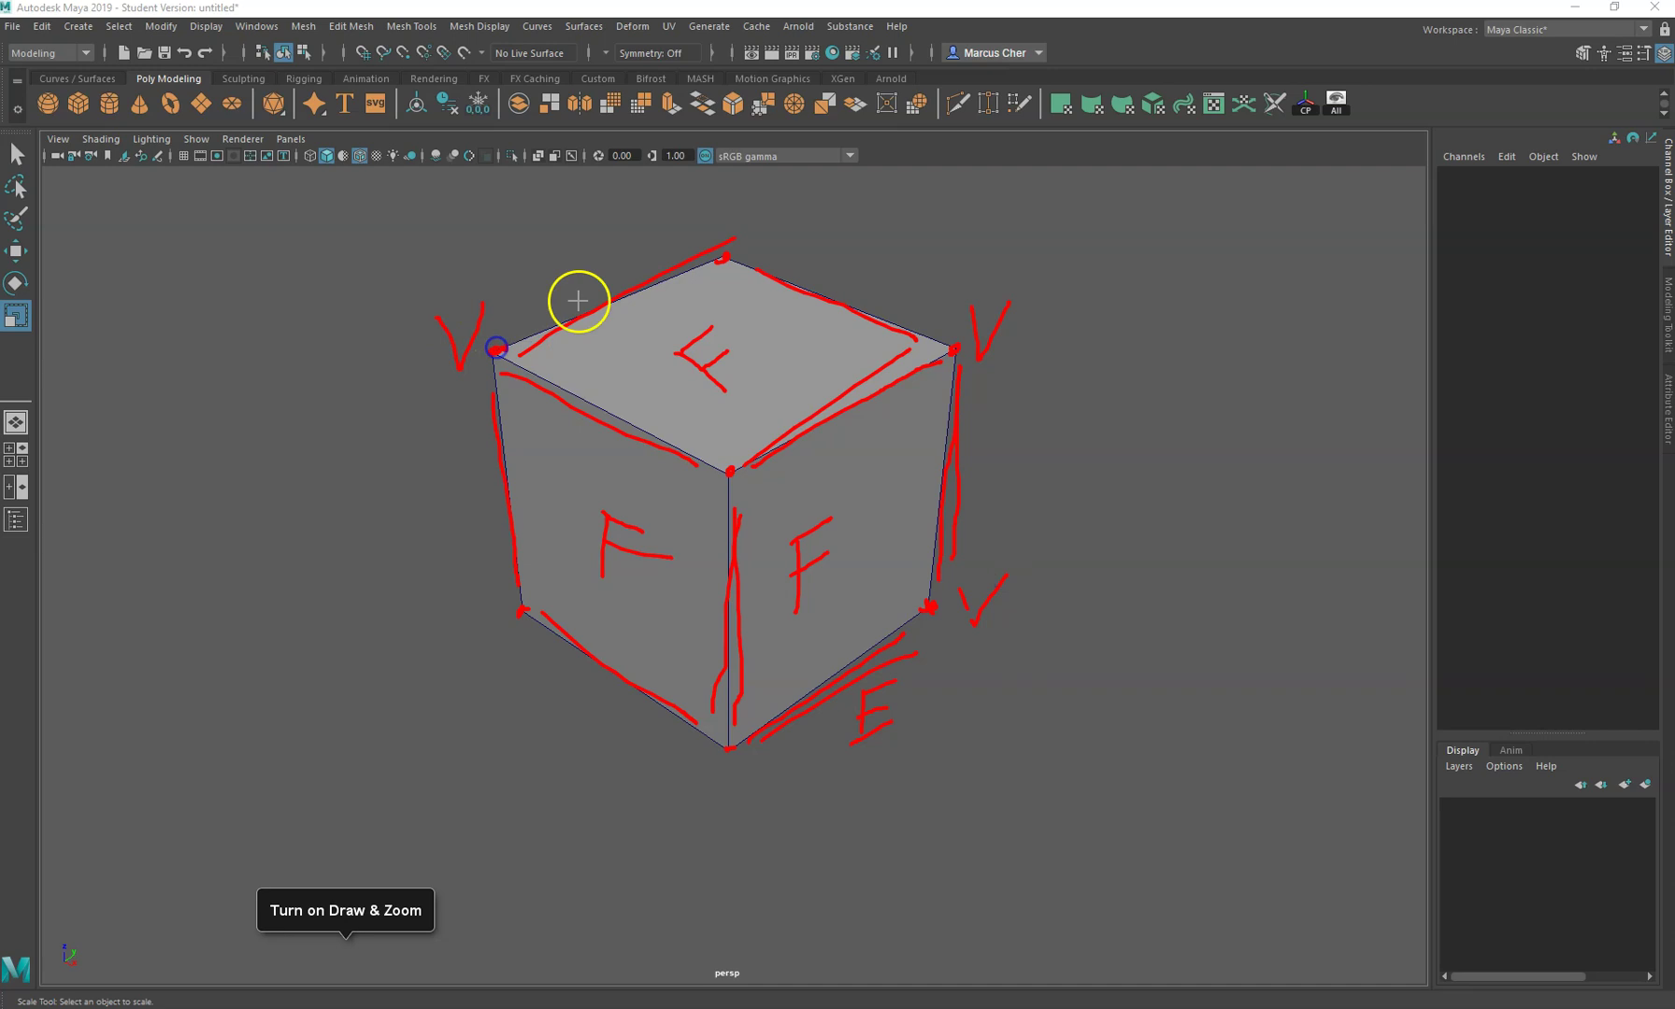
mouse_move(681, 198)
mouse_down()
mouse_move(721, 234)
mouse_move(734, 201)
mouse_up()
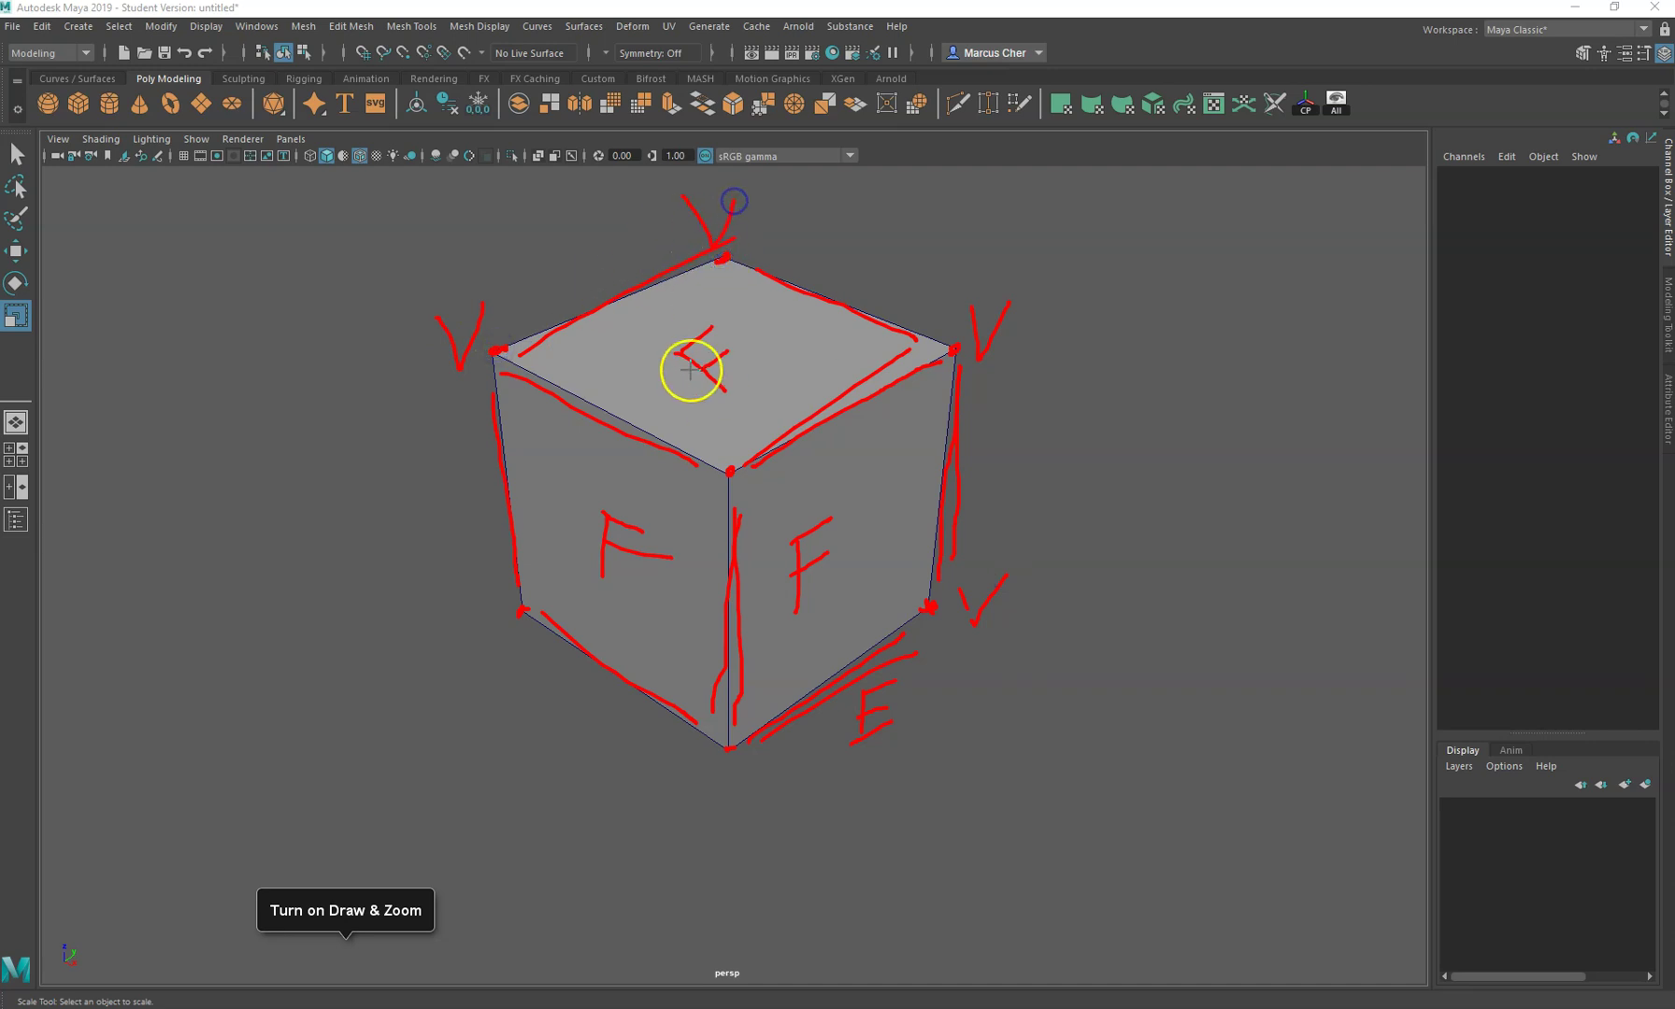
mouse_move(787, 310)
mouse_down()
mouse_move(777, 359)
mouse_move(771, 407)
mouse_up()
drag(810, 337, 794, 408)
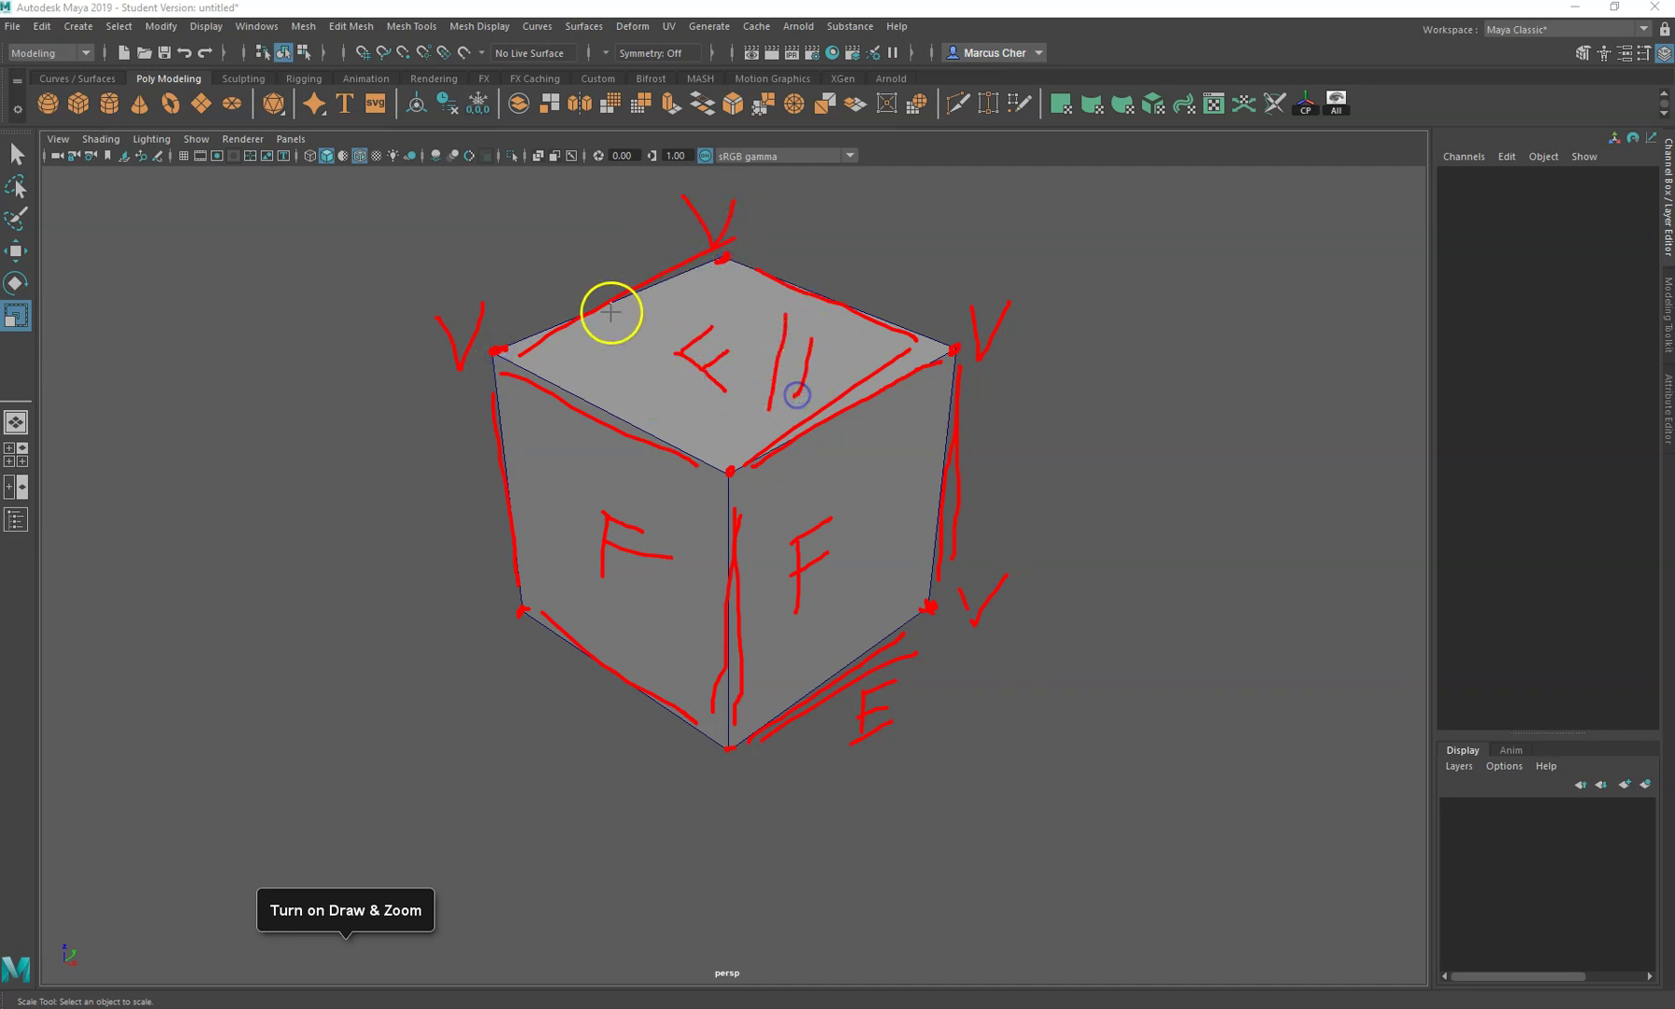
drag(609, 311, 586, 402)
mouse_move(642, 332)
mouse_down()
mouse_move(631, 409)
mouse_move(586, 446)
mouse_up()
drag(549, 505, 659, 446)
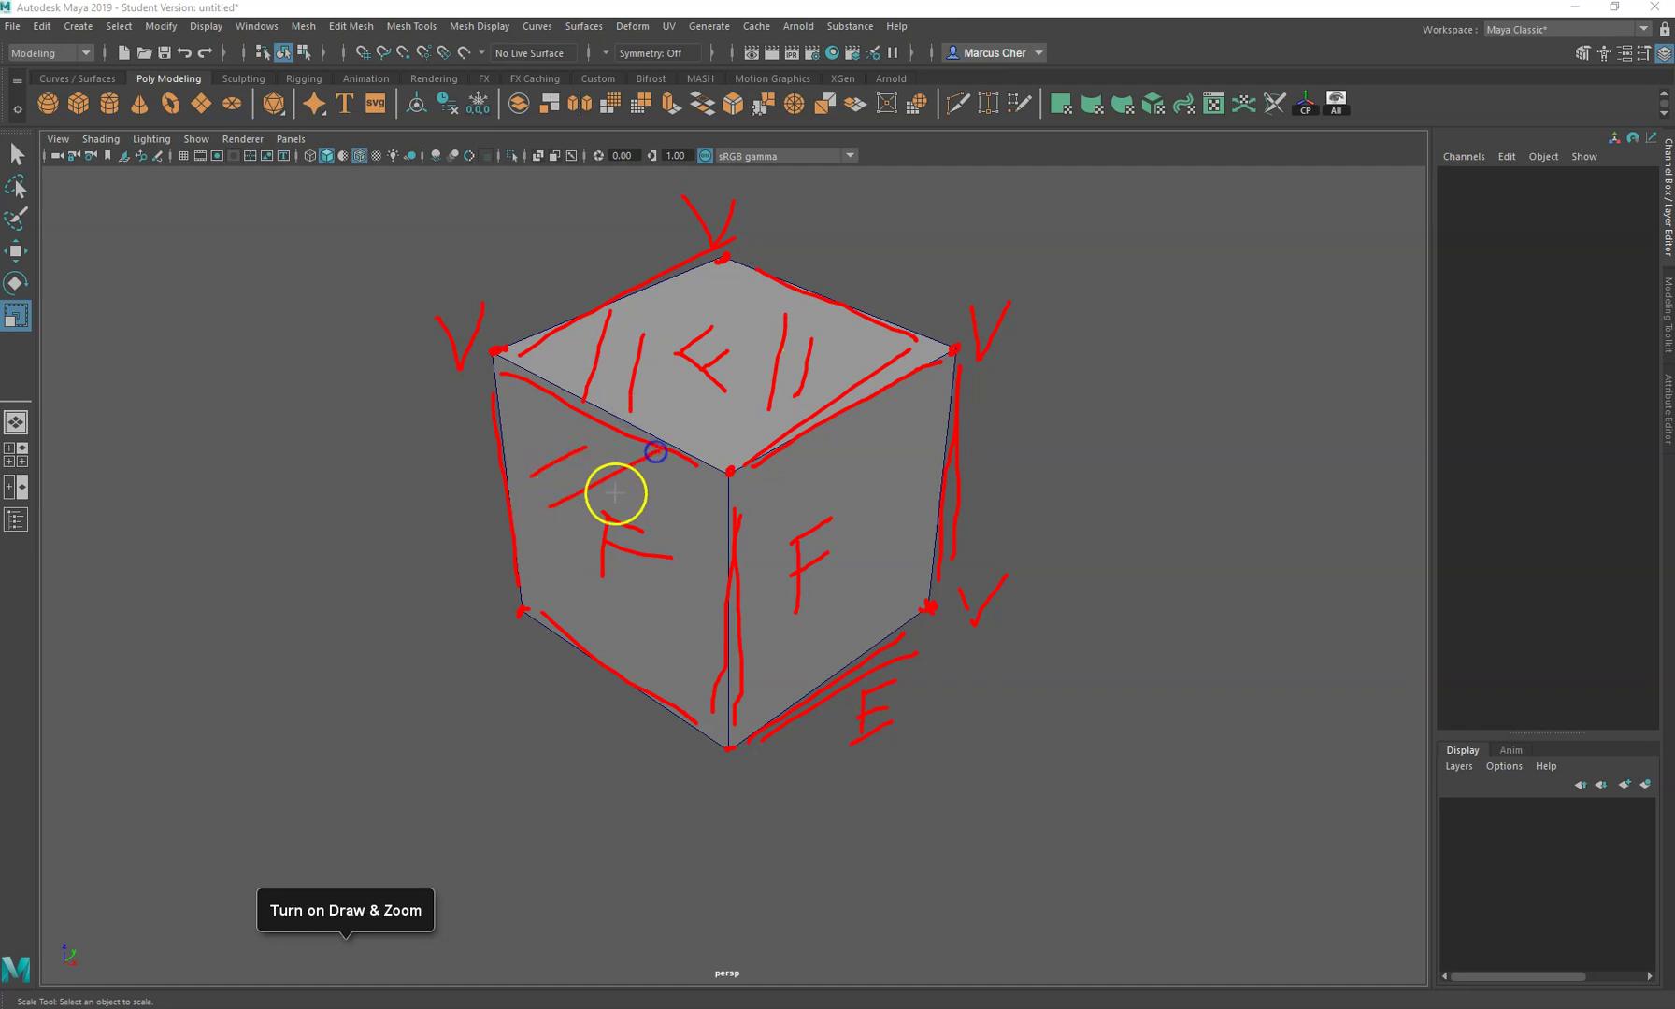
drag(641, 620, 707, 603)
drag(663, 673, 712, 647)
click(765, 651)
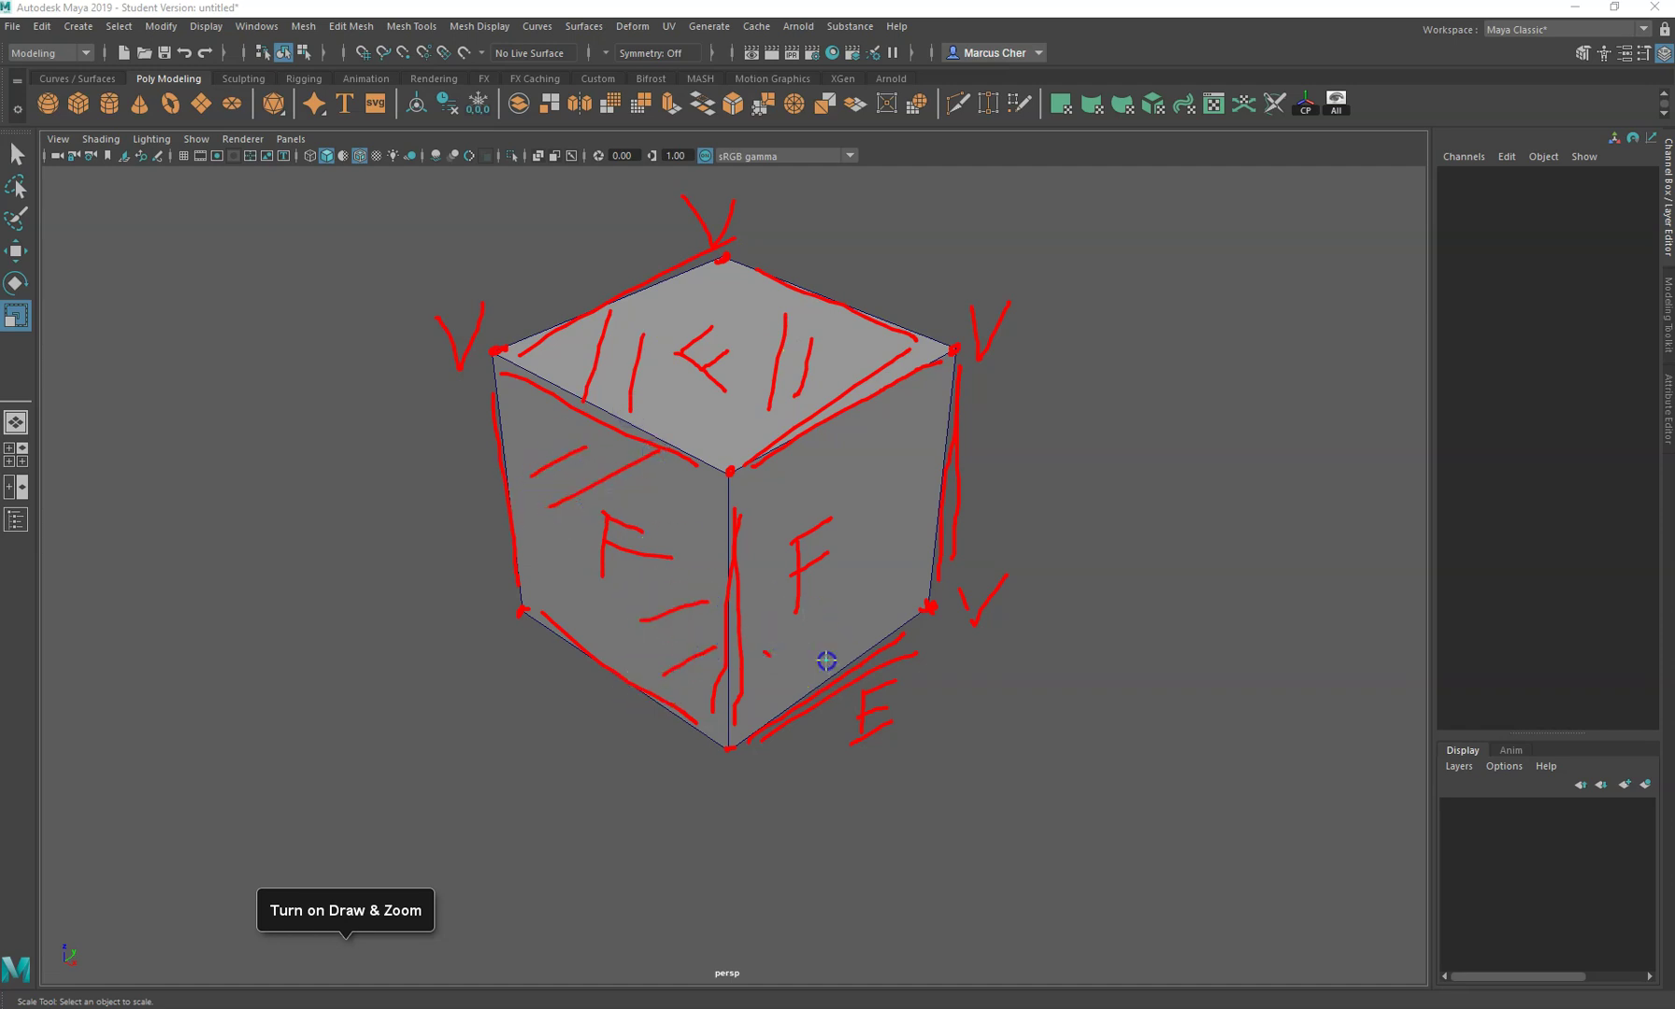
drag(846, 520, 936, 405)
drag(774, 497, 879, 409)
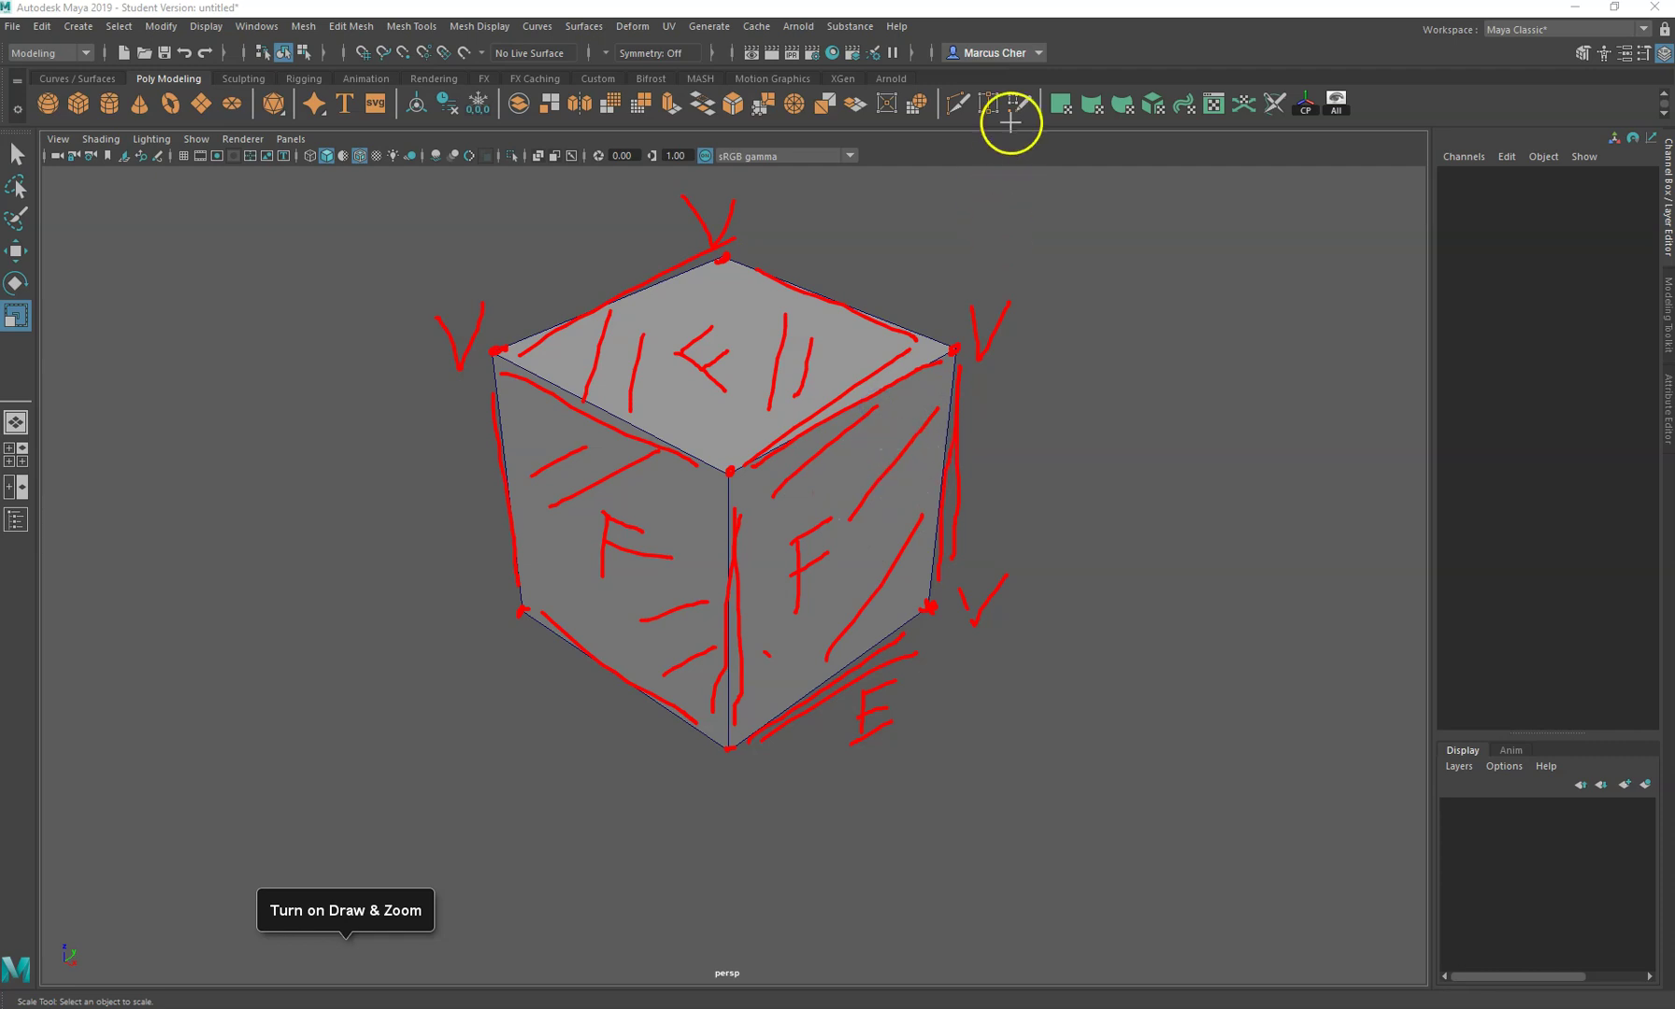
drag(715, 477, 949, 348)
drag(734, 245, 988, 336)
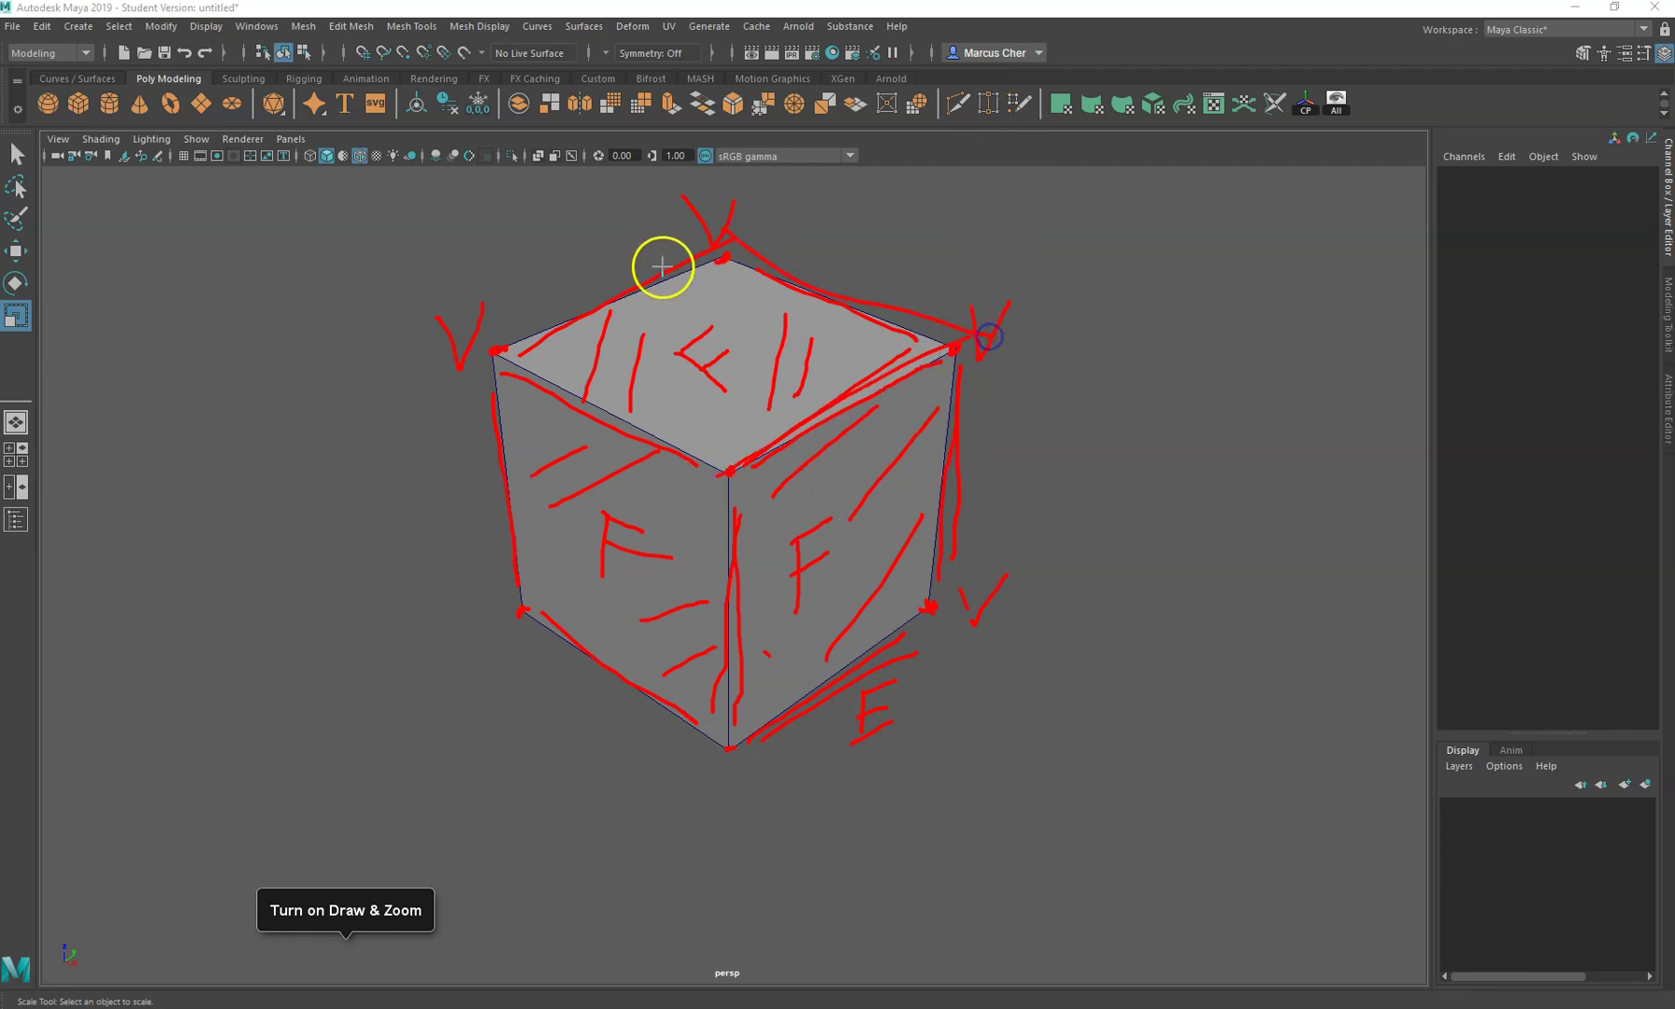
drag(662, 266, 717, 251)
mouse_move(538, 372)
mouse_down()
mouse_move(683, 456)
mouse_move(790, 483)
mouse_move(726, 496)
mouse_up()
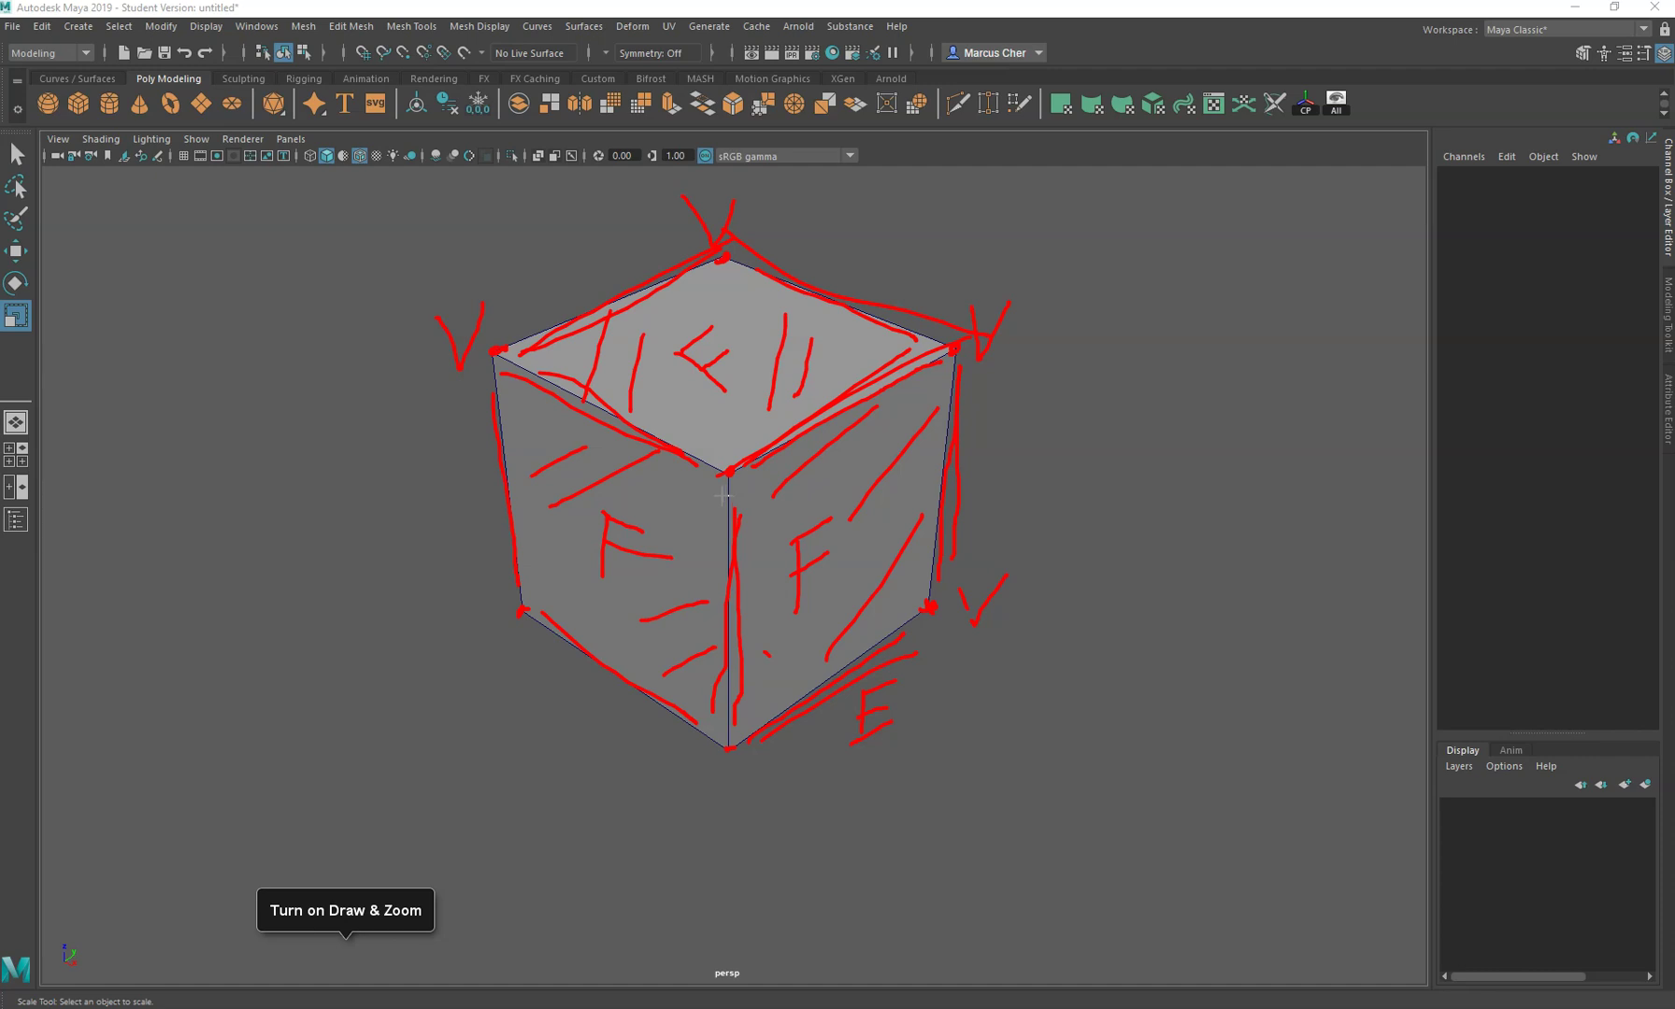
click(946, 420)
key(Escape)
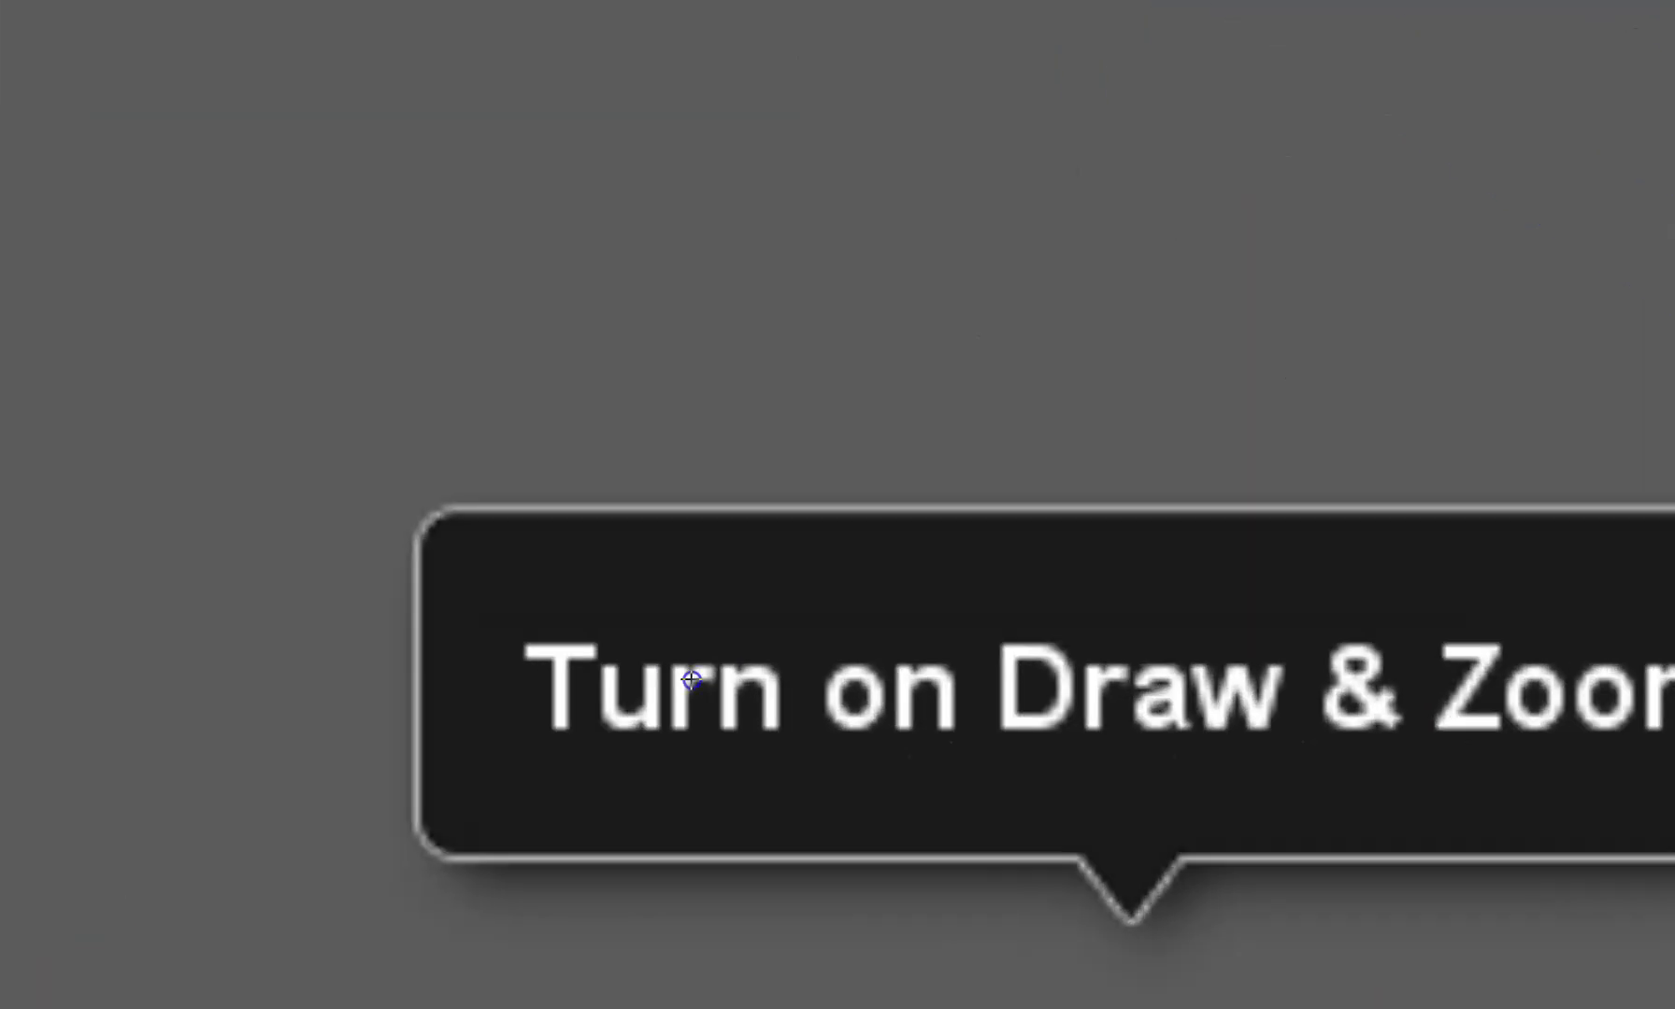
click(709, 17)
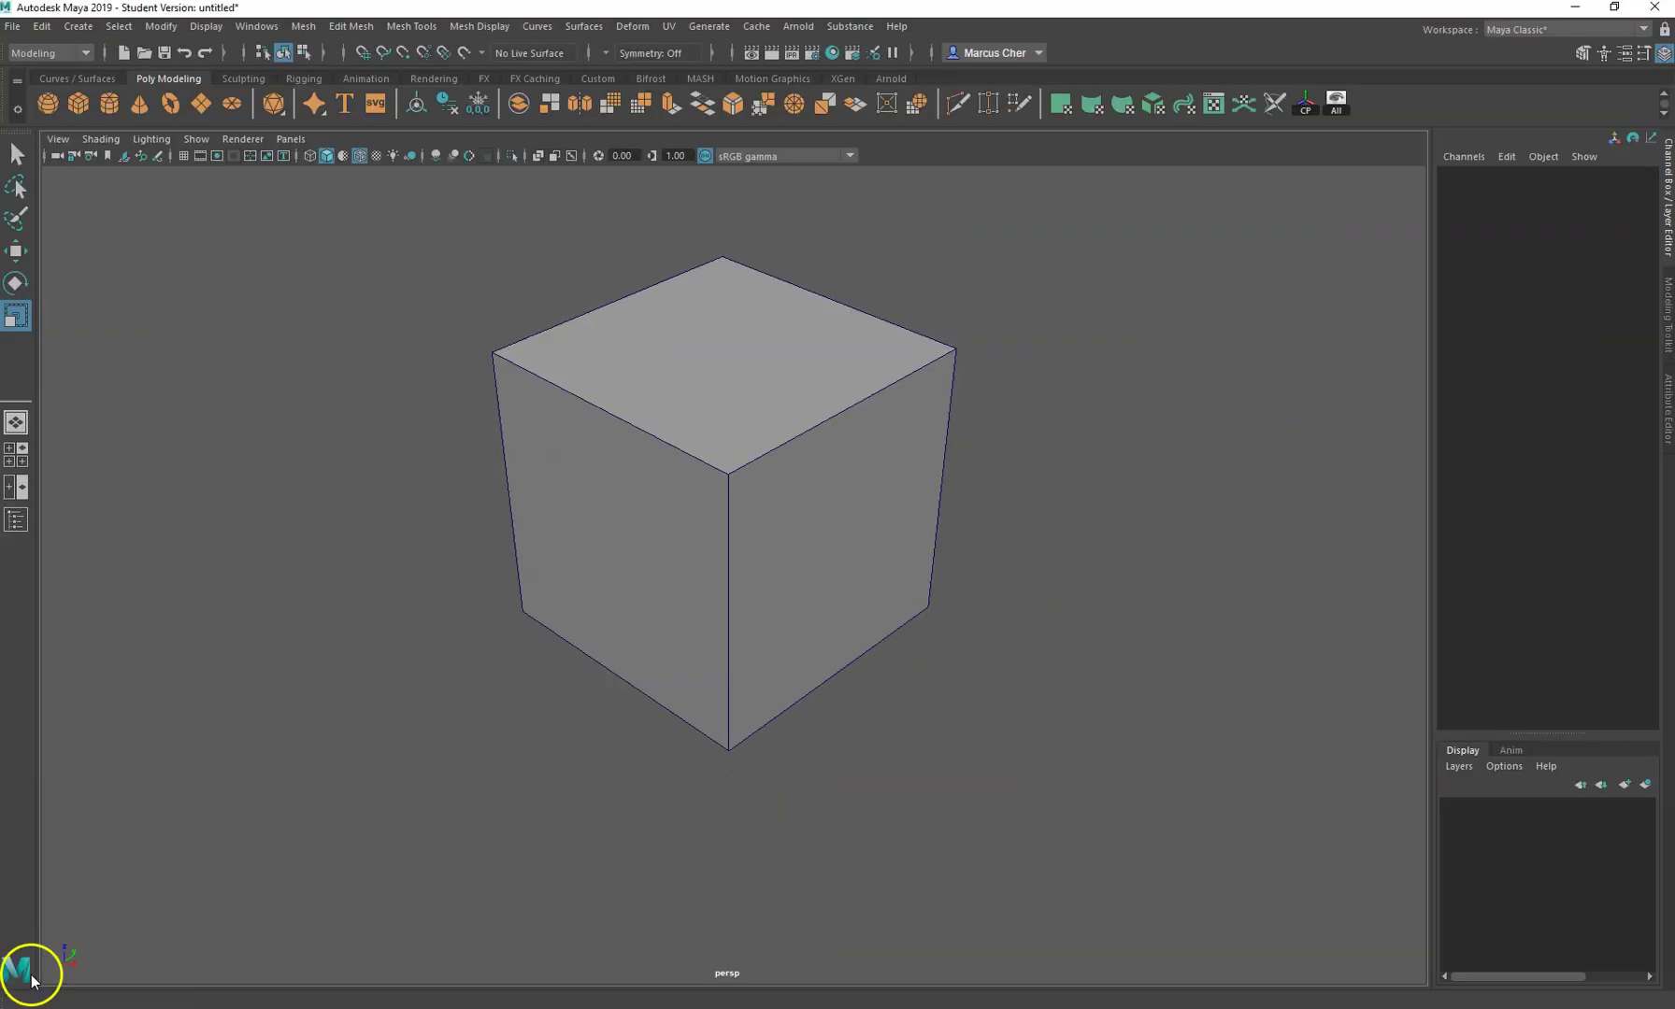
- Turn the ground grid back on and select the cube's right face
click(197, 138)
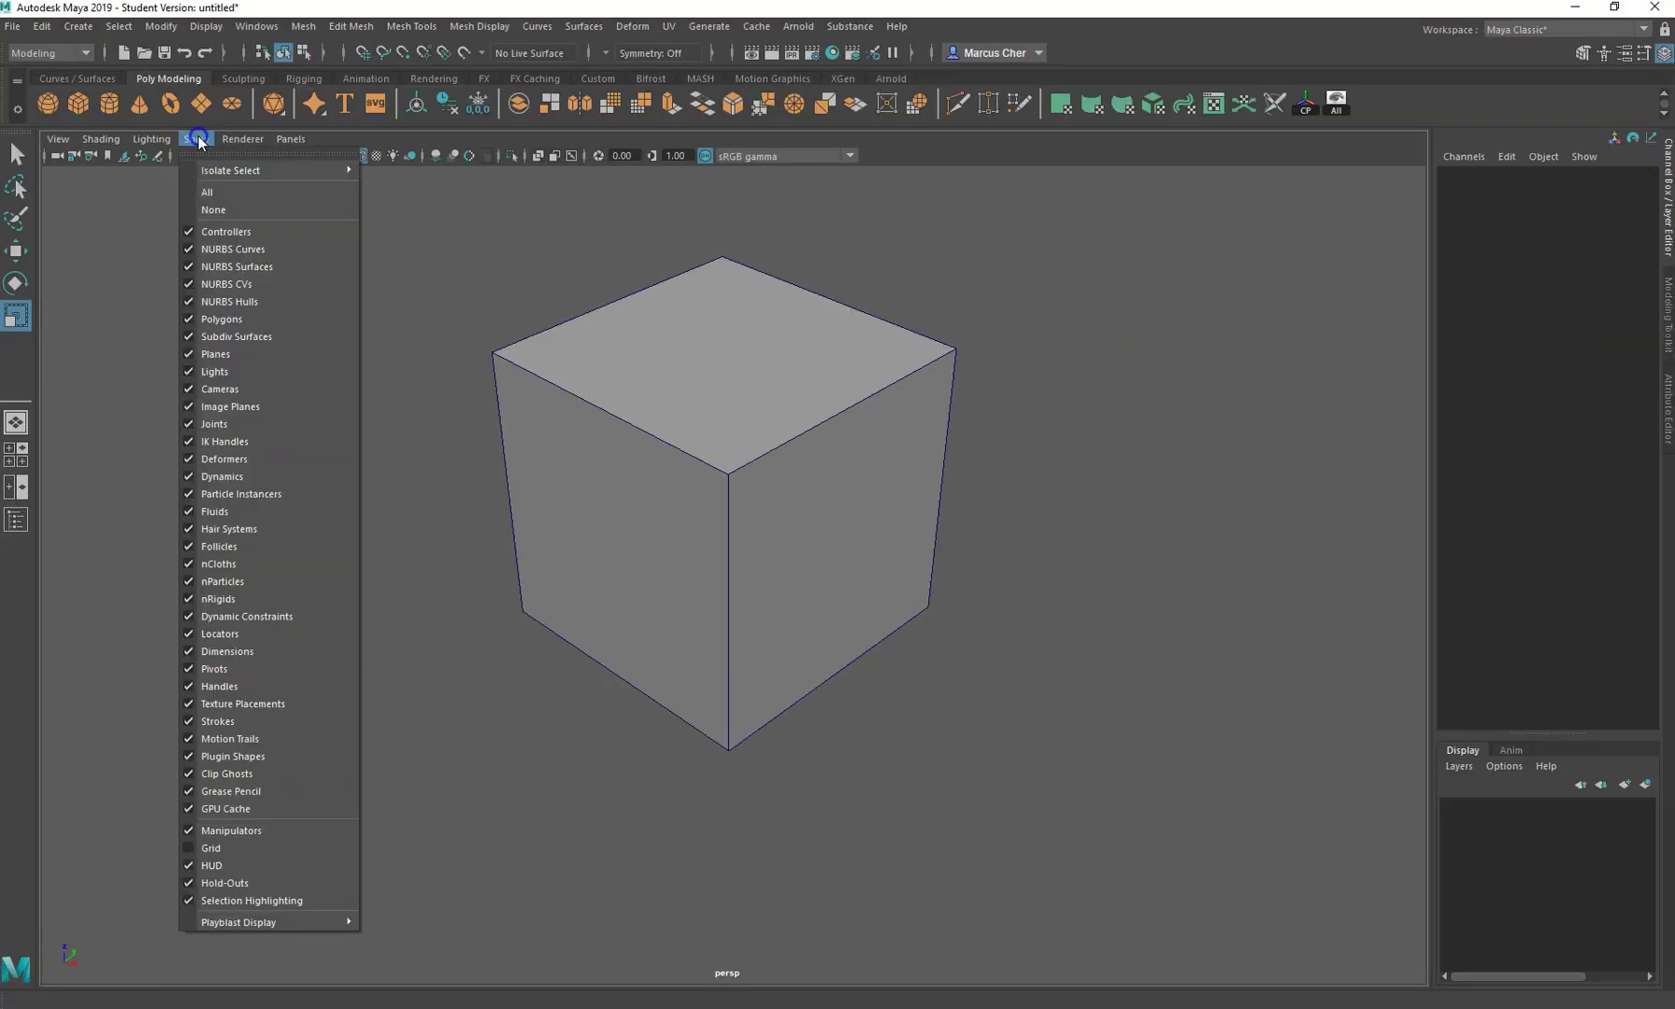
click(232, 847)
click(691, 490)
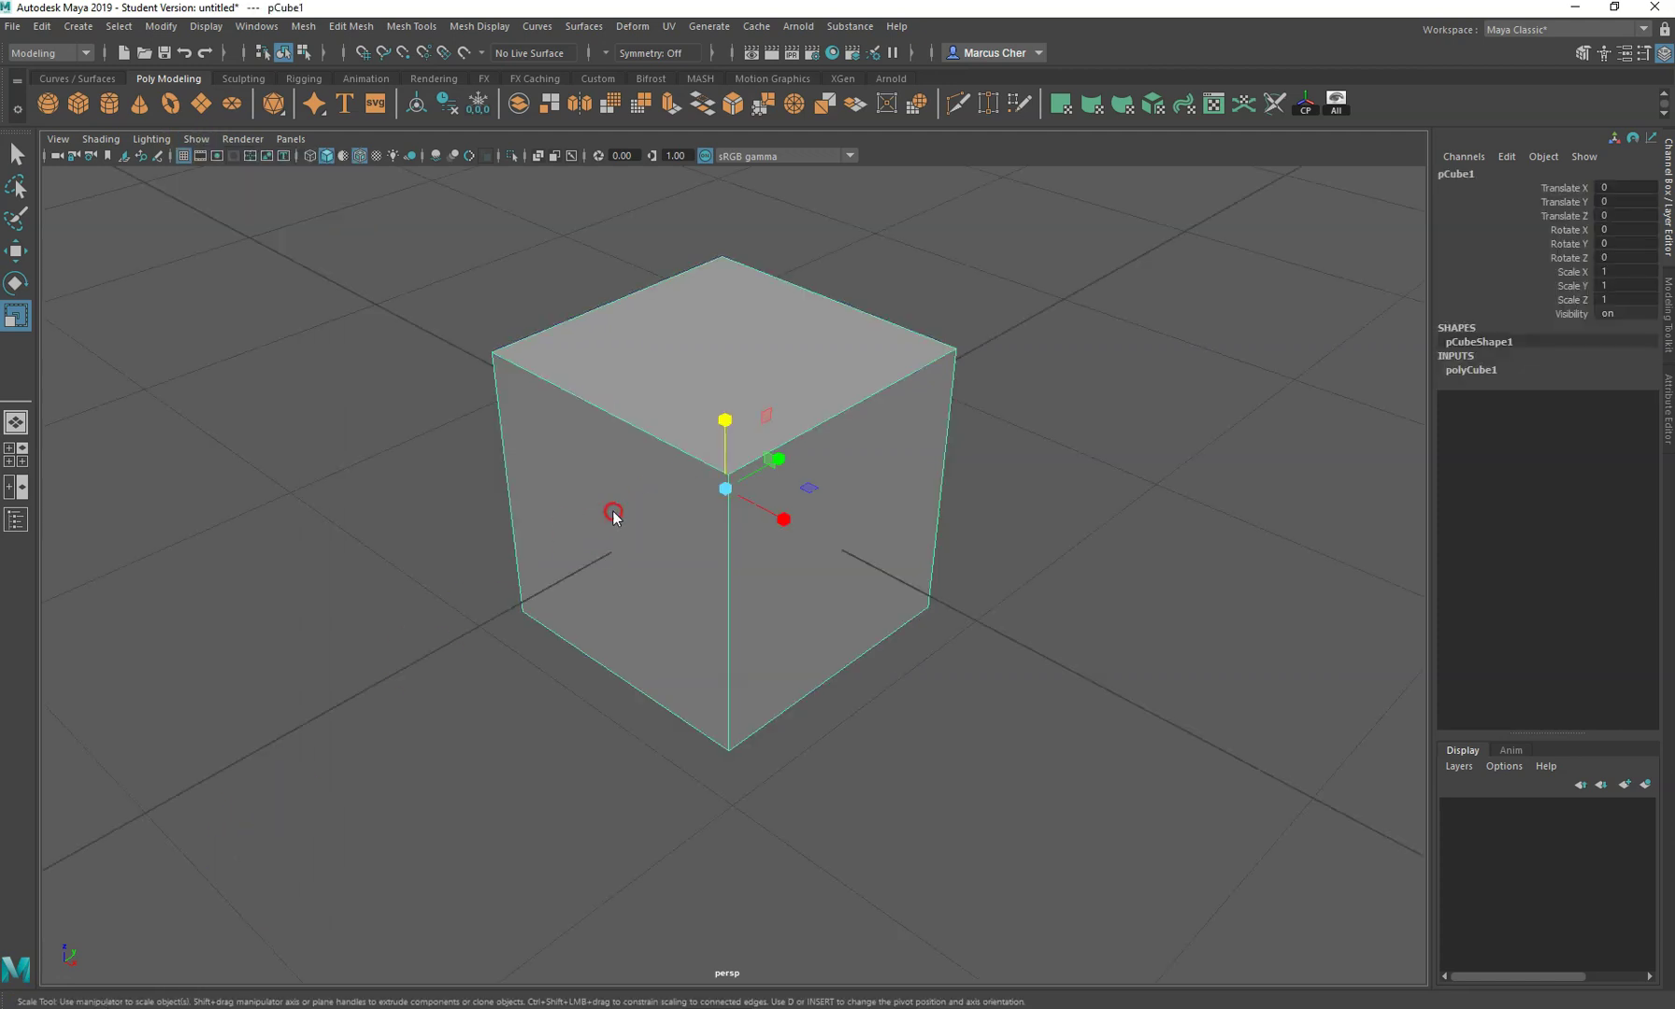
right_drag(617, 520, 608, 566)
click(840, 572)
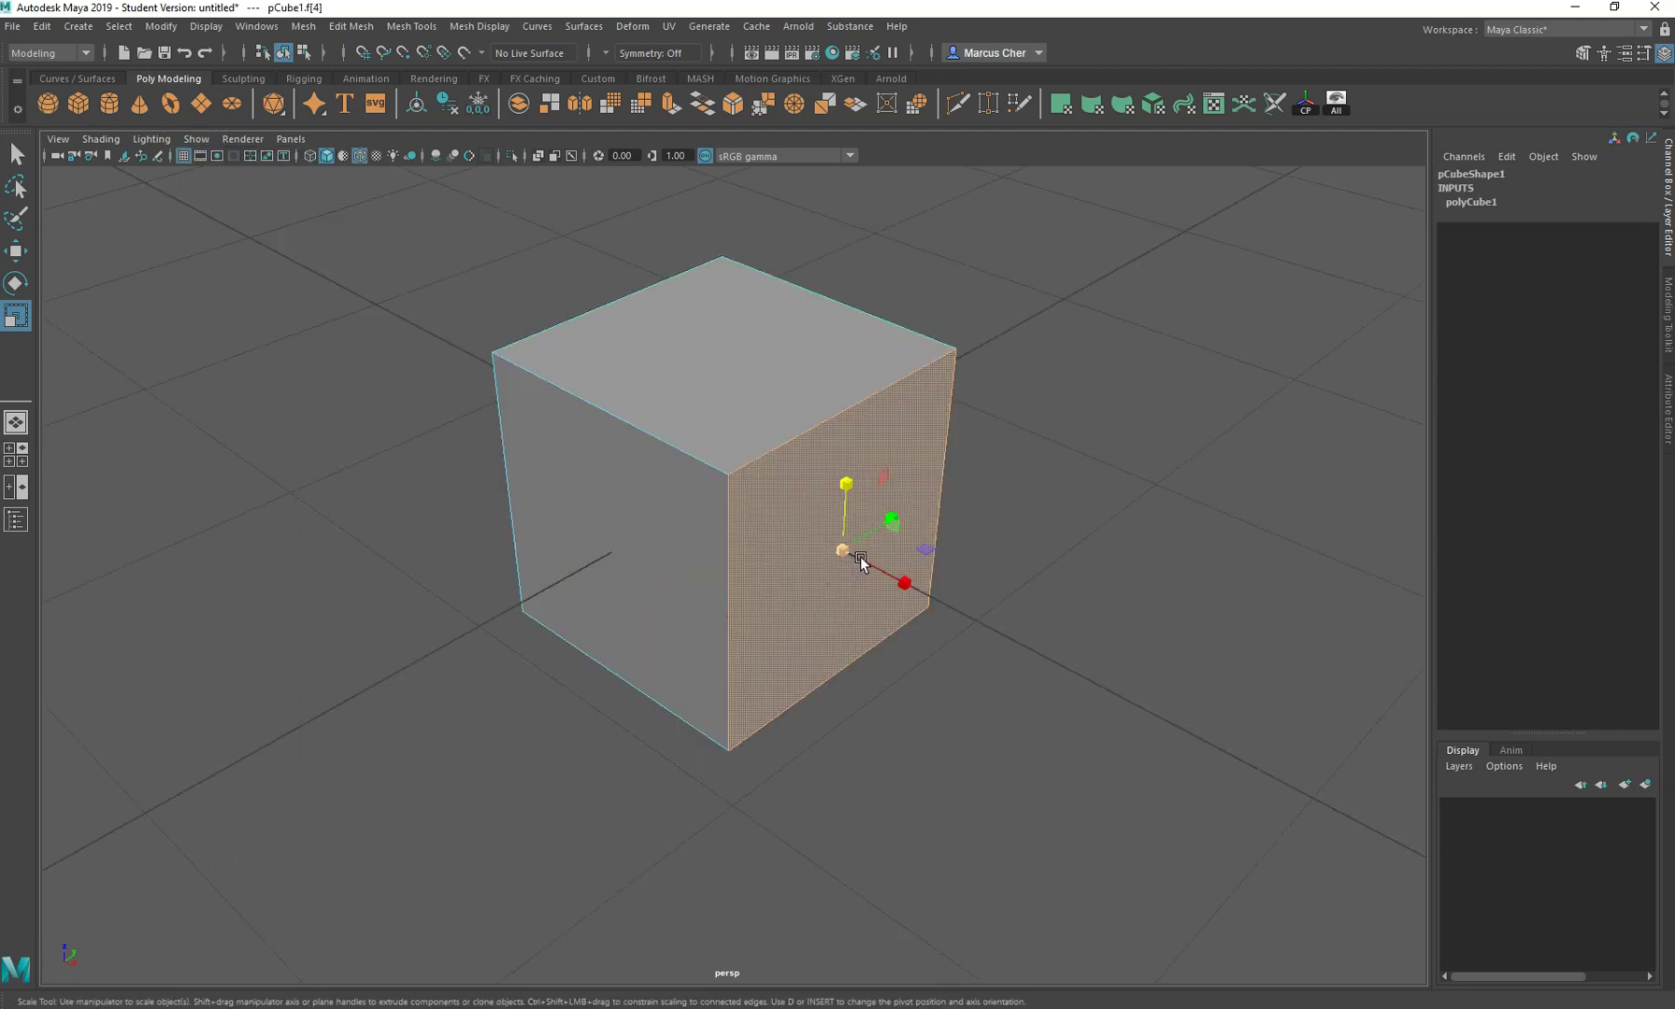
- Try scaling, rotating and moving the right face, undoing each change
drag(861, 561, 1074, 426)
key(ctrl+z)
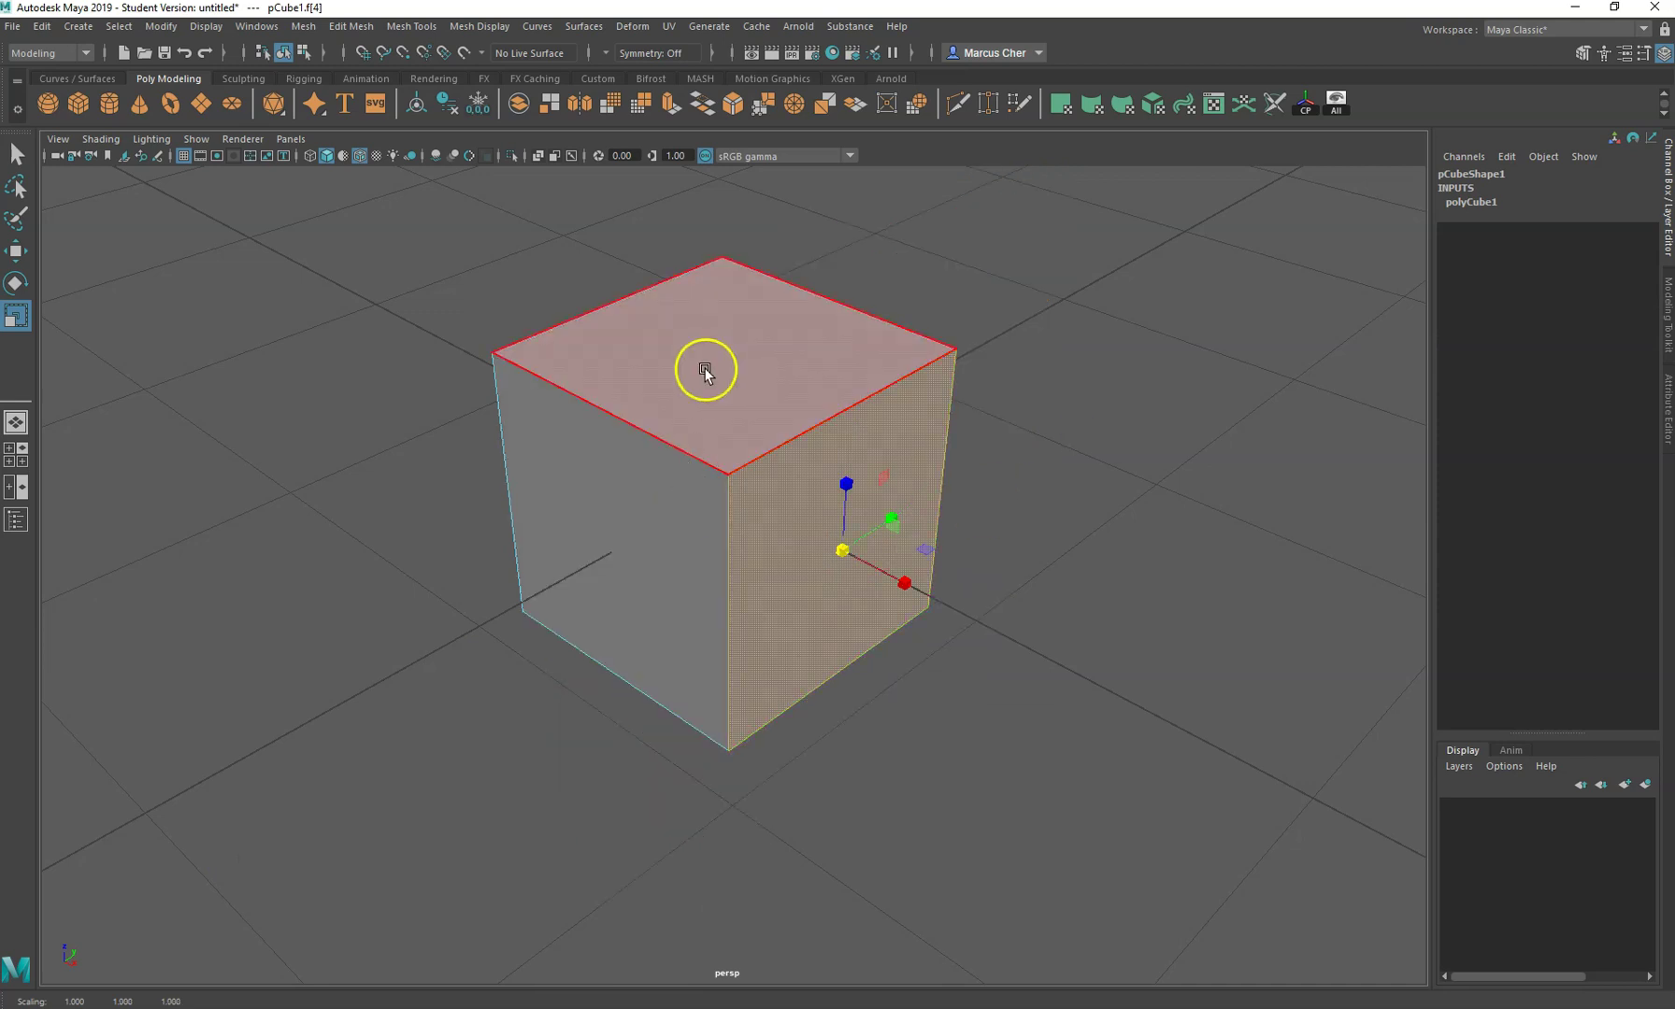
key(e)
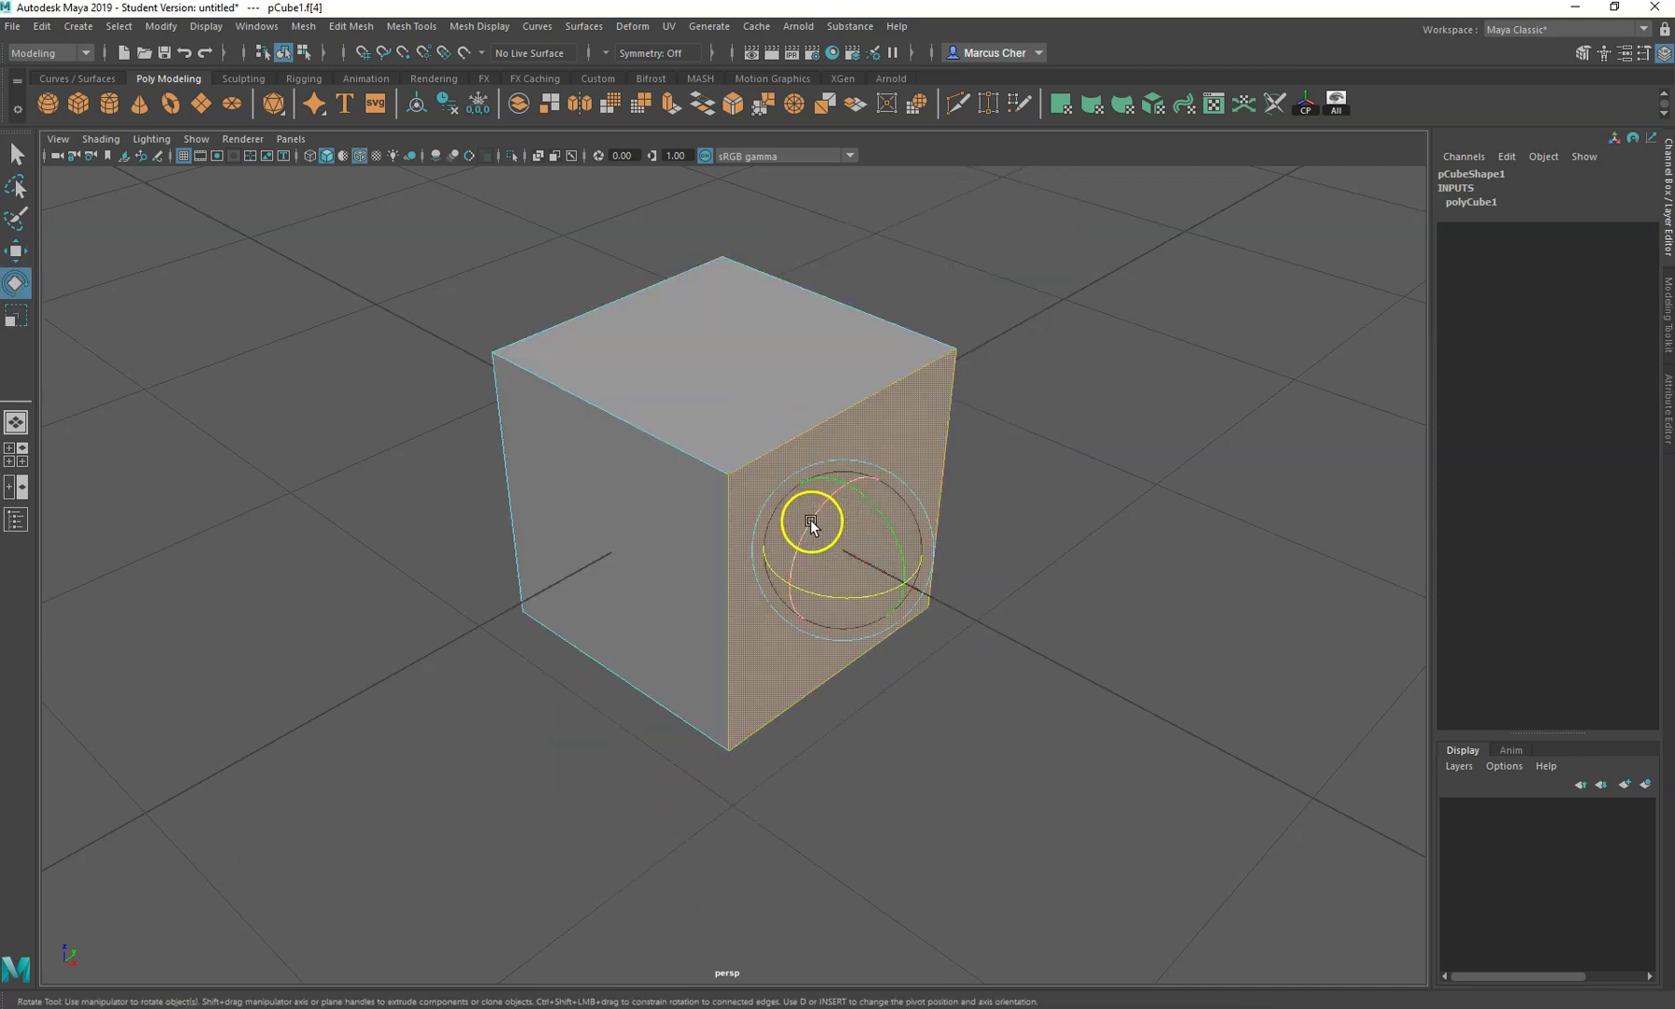
drag(810, 519, 917, 460)
key(ctrl+z)
click(901, 488)
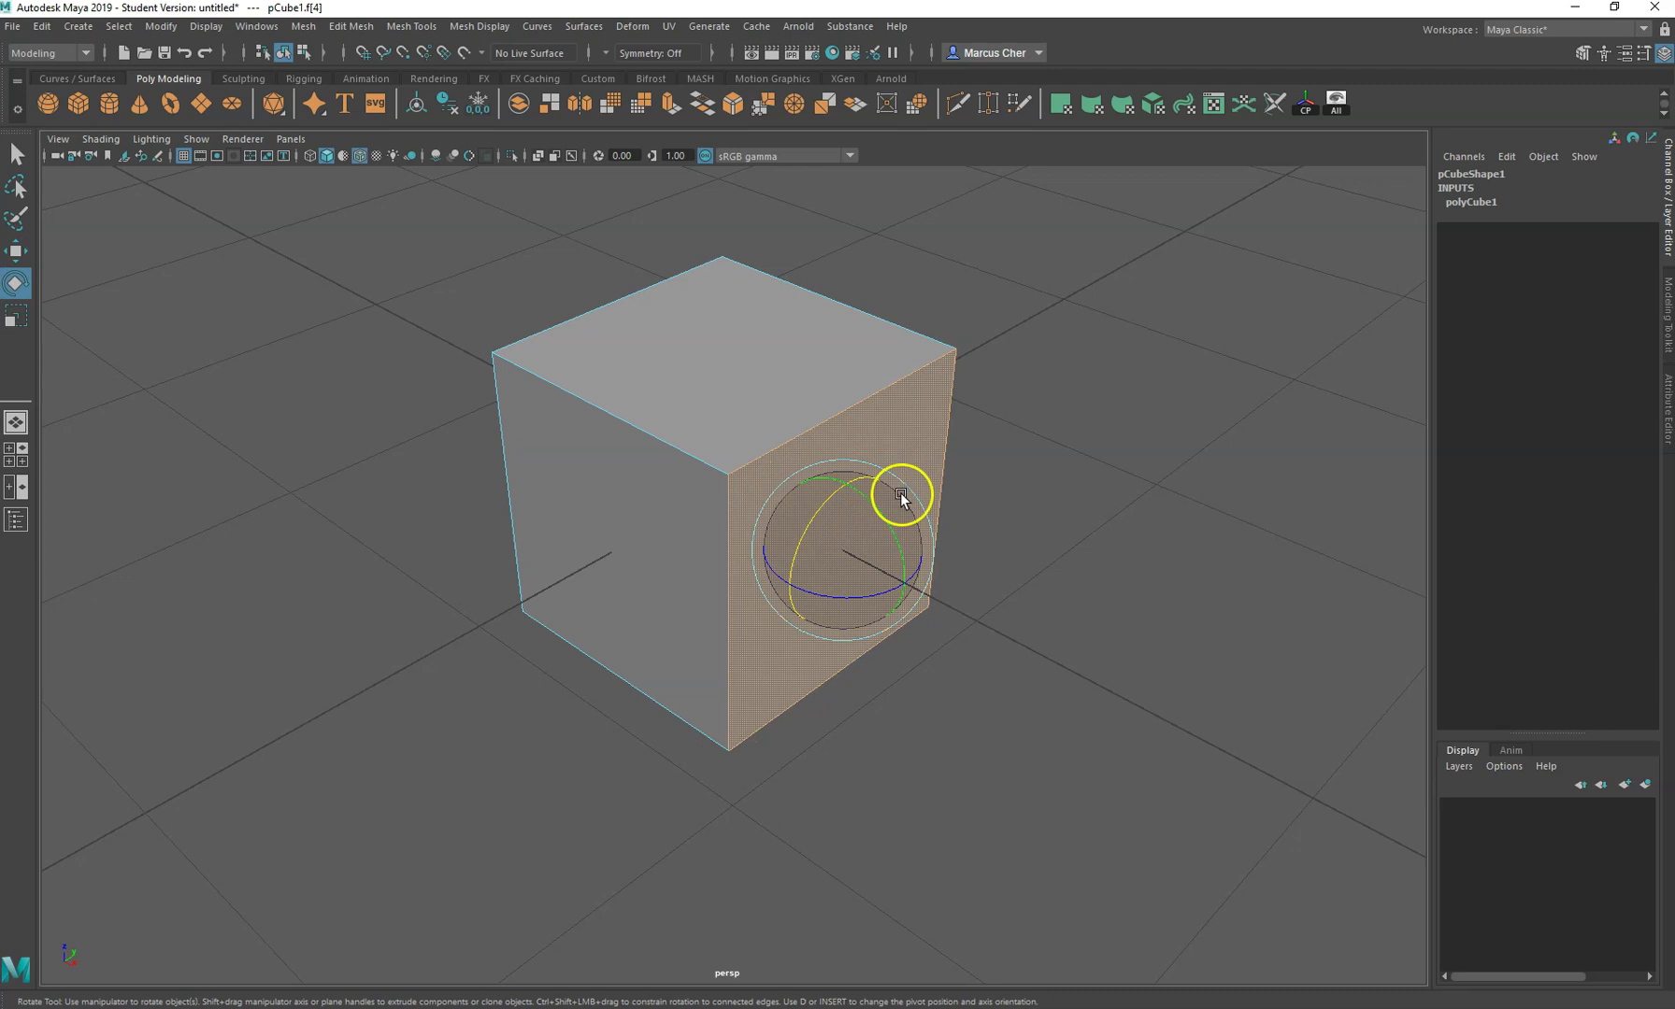
key(w)
click(833, 542)
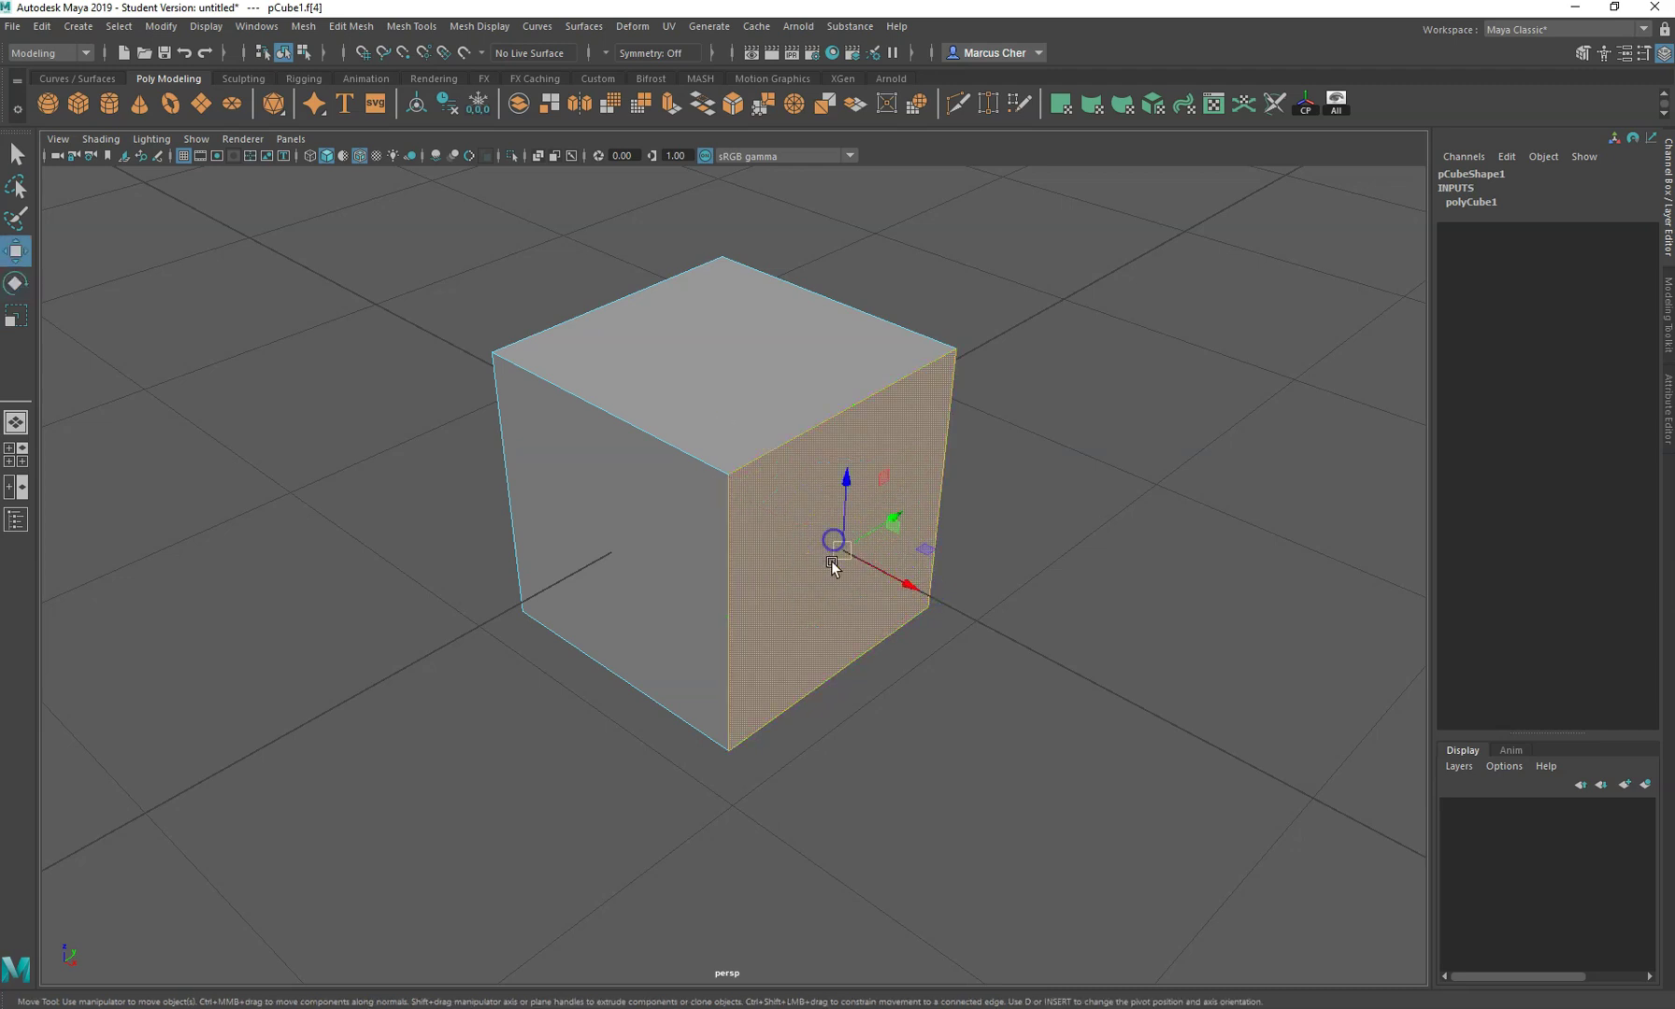
drag(900, 580, 1376, 759)
key(ctrl+z)
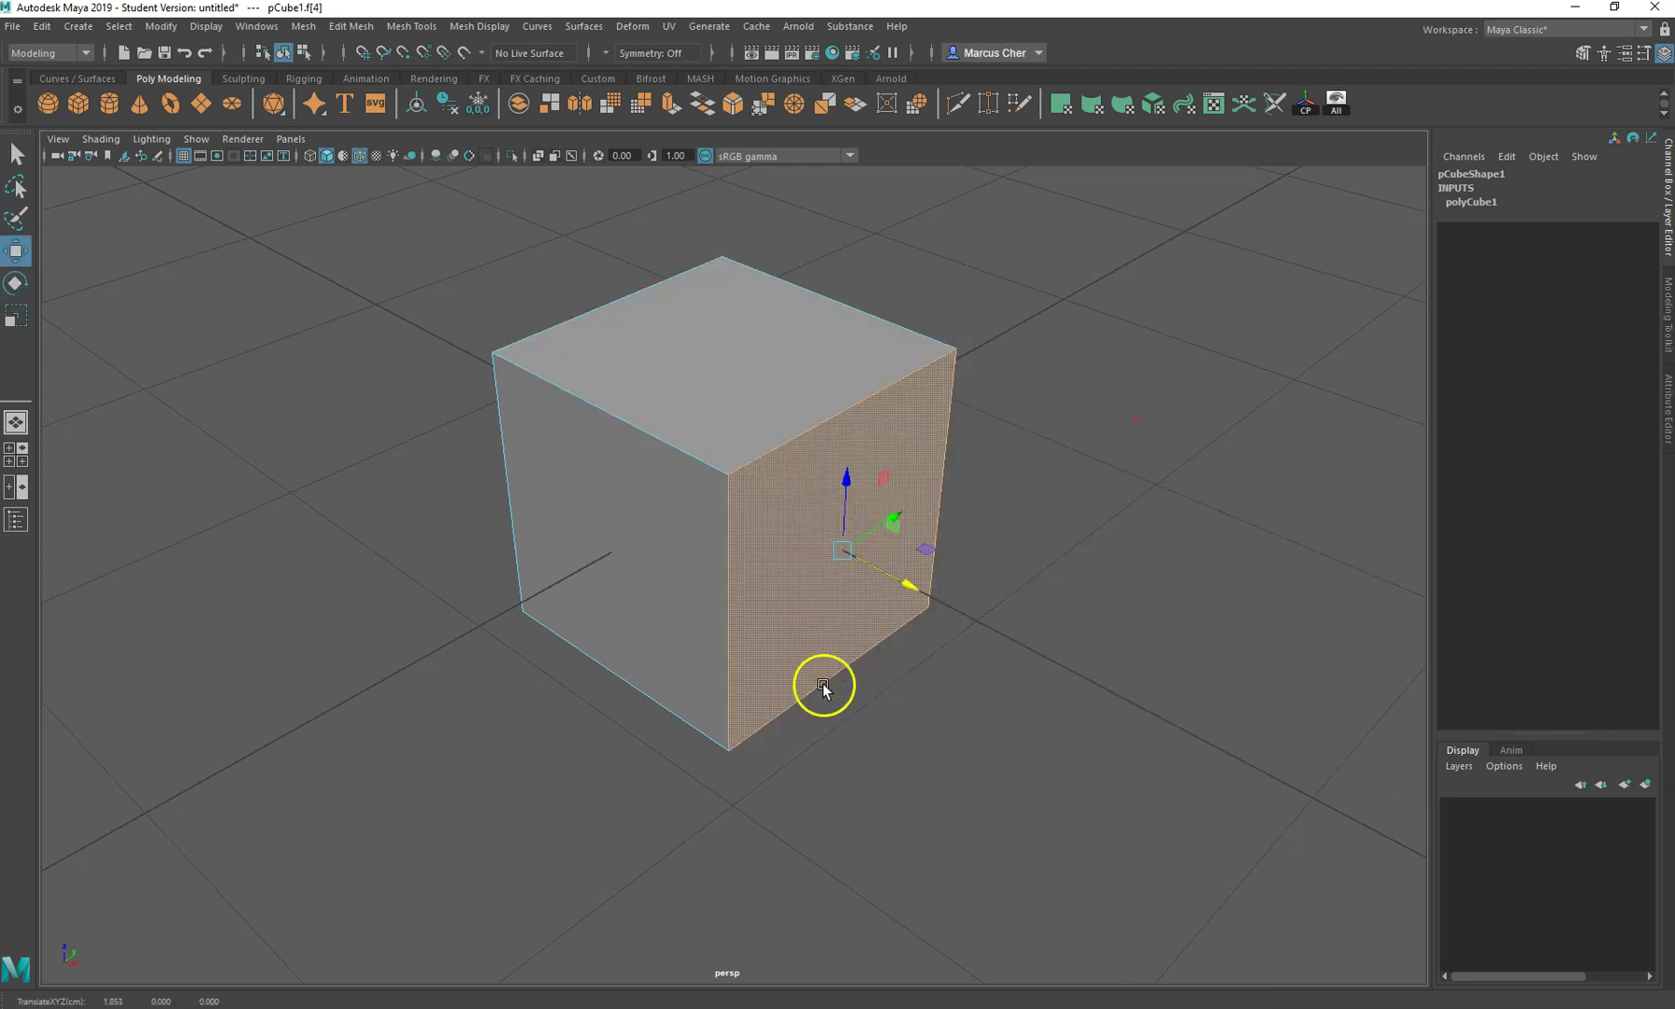
- Extrude the right face and pull it outward to lengthen the box
mouse_move(822, 685)
alt+mouse_down()
mouse_move(962, 608)
mouse_move(815, 665)
mouse_move(845, 688)
mouse_move(808, 673)
alt+mouse_up()
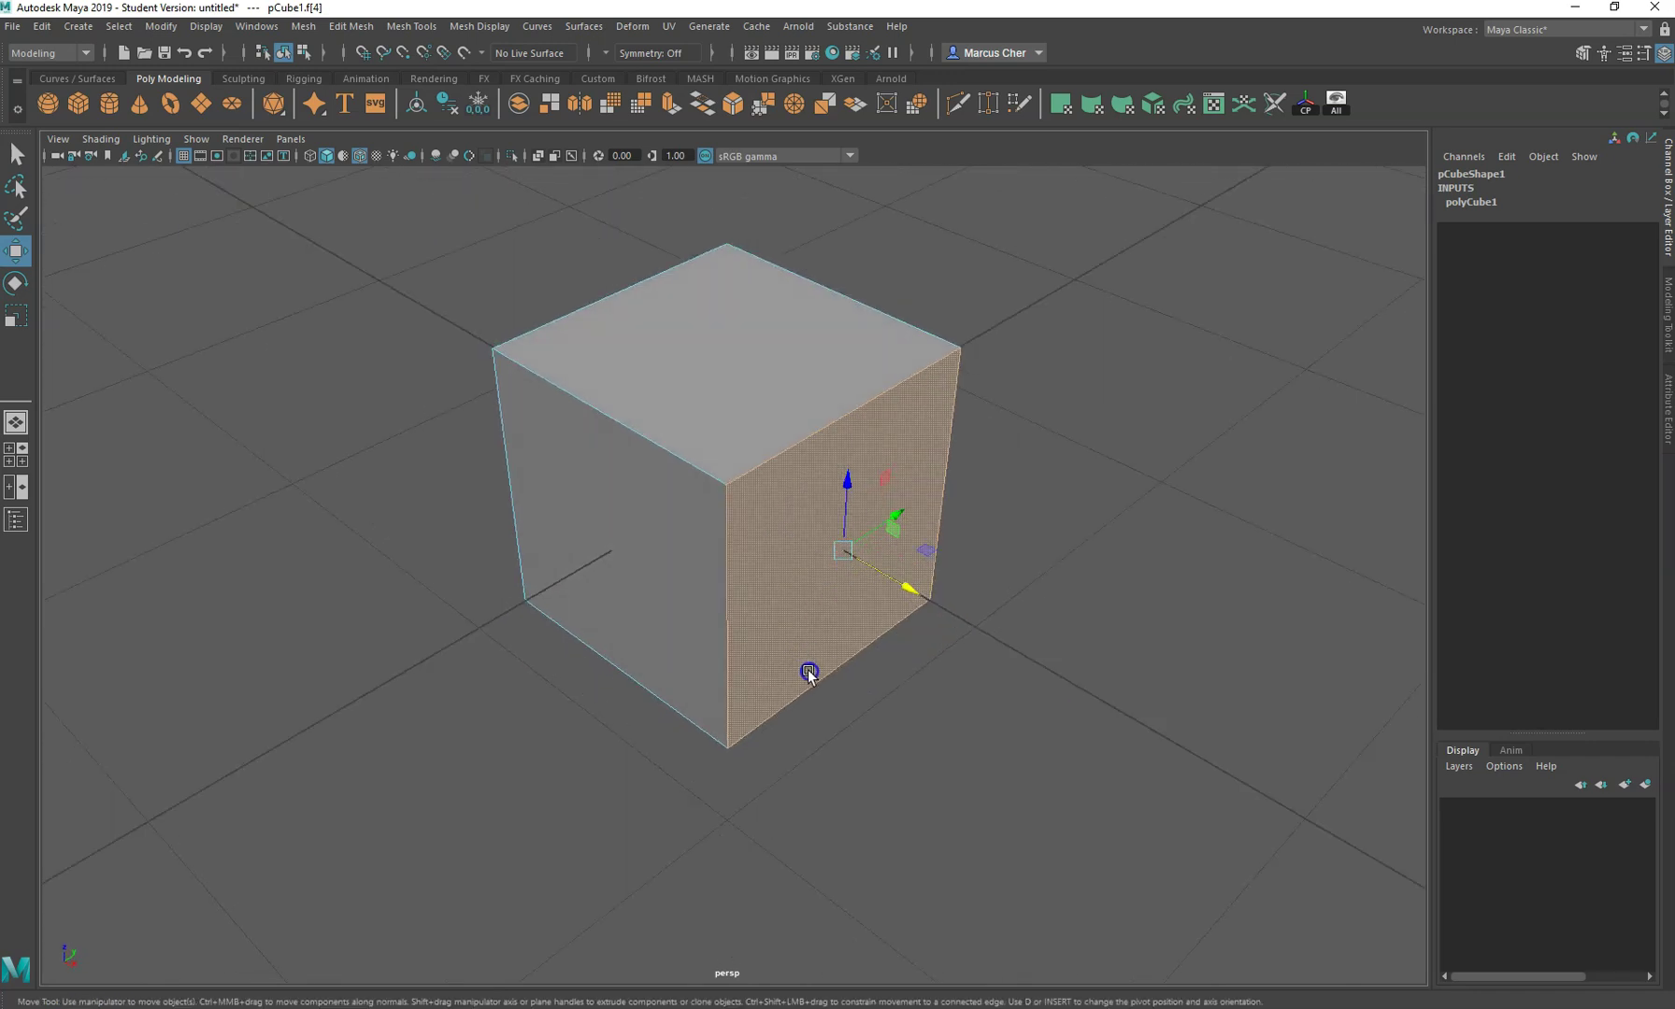
alt+middle_drag(987, 641, 914, 601)
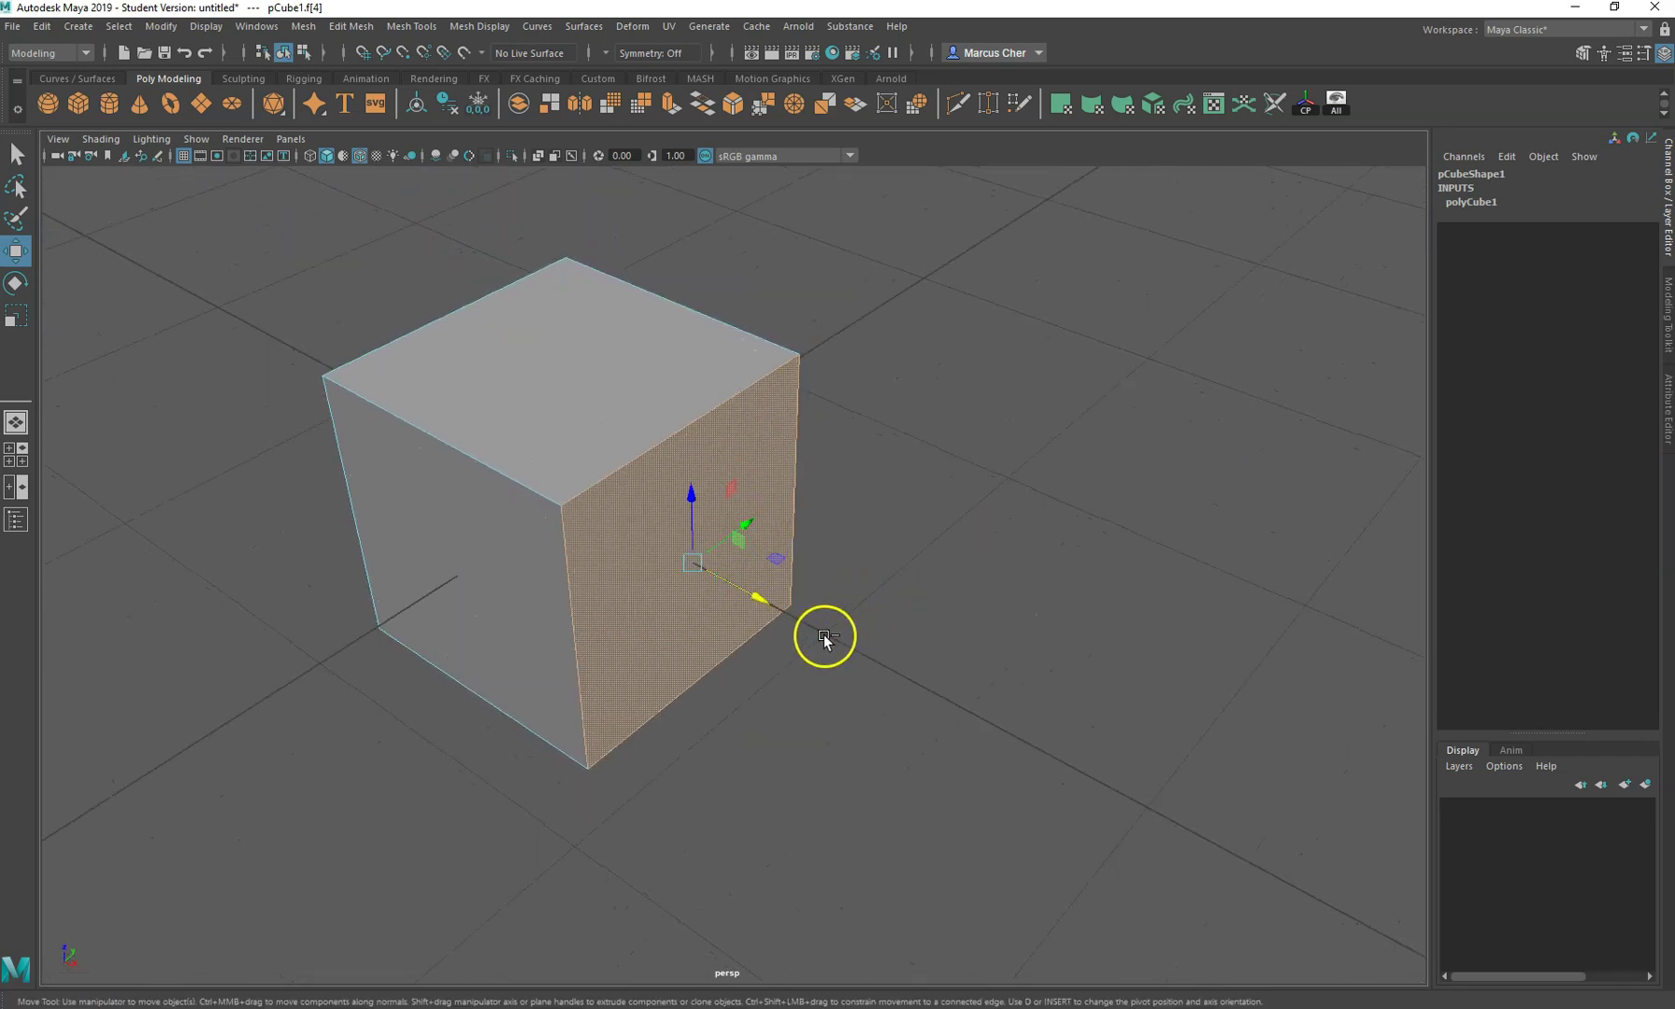
key(ctrl+e)
drag(756, 596, 905, 727)
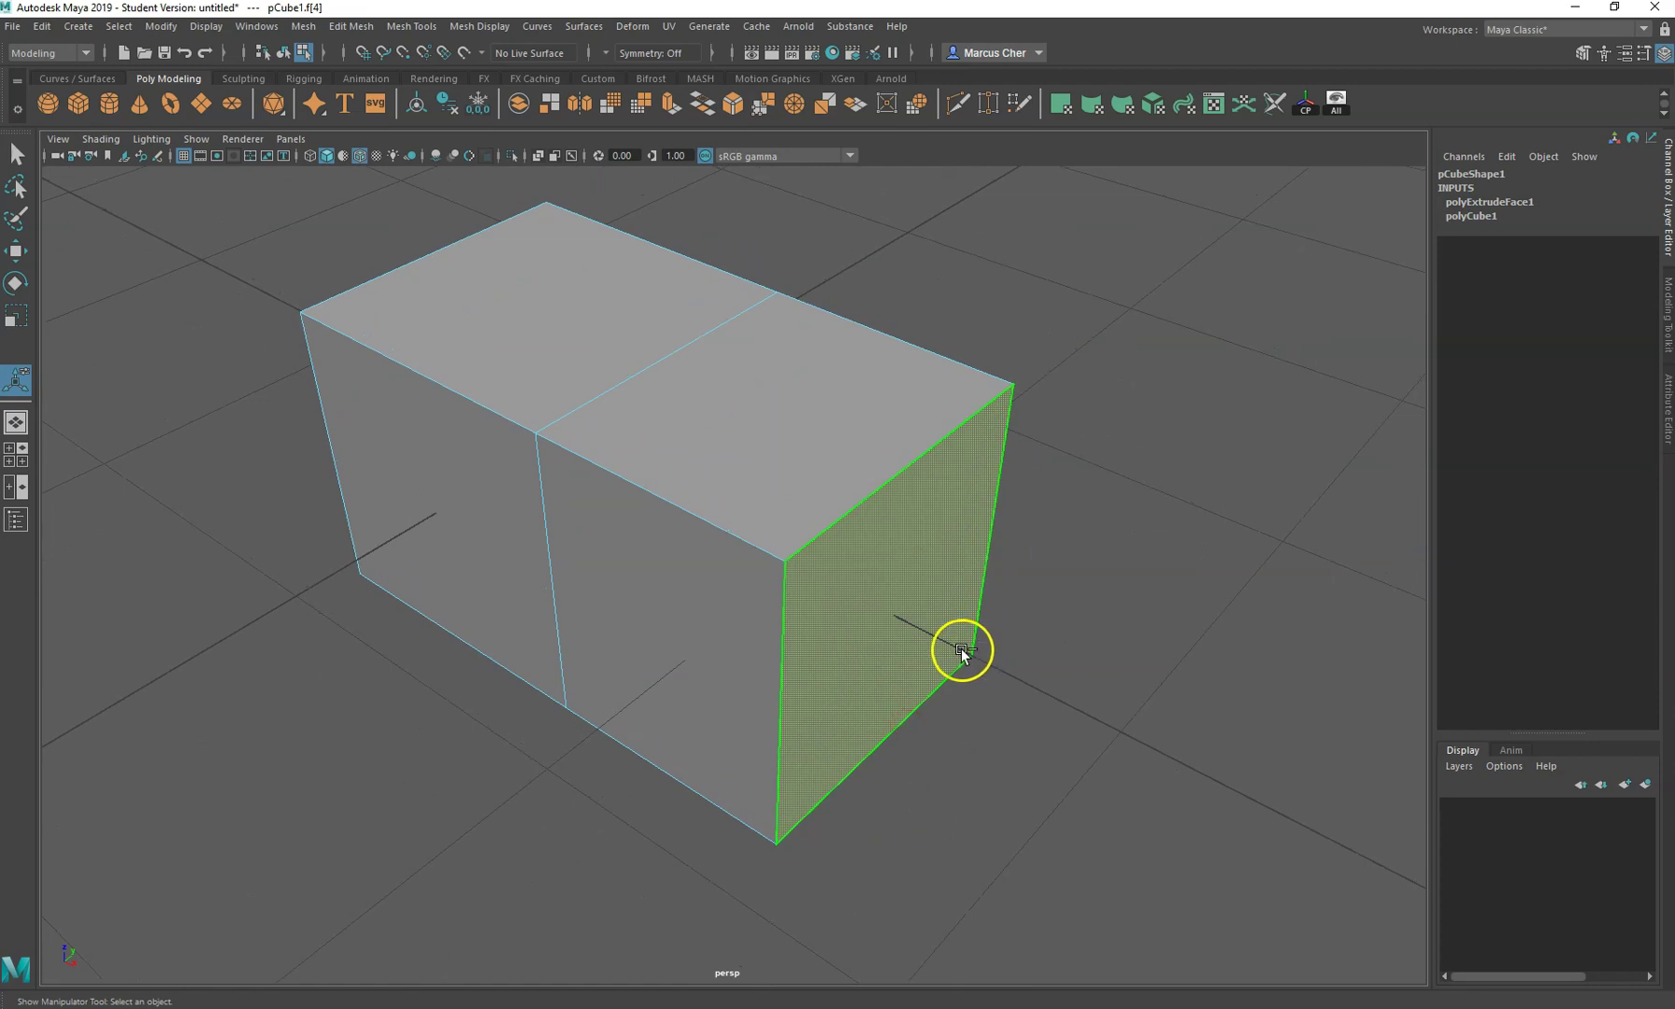
- Extrude the end face twice more, pulling the second out 0.88 and the third further
key(ctrl+e)
drag(935, 645, 780, 682)
scroll(654, 584, down, 3)
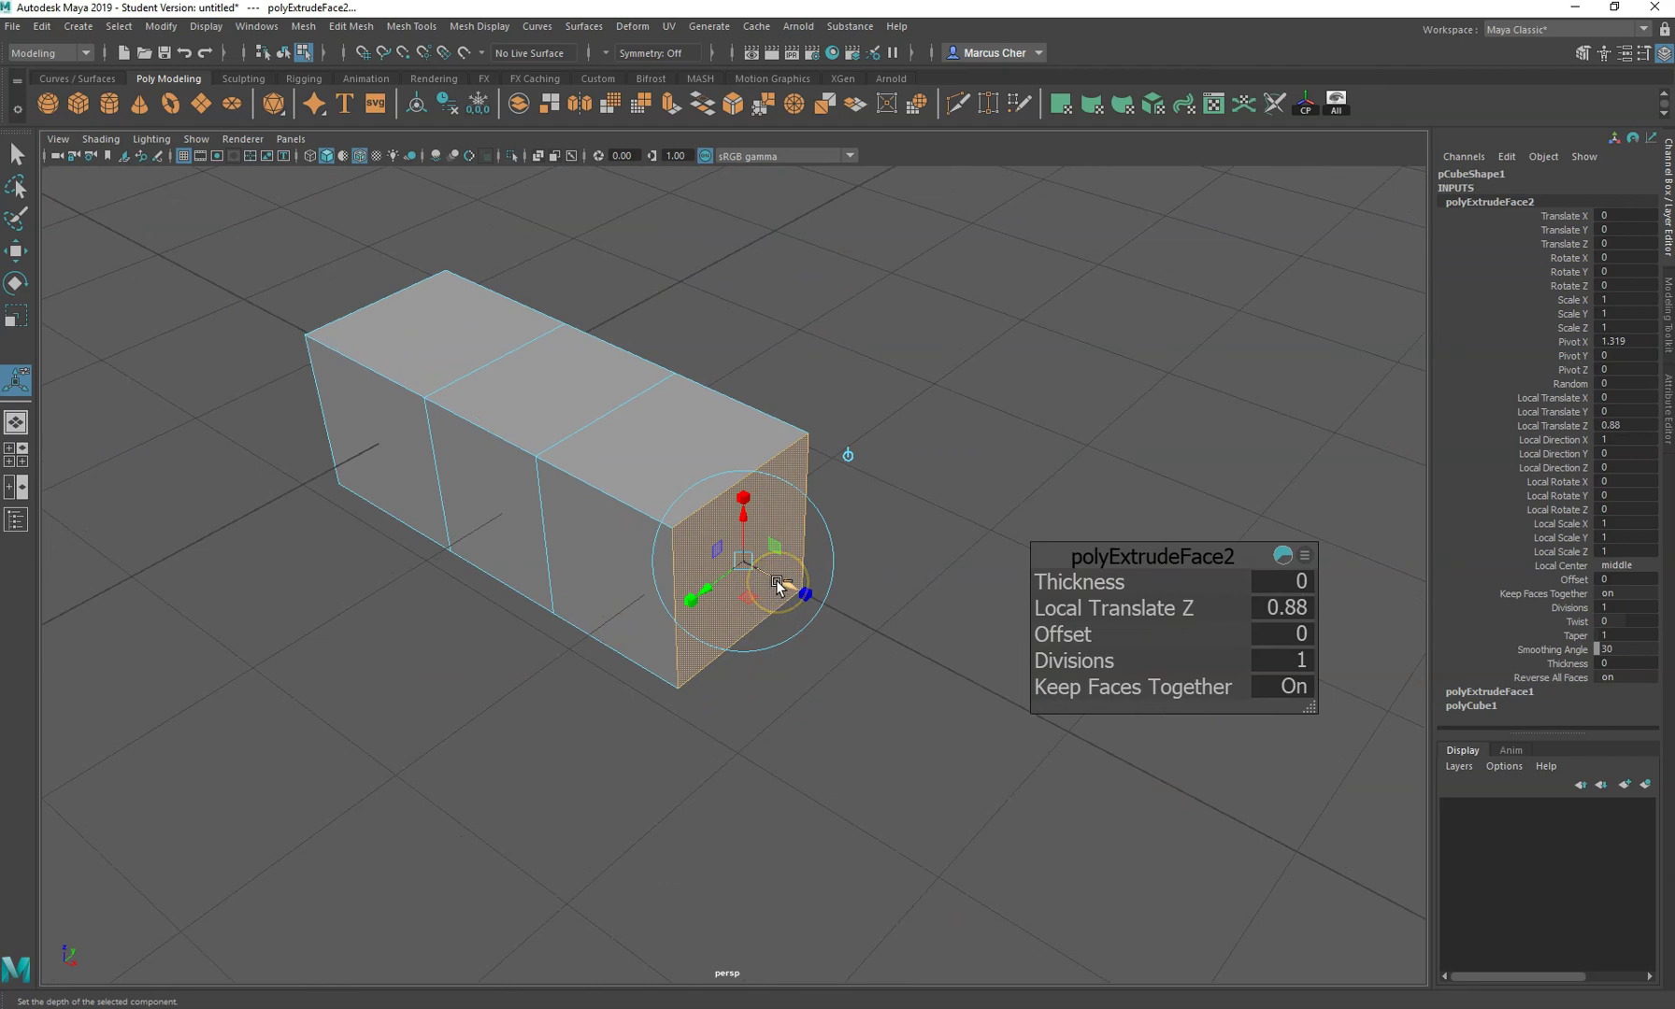
key(ctrl+e)
drag(775, 581, 1093, 712)
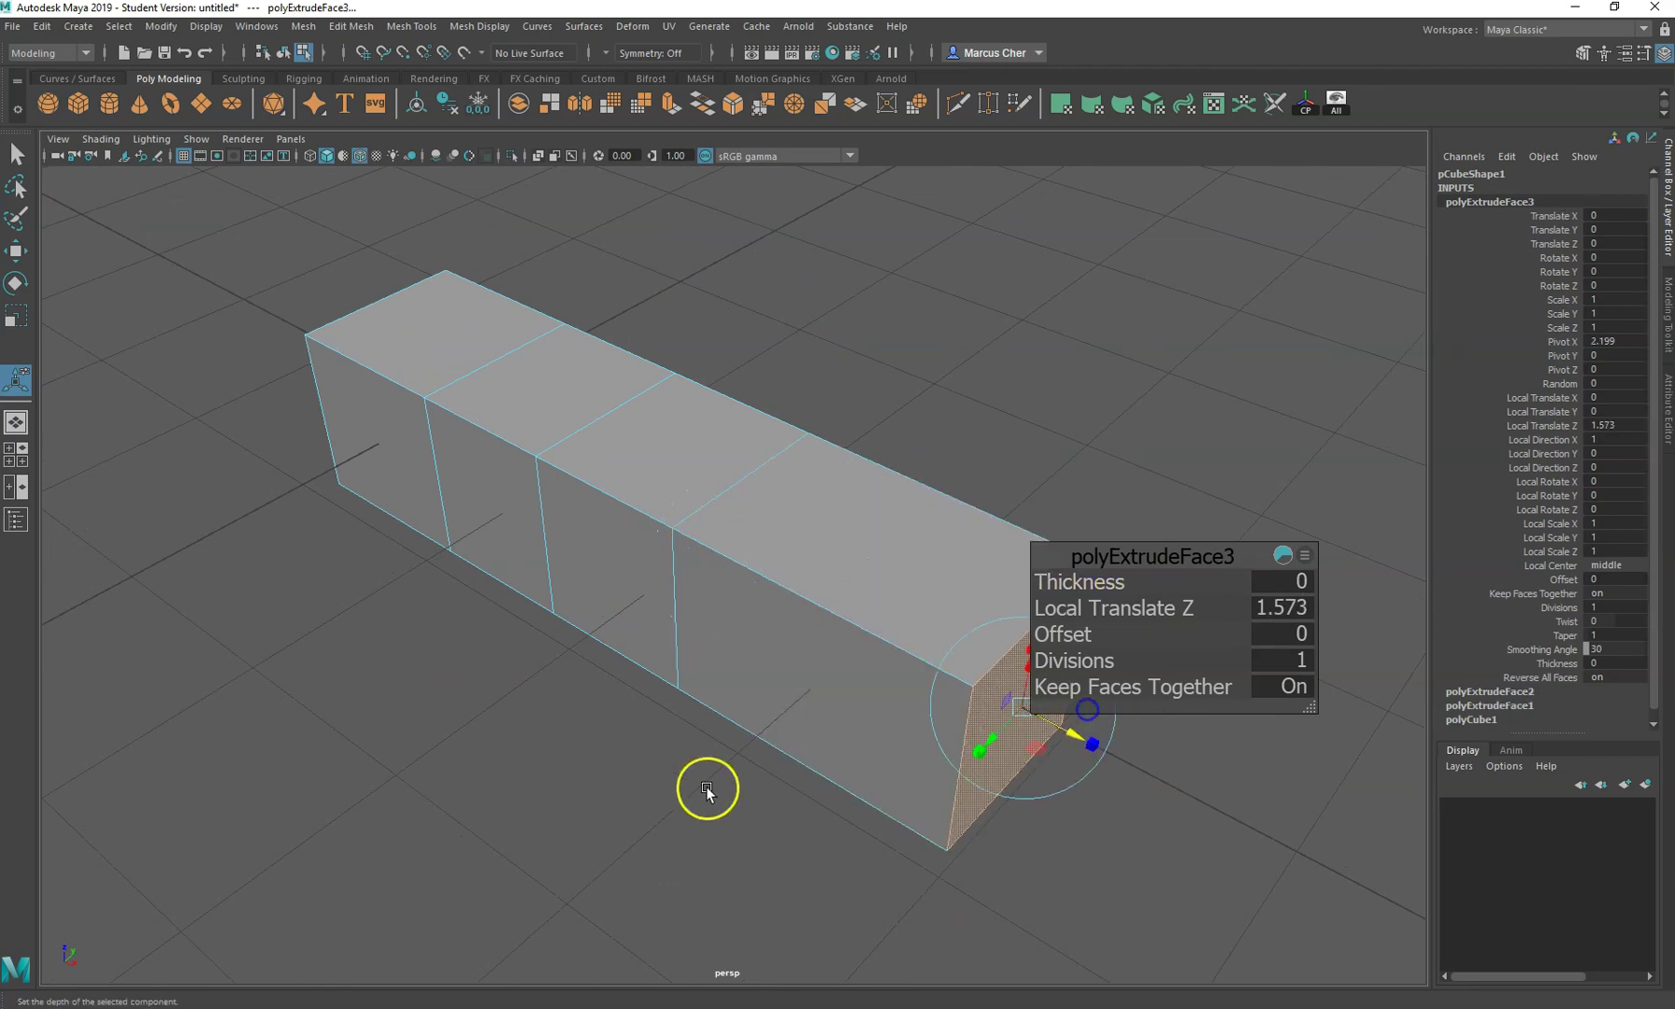
alt+drag(710, 789, 695, 703)
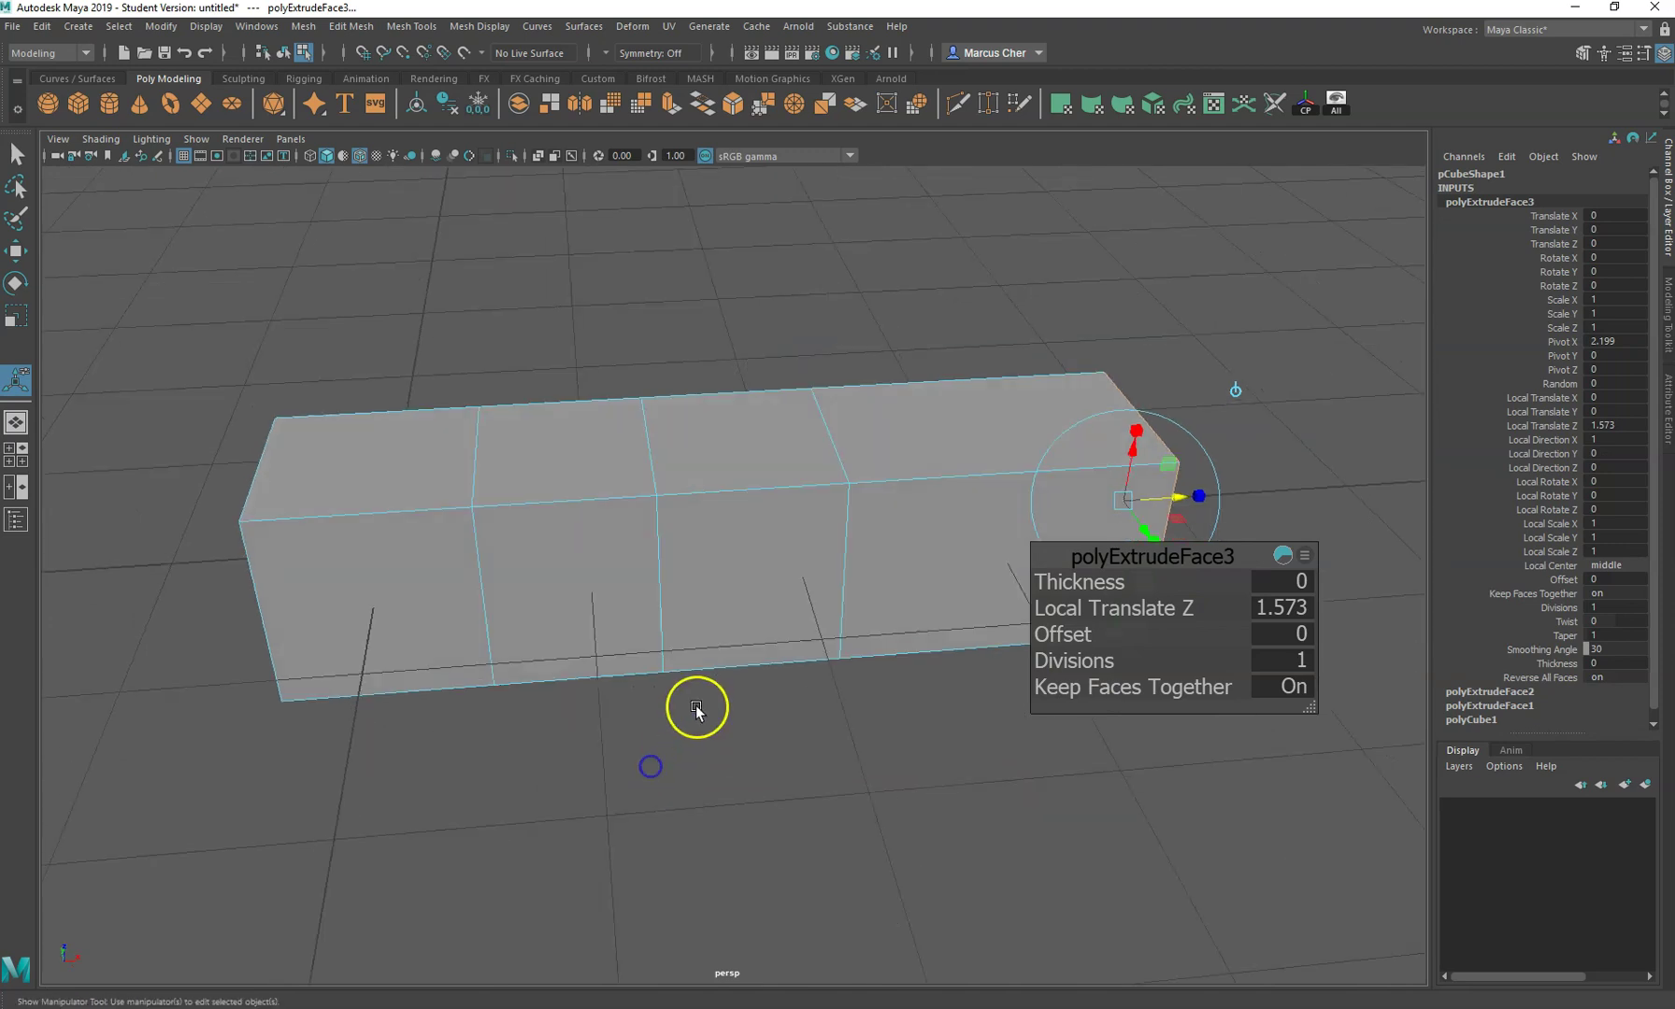
right_drag(680, 546, 673, 607)
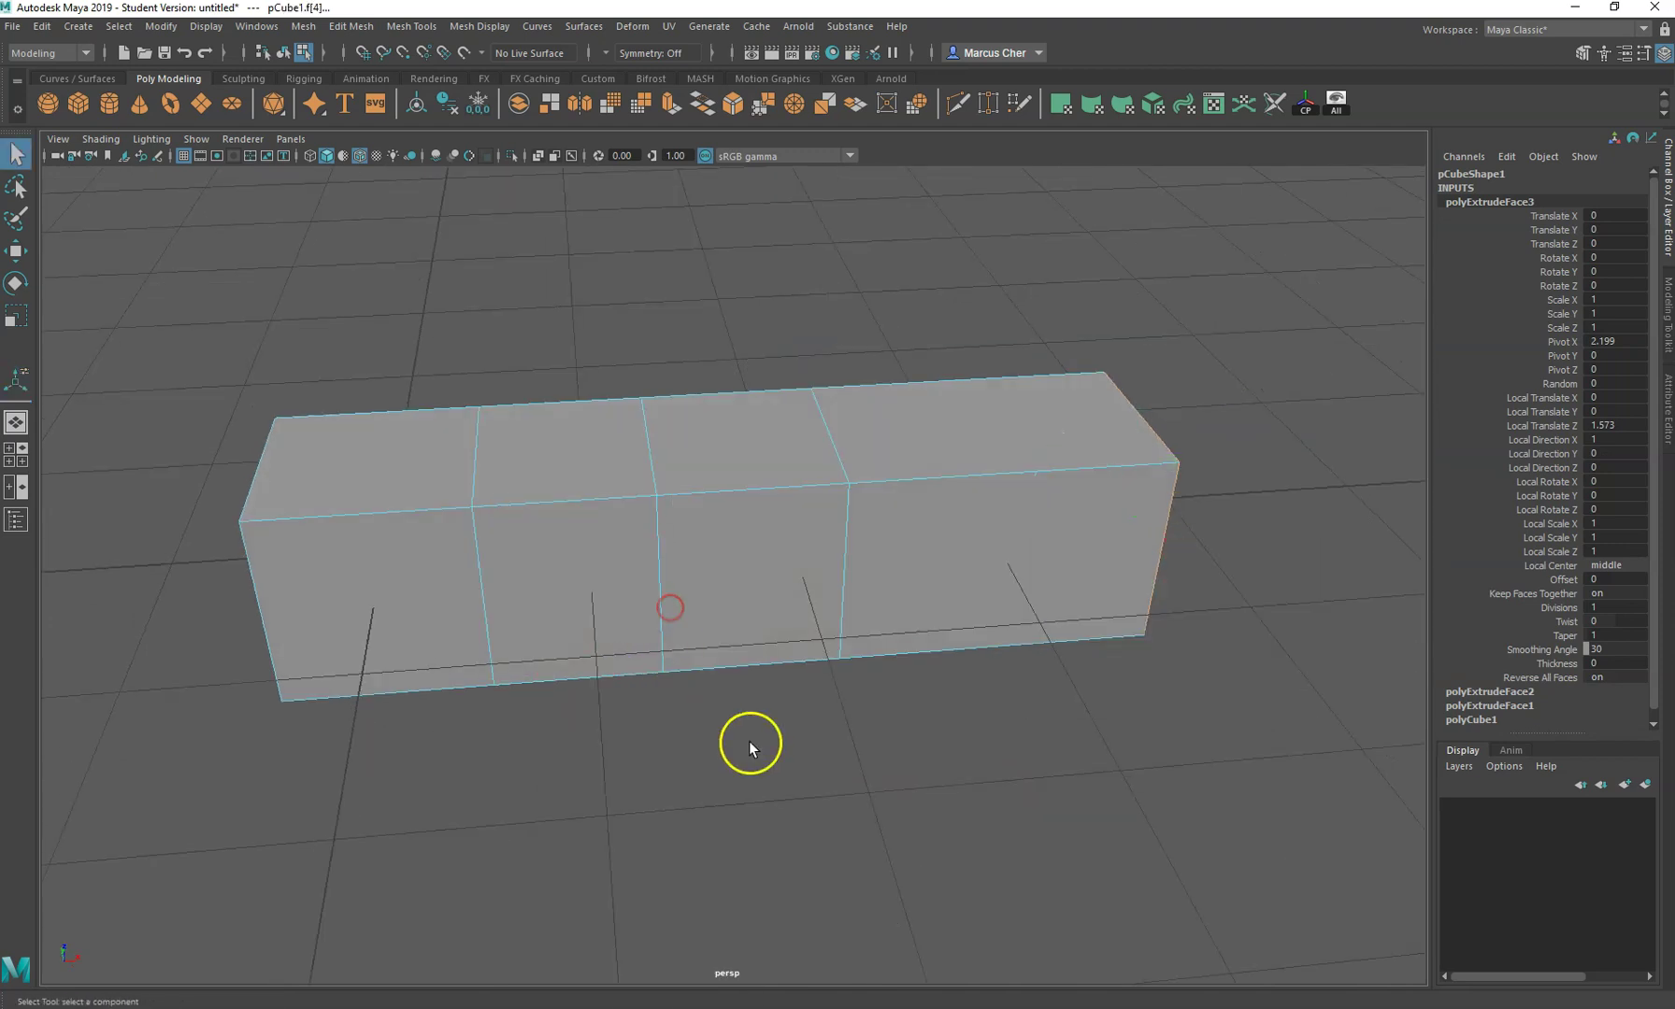
- Select the box's middle faces from the front view and rotate them to tilt the box
alt+drag(749, 741, 633, 439)
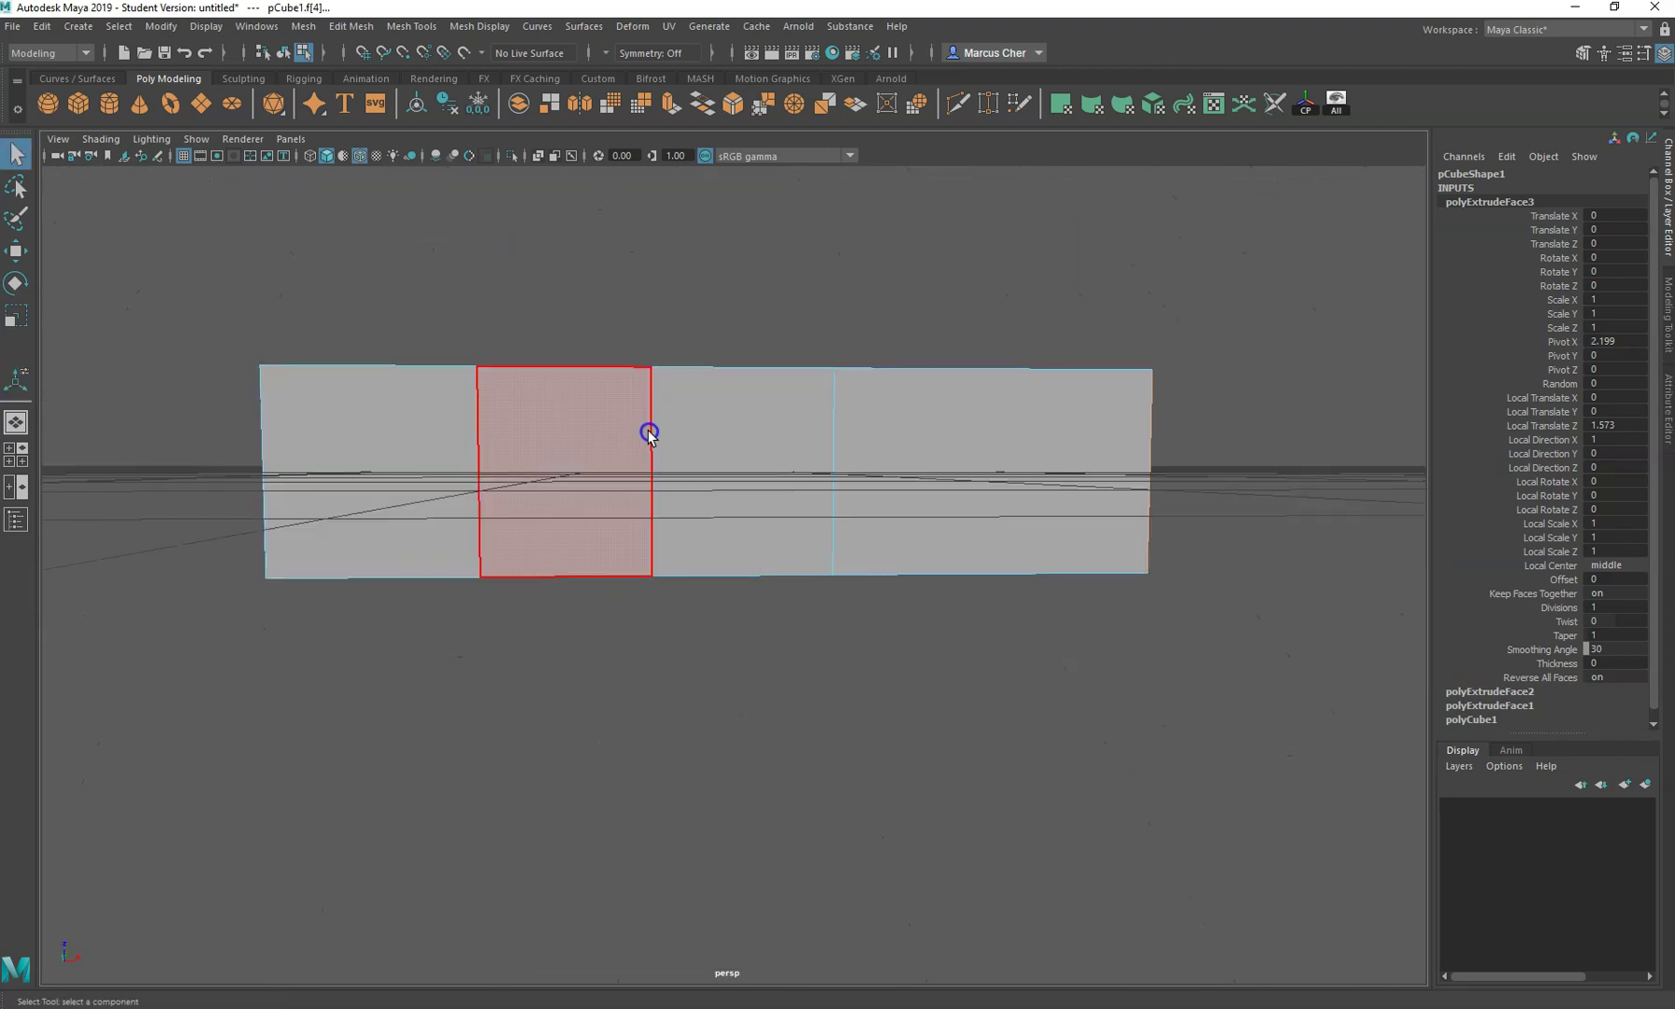
drag(561, 281, 686, 810)
alt+drag(686, 810, 703, 804)
key(w)
key(e)
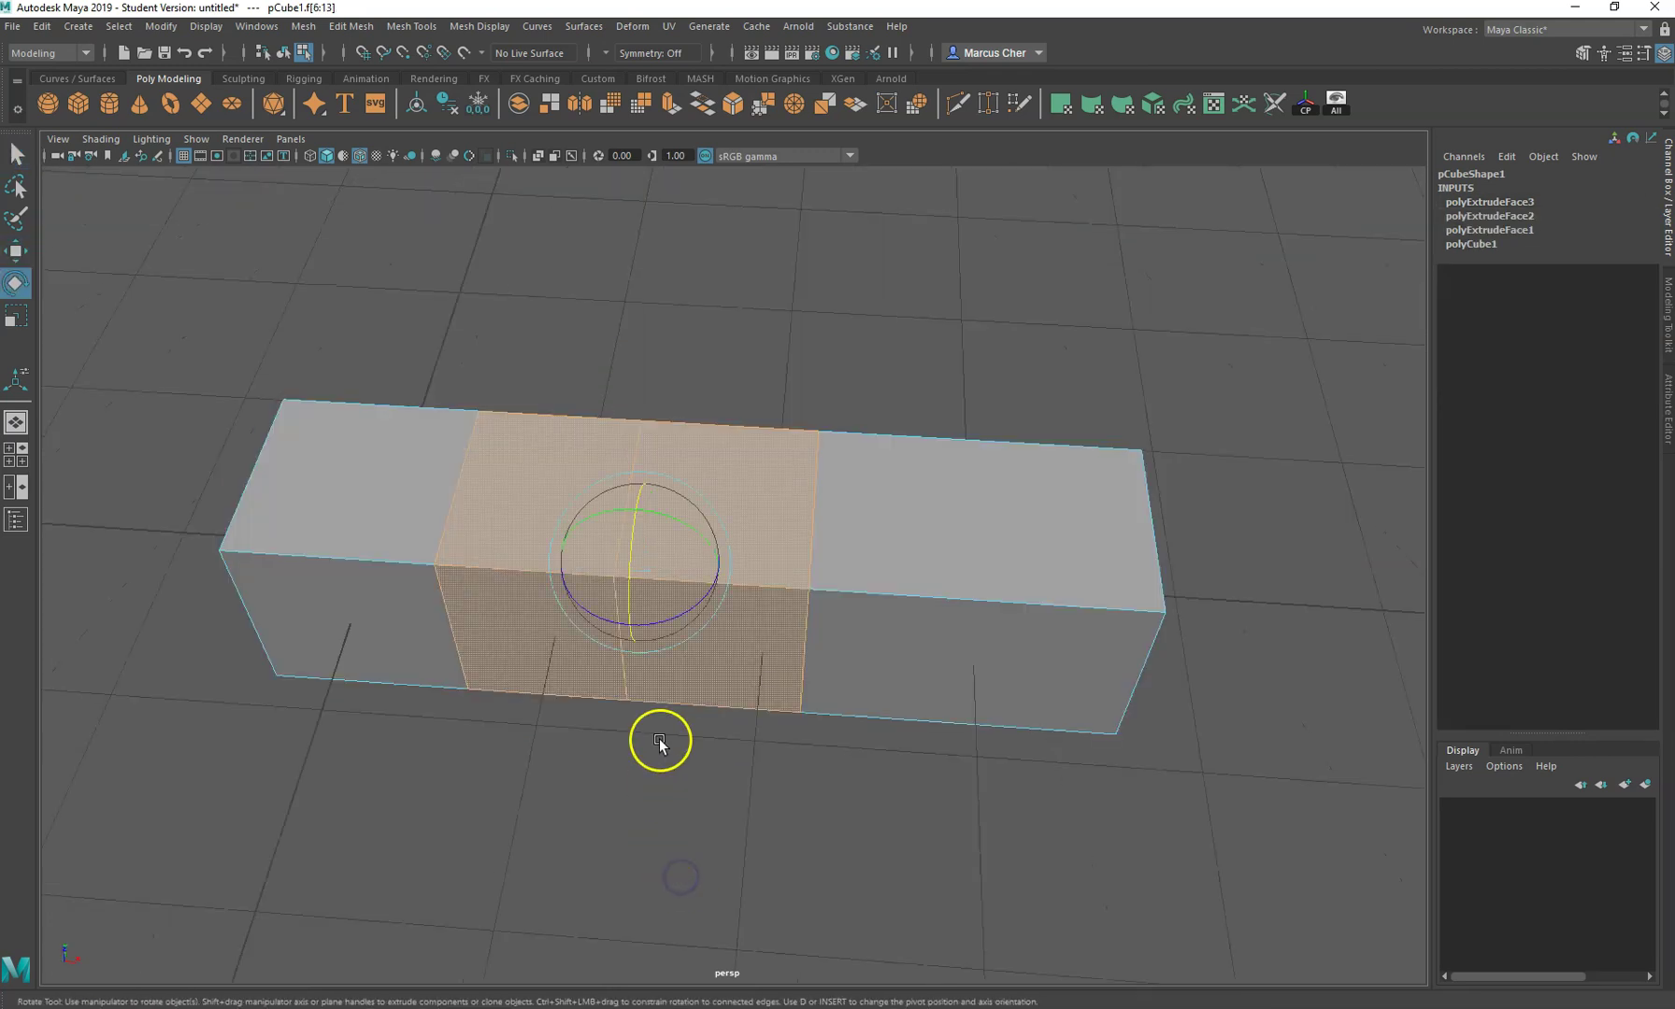
drag(634, 588, 636, 550)
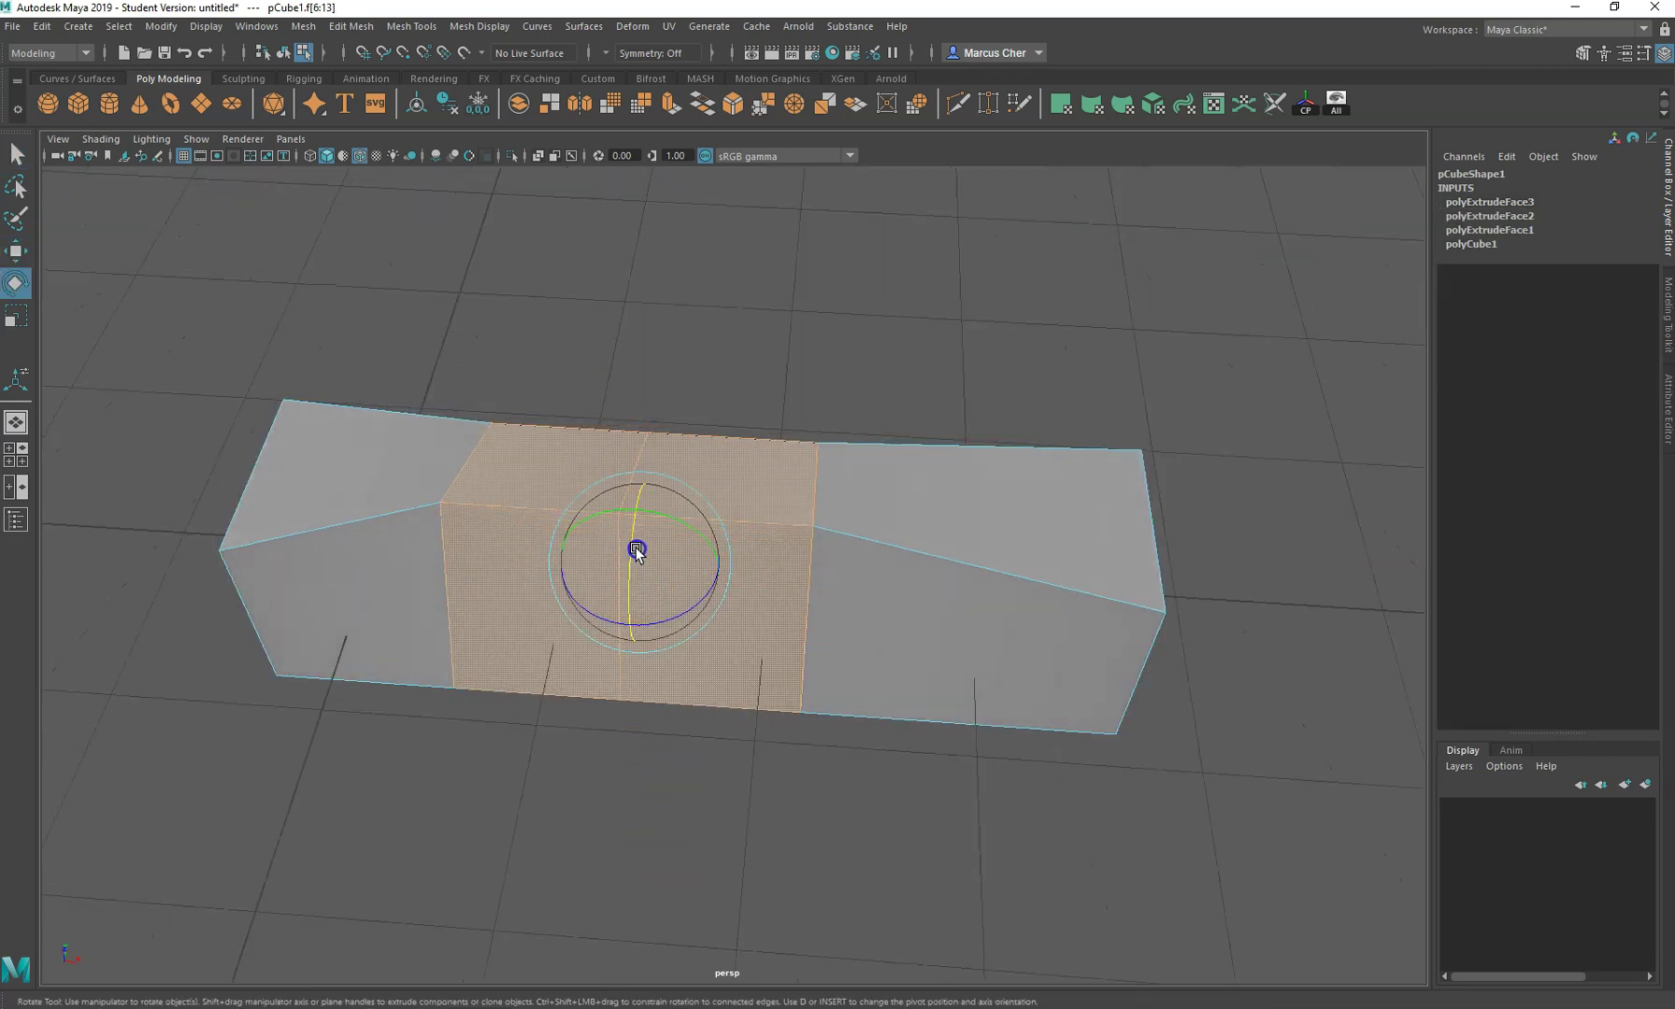
- Select a middle edge and rotate it to twist the box further
click(695, 389)
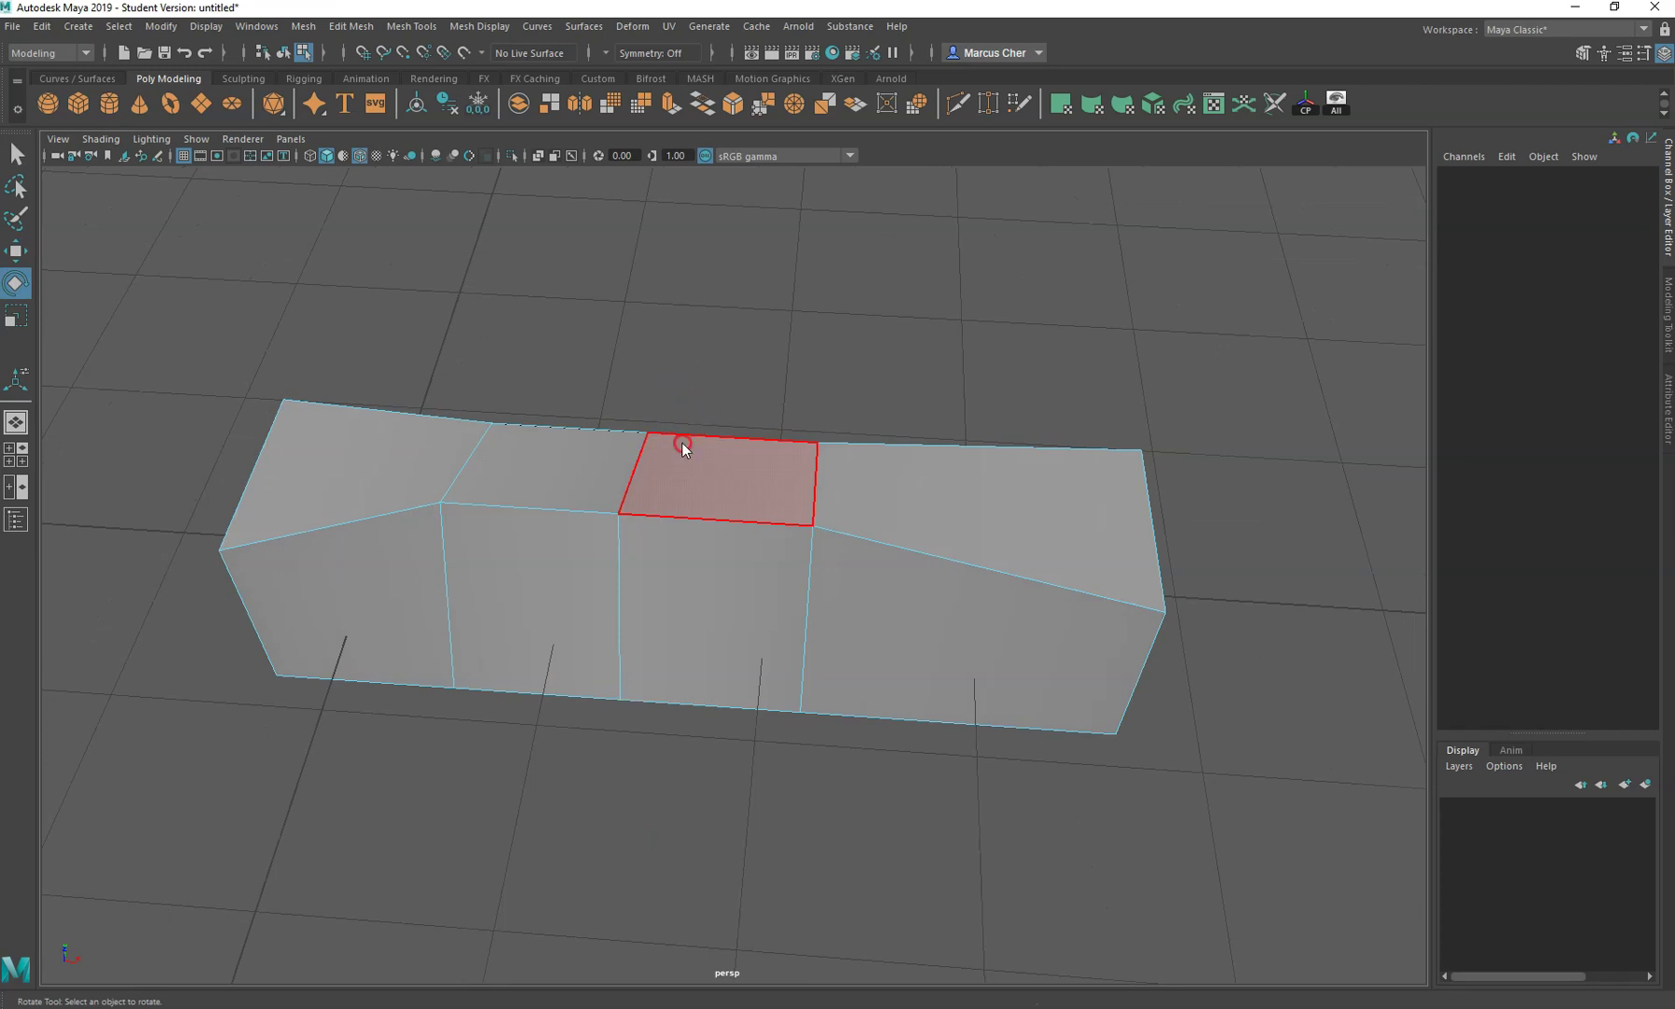
right_drag(683, 447, 680, 415)
click(632, 477)
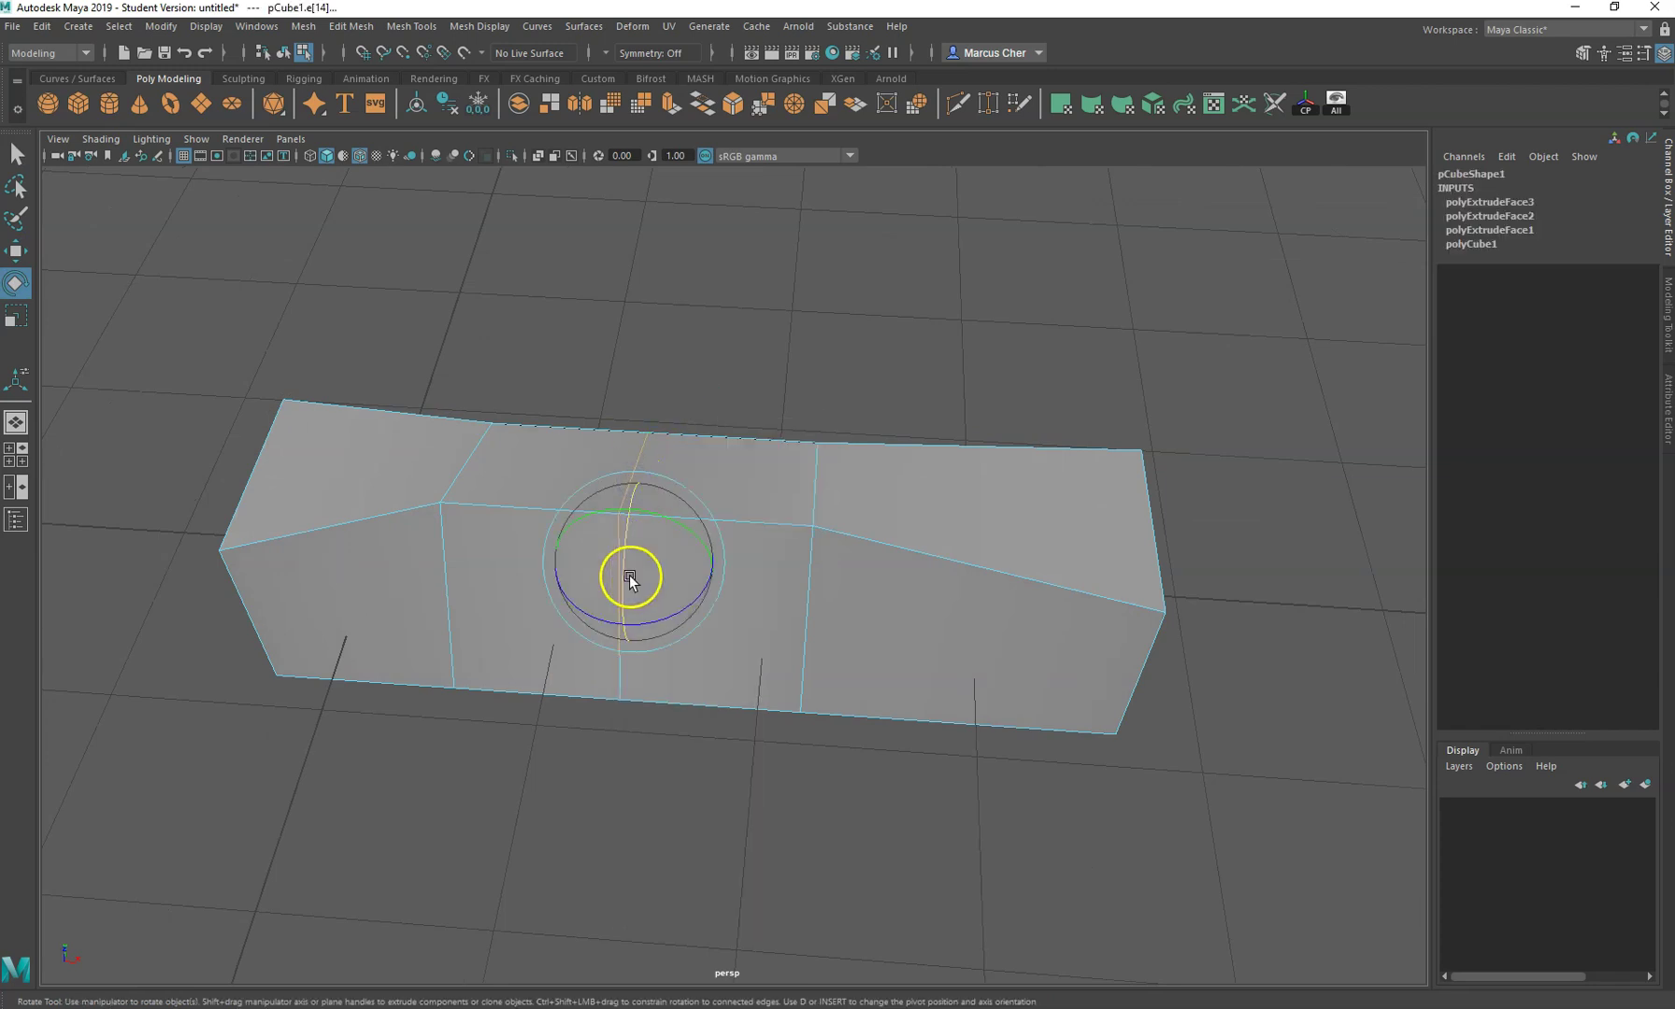
drag(629, 575, 633, 540)
alt+drag(784, 446, 920, 430)
right_drag(916, 431, 1203, 298)
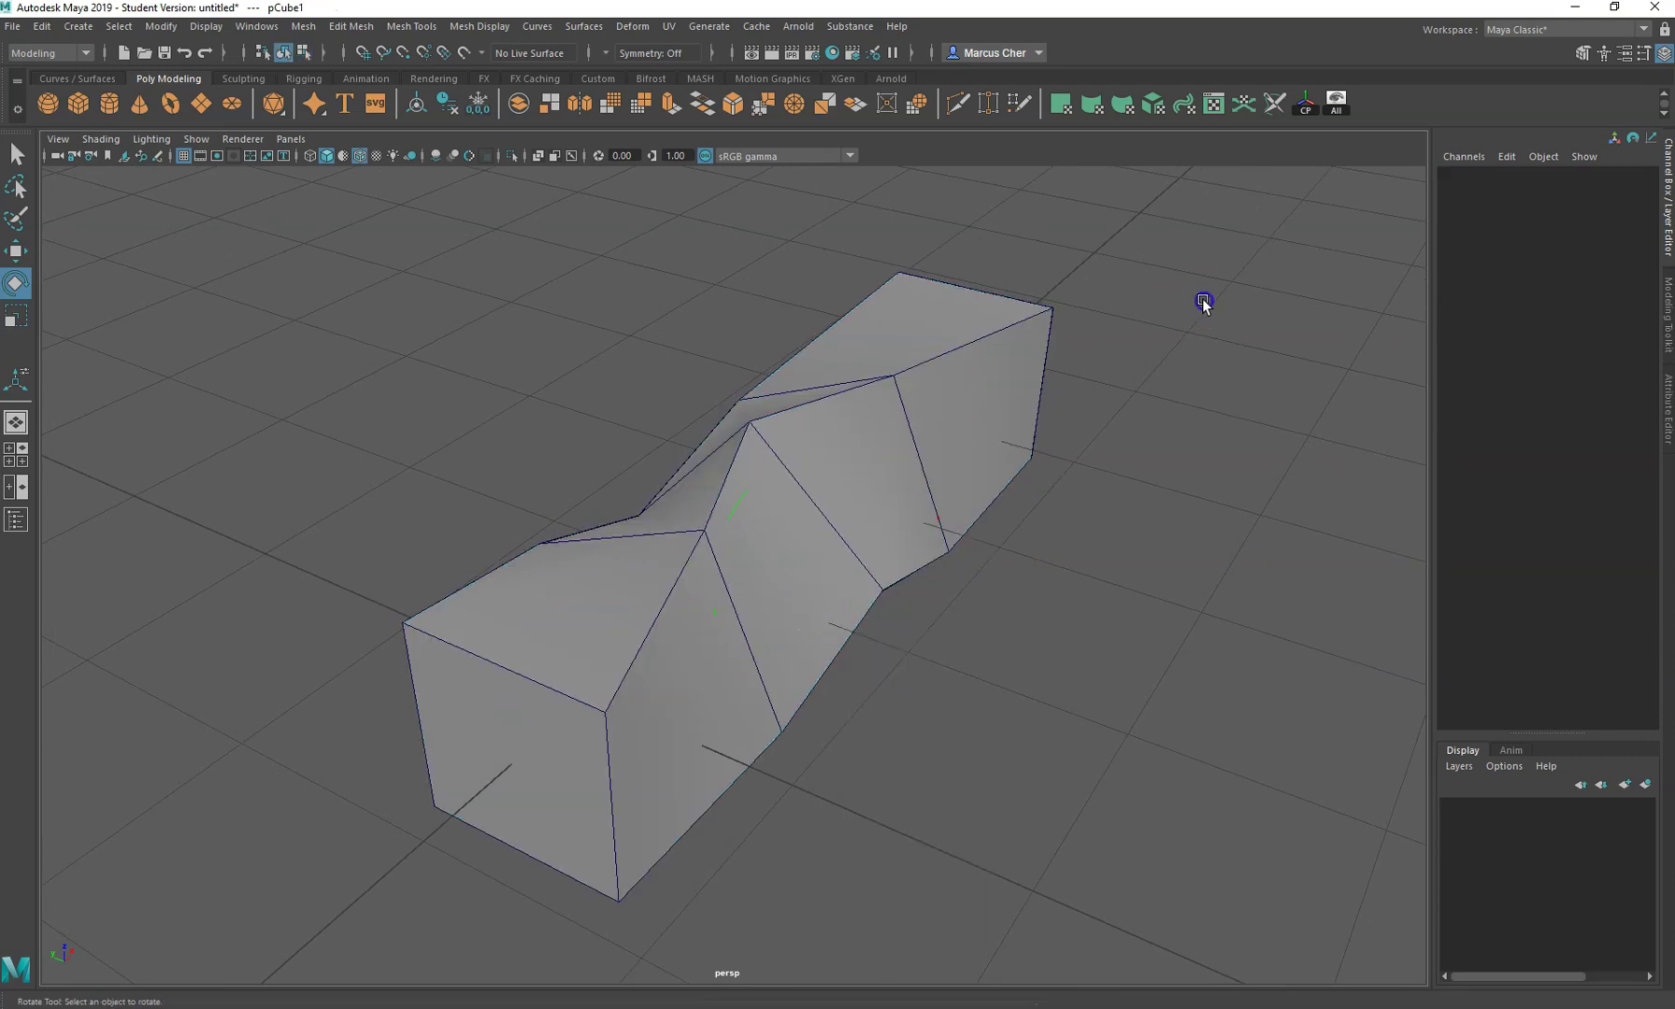
click(890, 470)
key(3)
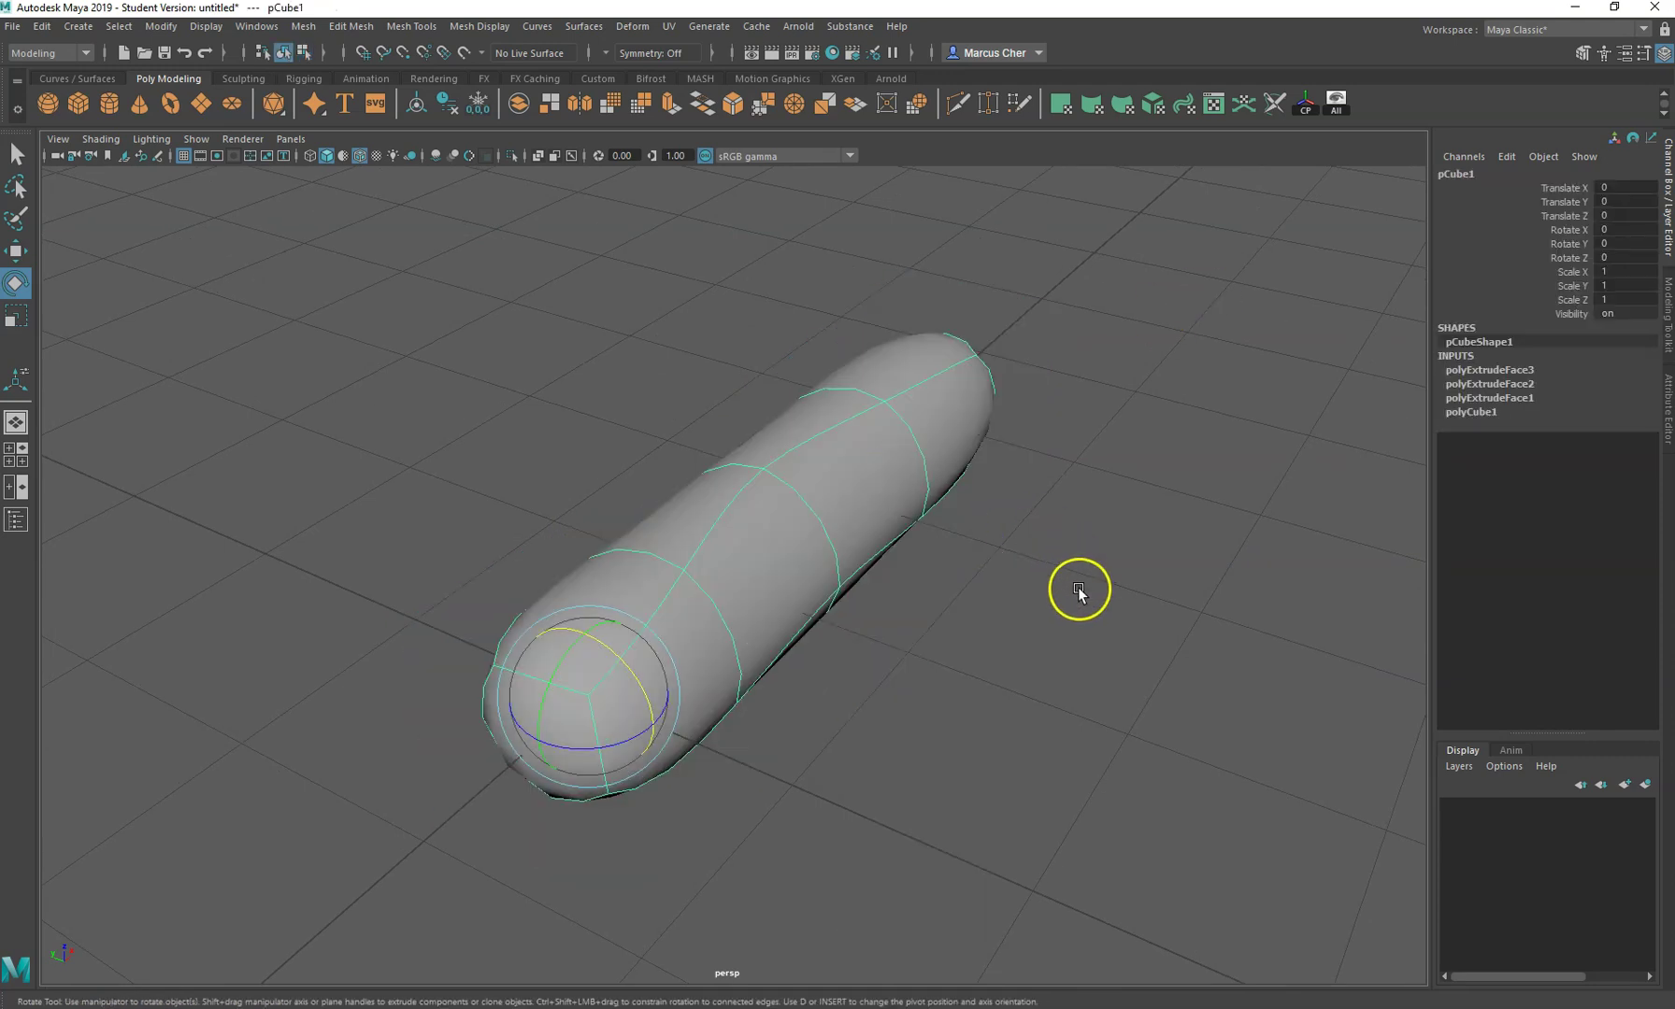
key(1)
alt+drag(1078, 590, 1184, 596)
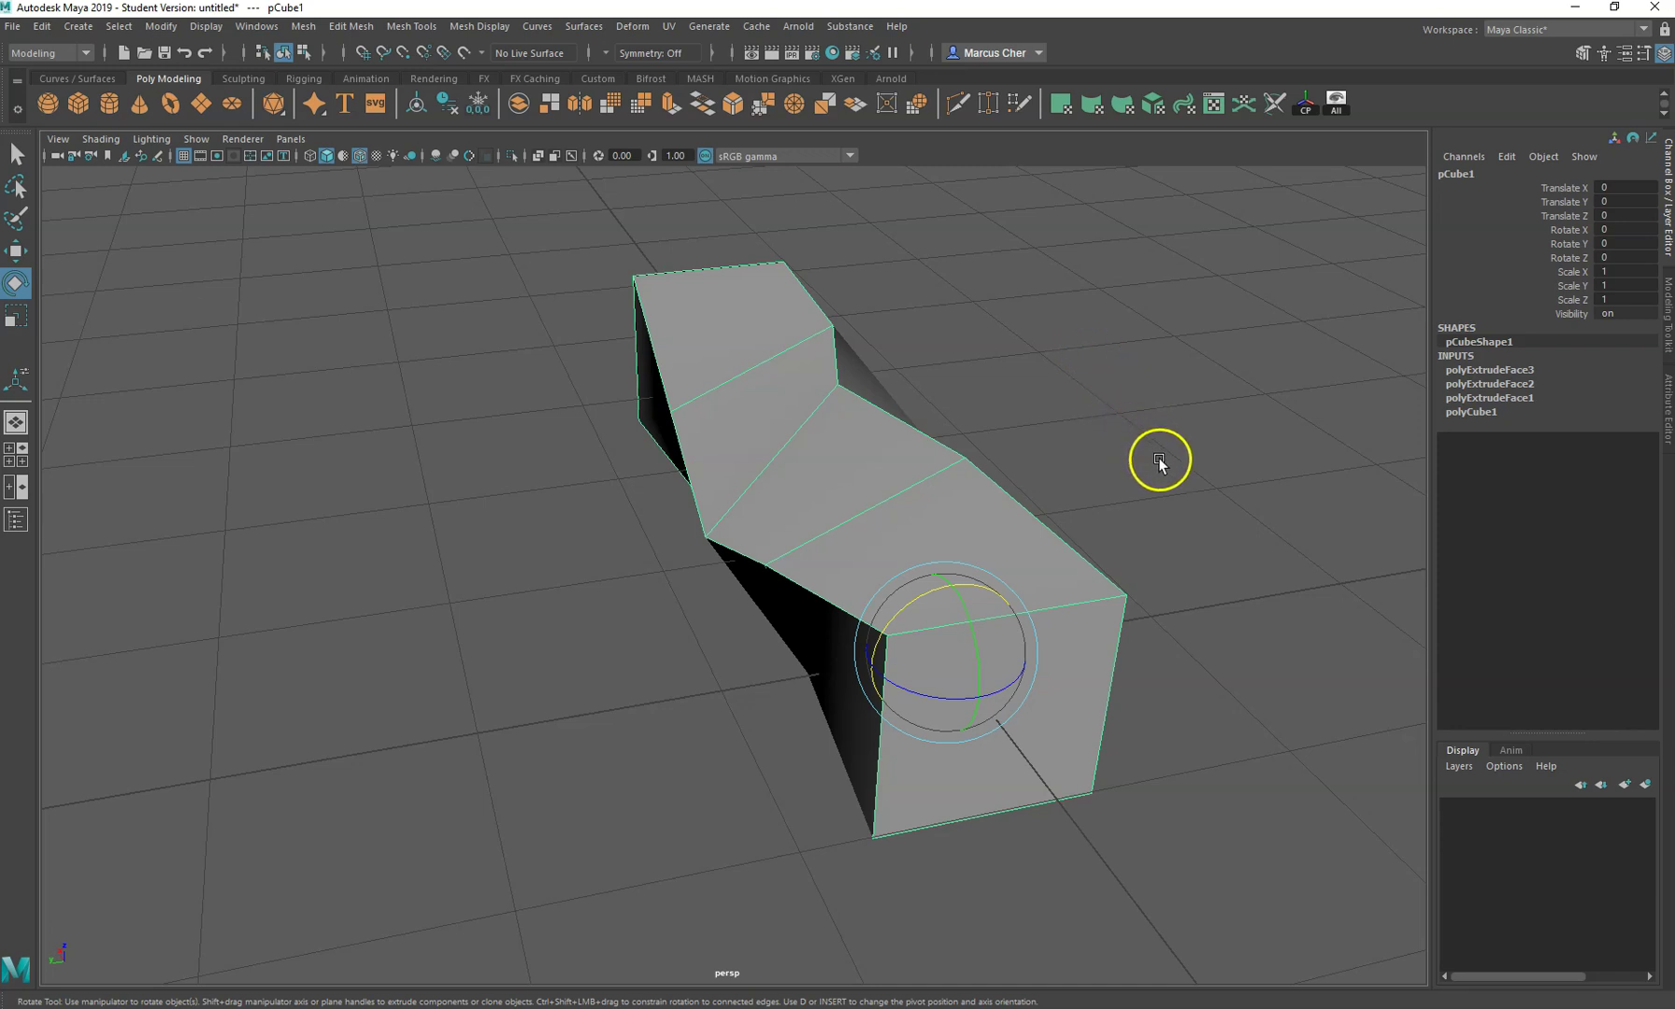
alt+drag(1159, 462, 839, 500)
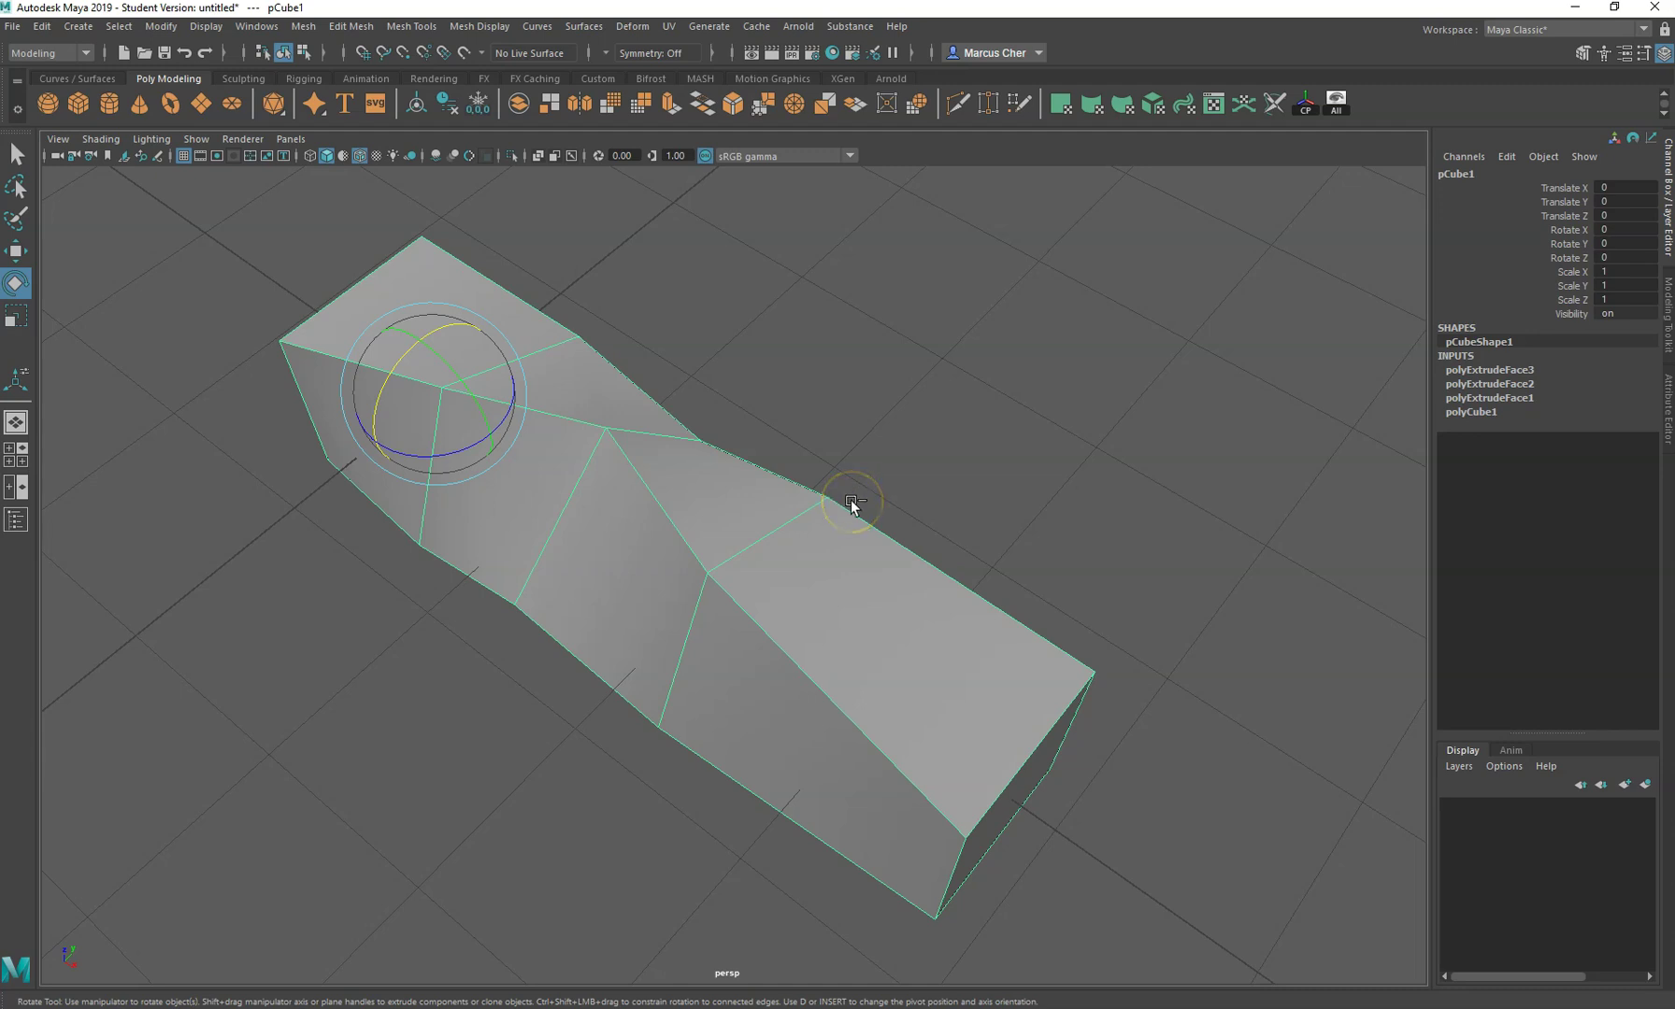
alt+drag(851, 505, 837, 579)
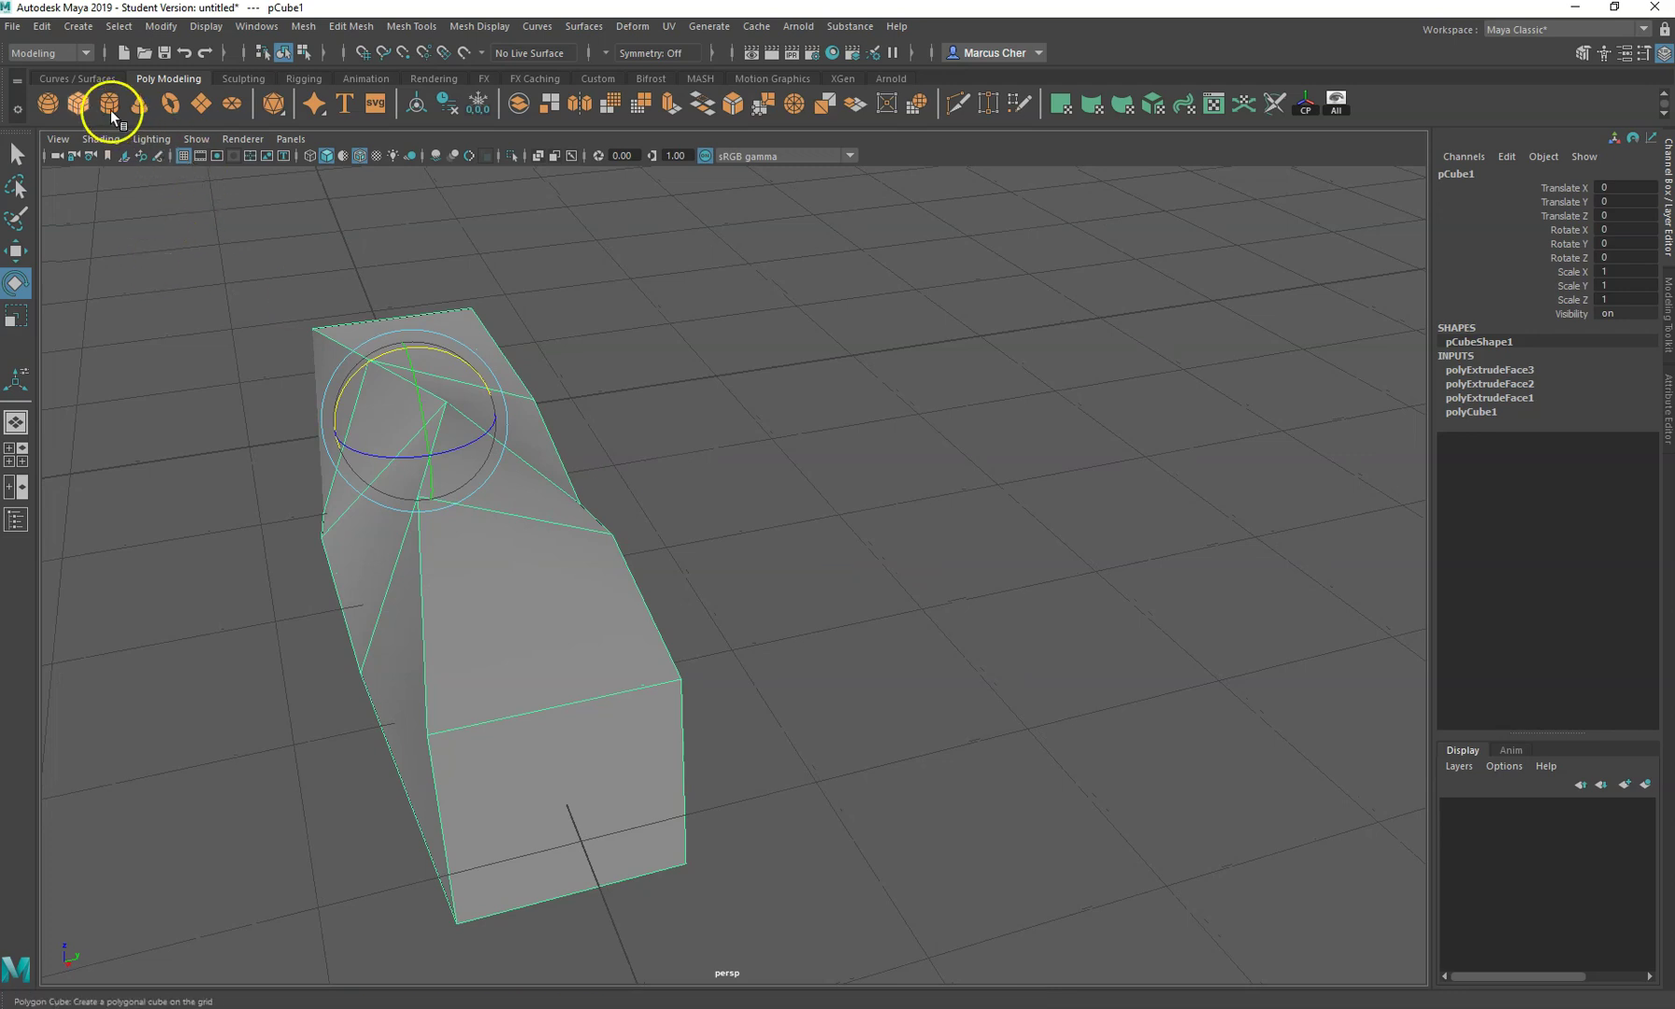
- Add a second polygon cube and raise it to Translate Y 3.334
click(78, 103)
key(w)
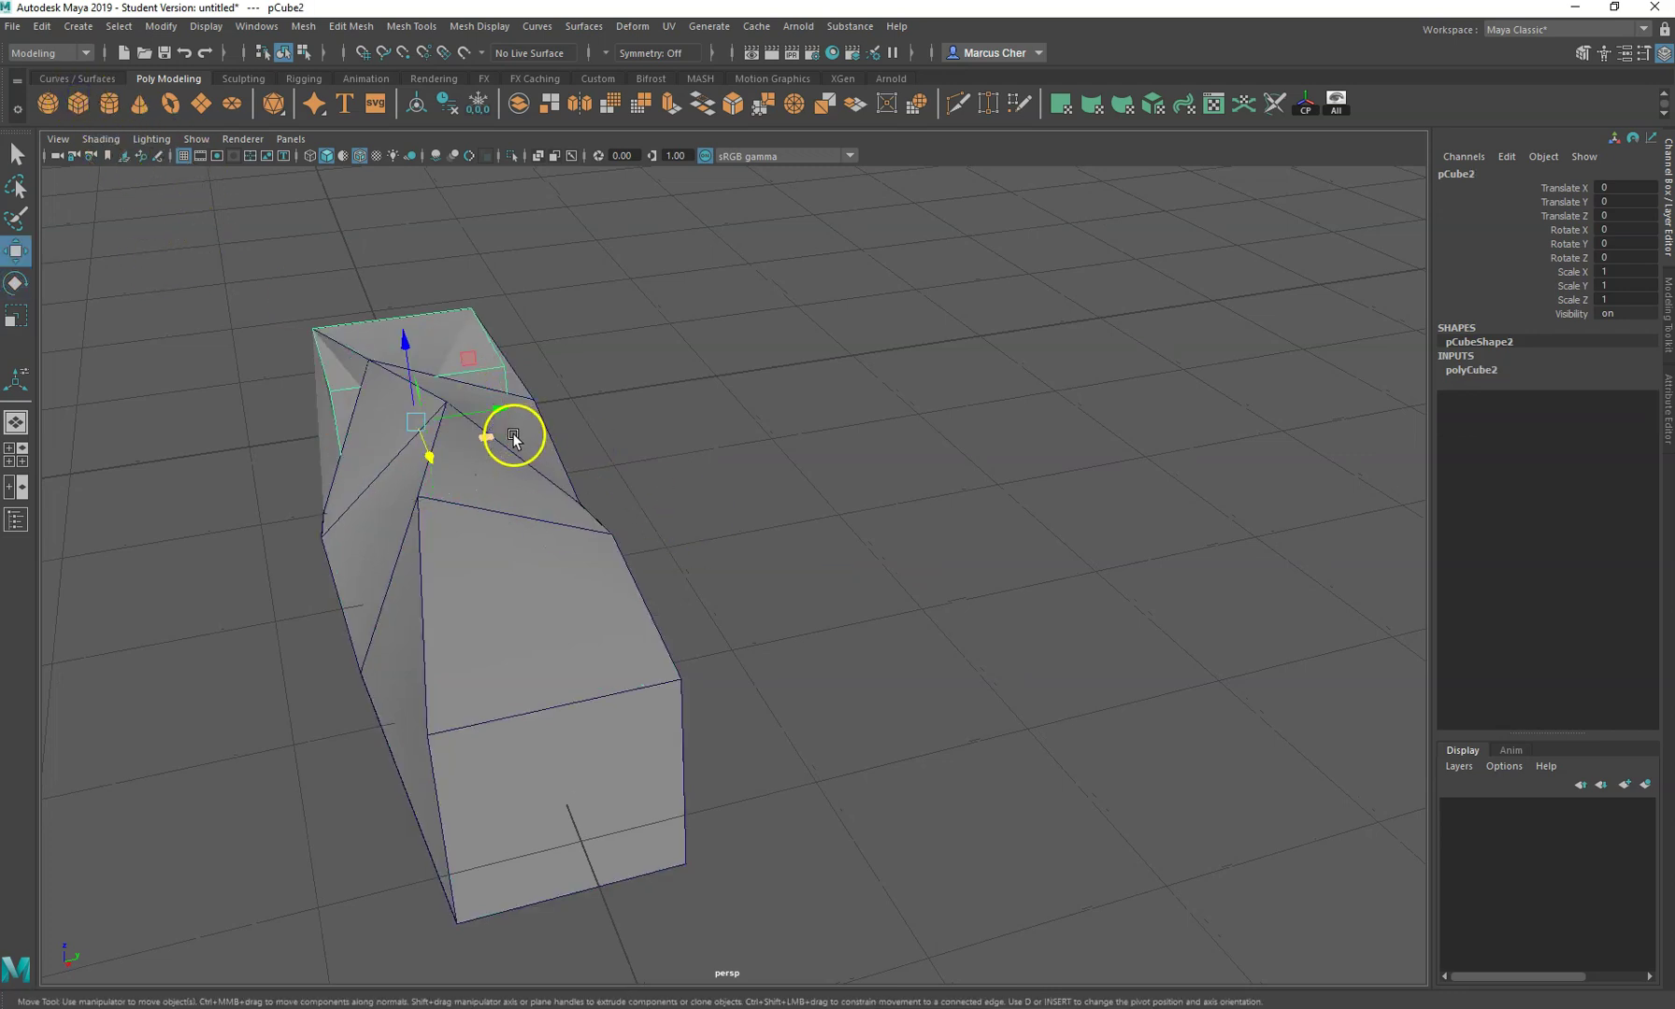
drag(512, 433, 972, 355)
alt+right_drag(972, 598, 989, 617)
alt+drag(989, 617, 801, 578)
scroll(1025, 635, up, 3)
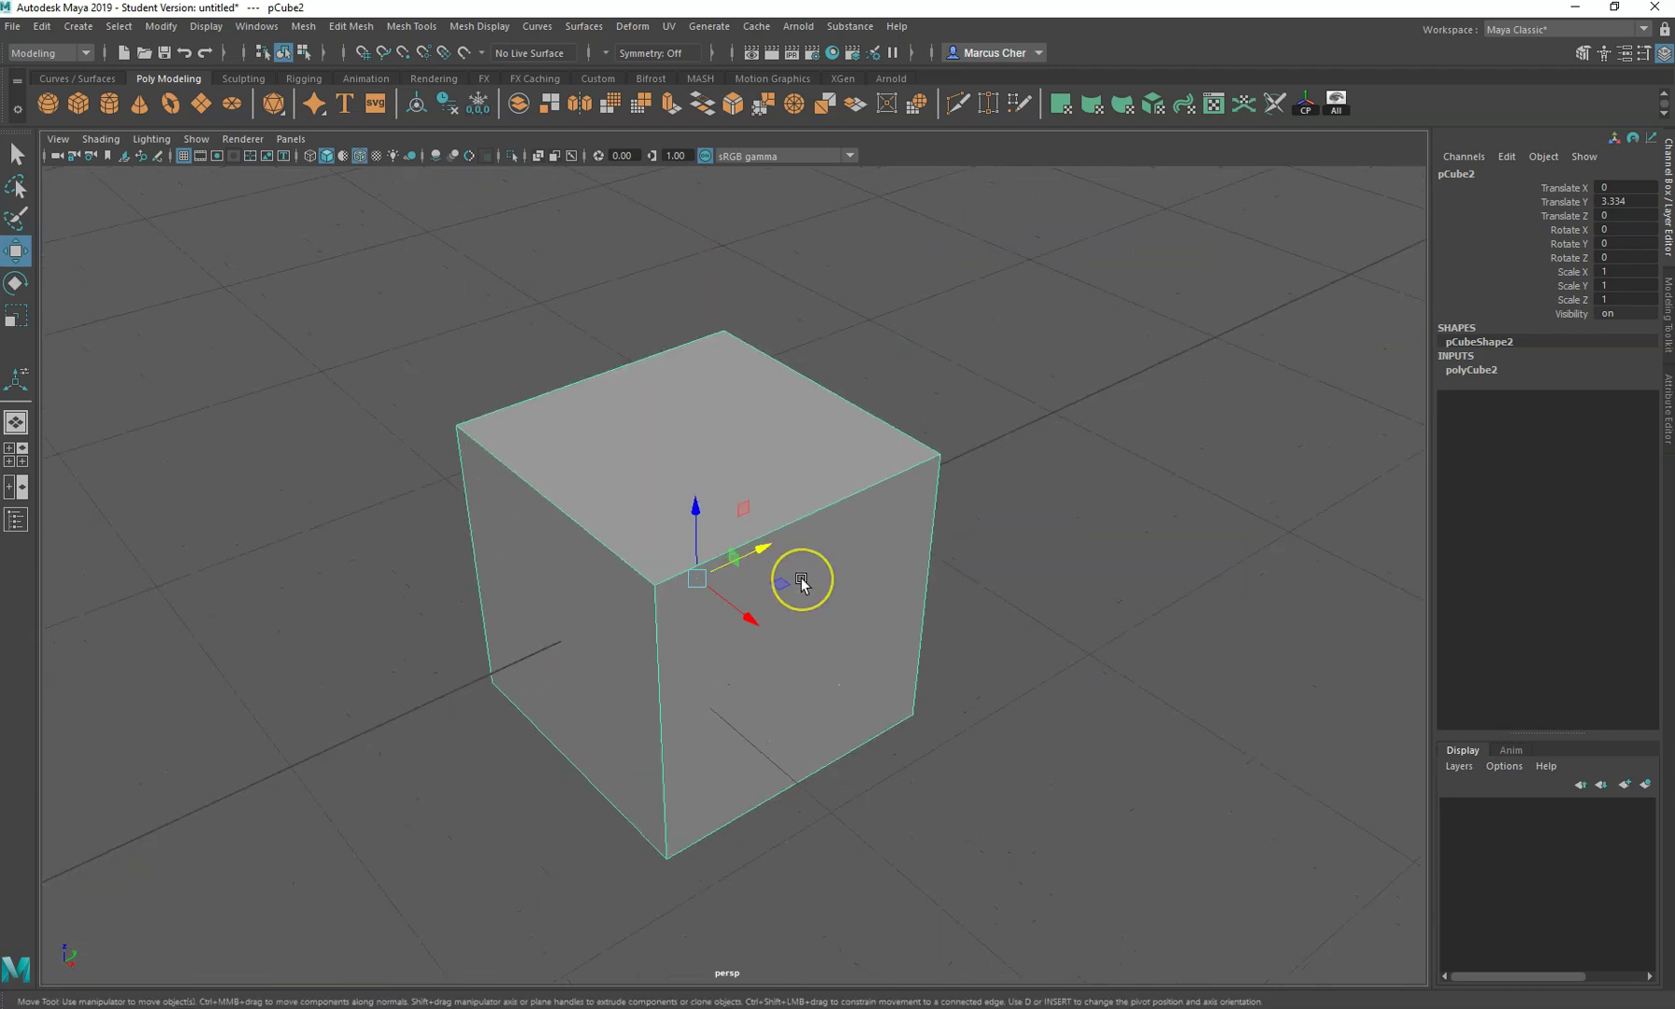
- Toggle the new cube's smooth preview on and off, then show the Modeling Toolkit panel
key(3)
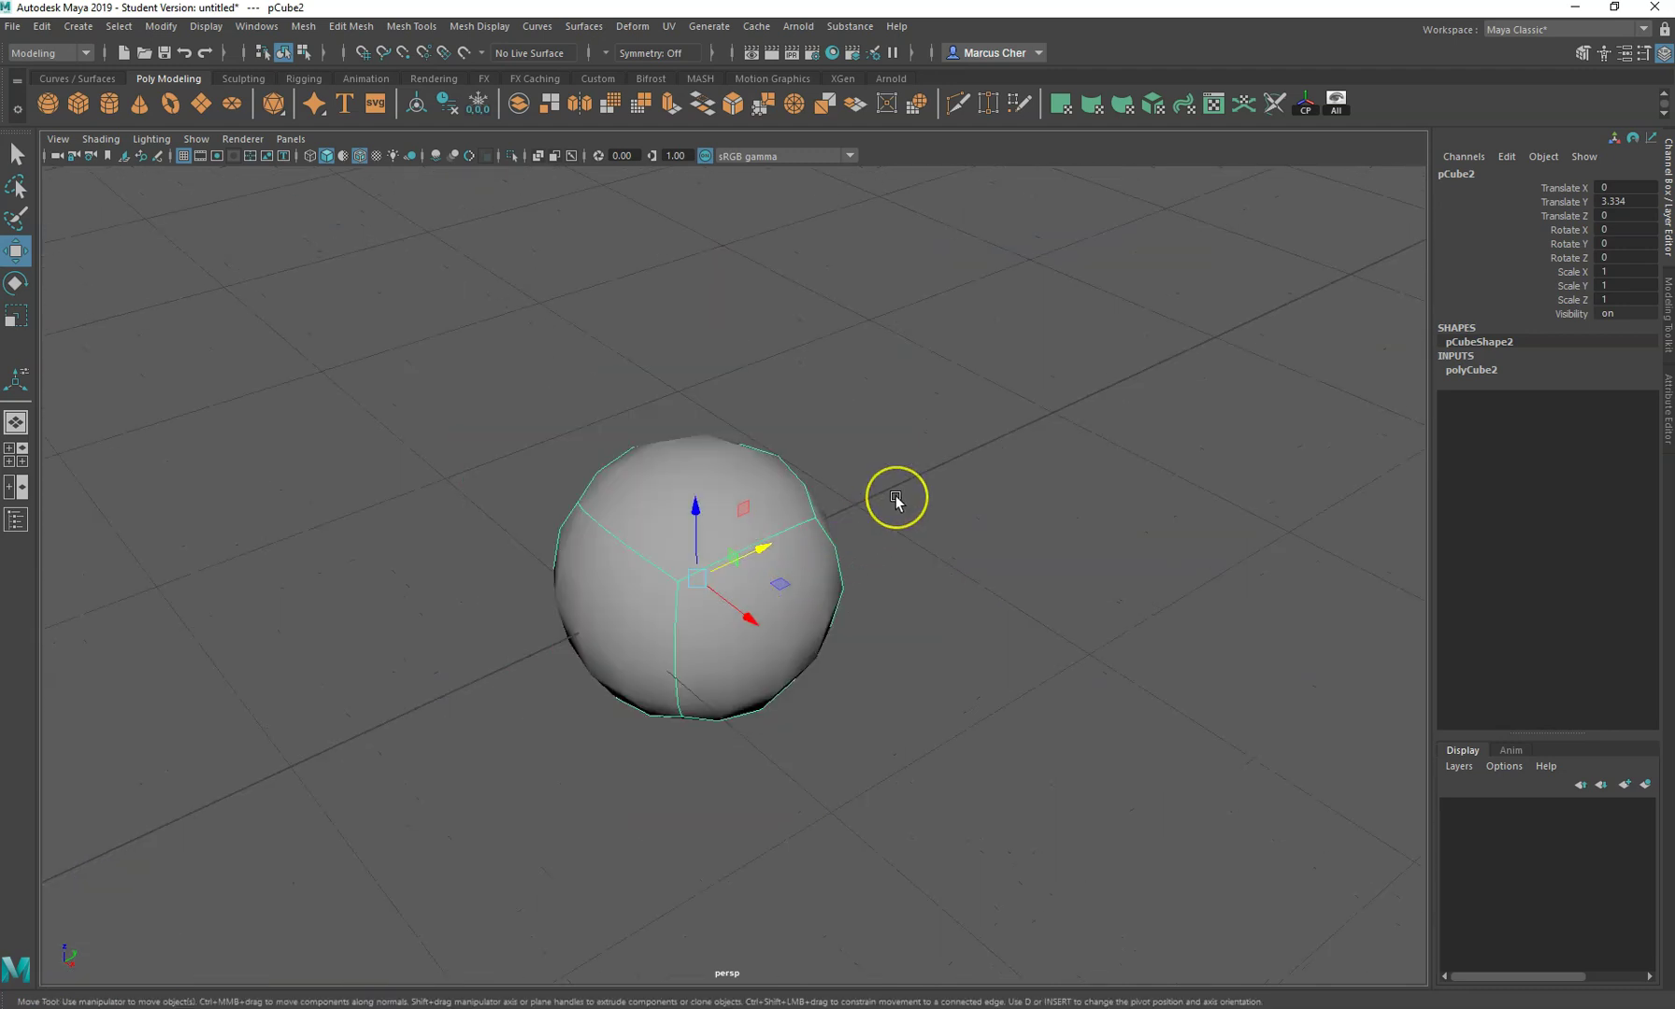
key(1)
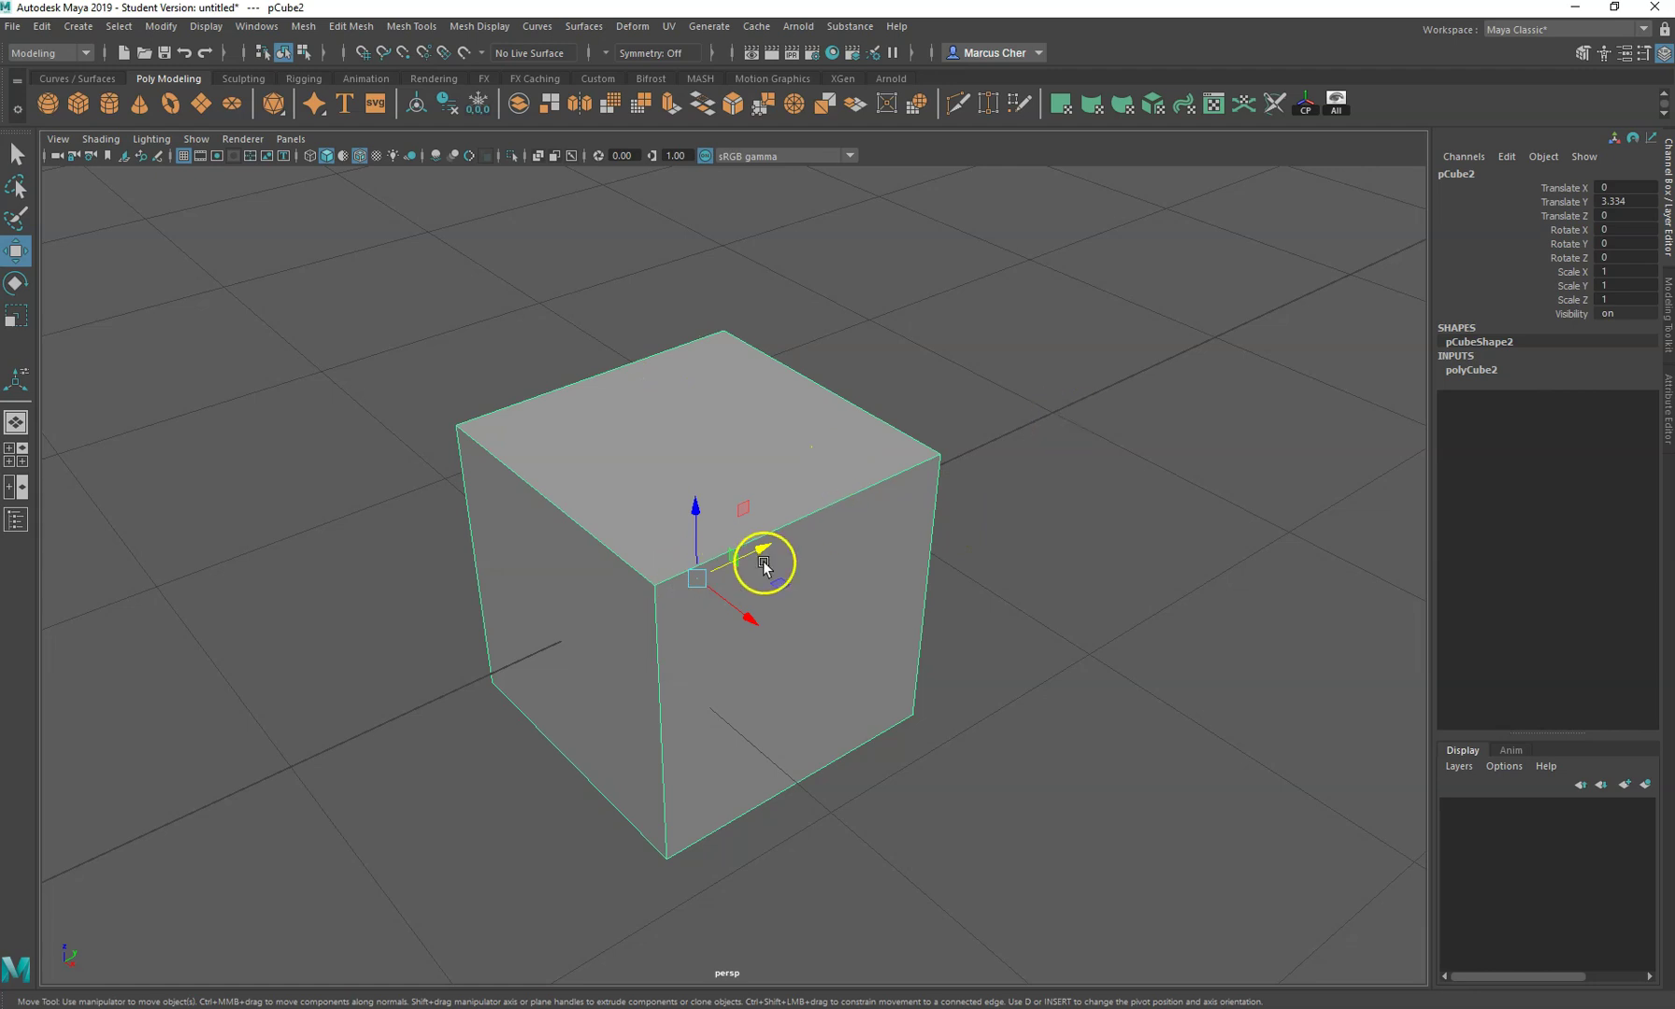
click(1669, 318)
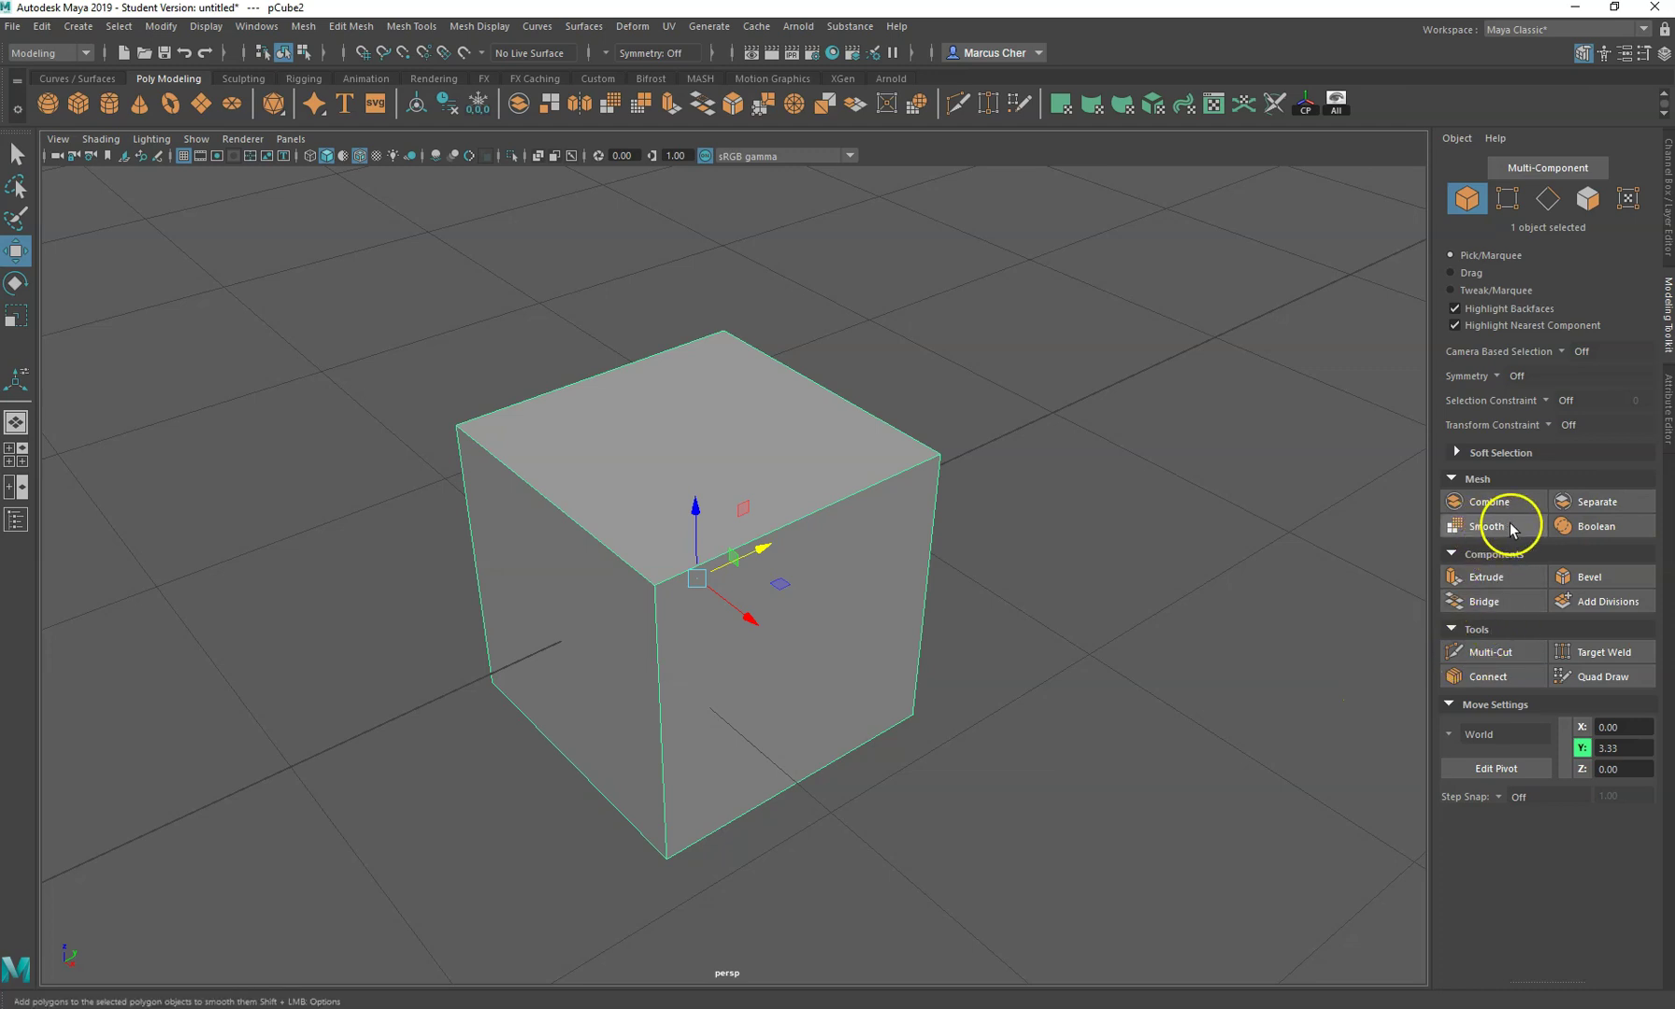
- Bevel the new cube's edges with a 0.05 fraction
click(1563, 577)
click(1221, 585)
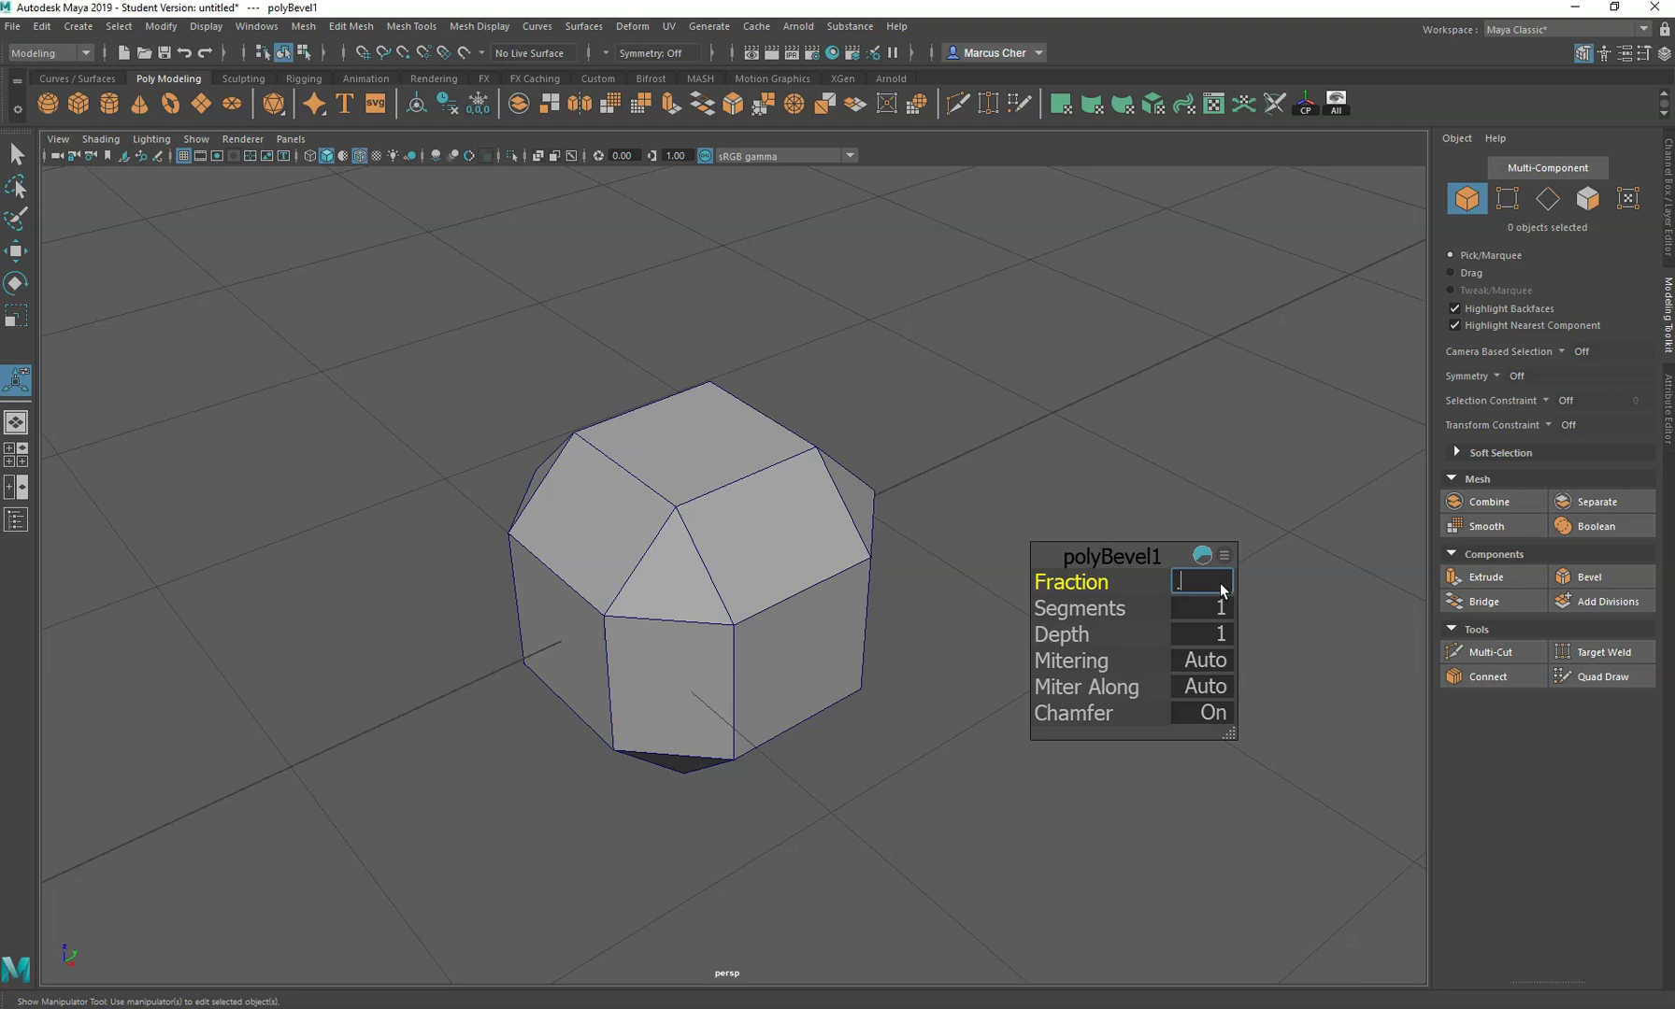
key(Return)
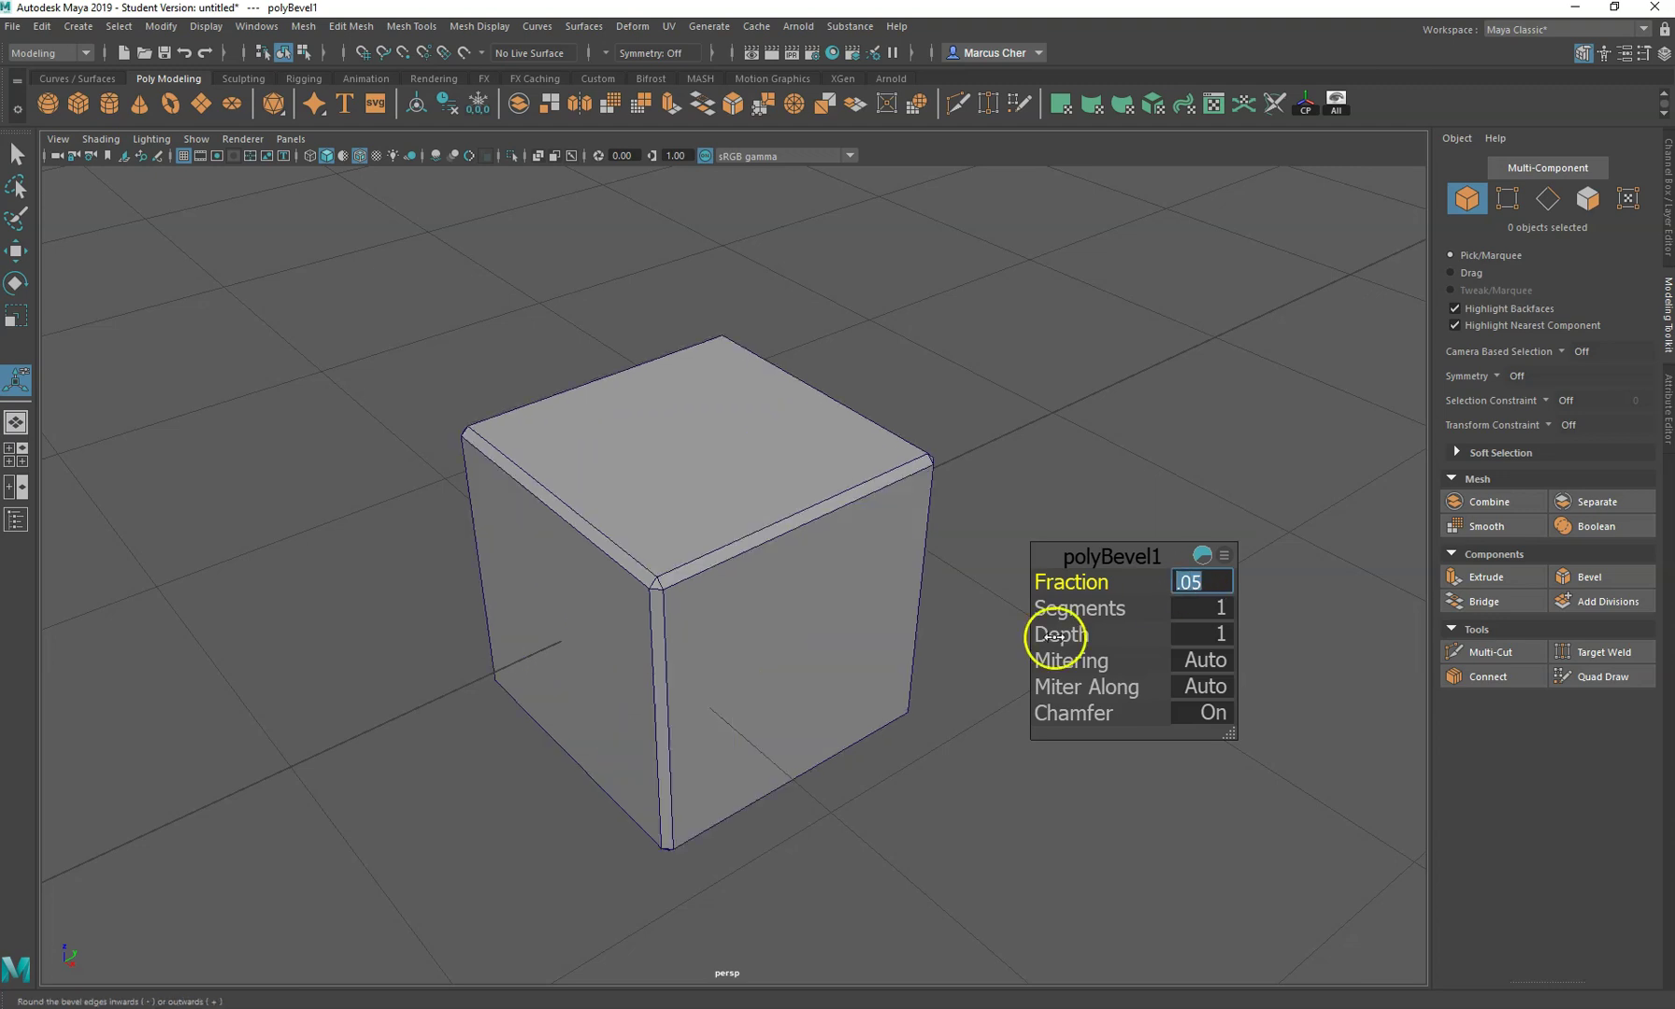
click(1004, 354)
click(644, 587)
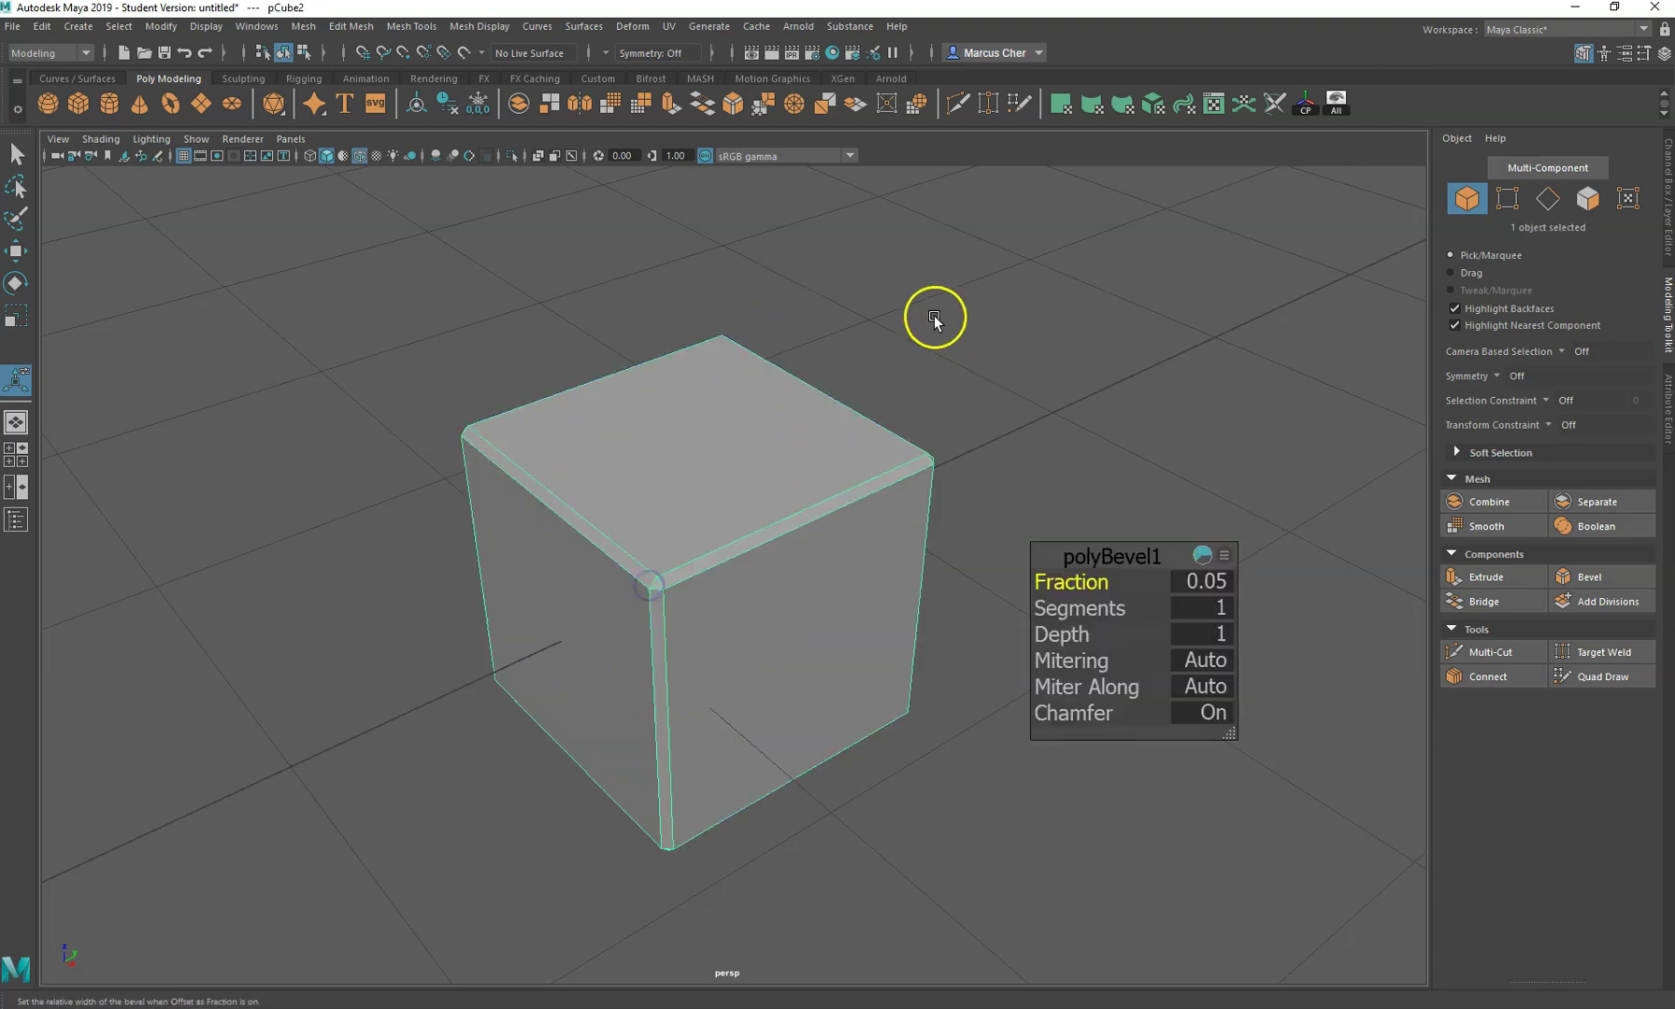
- Show the beveled cube as a smooth mesh and inspect it from above
click(926, 324)
click(815, 434)
key(3)
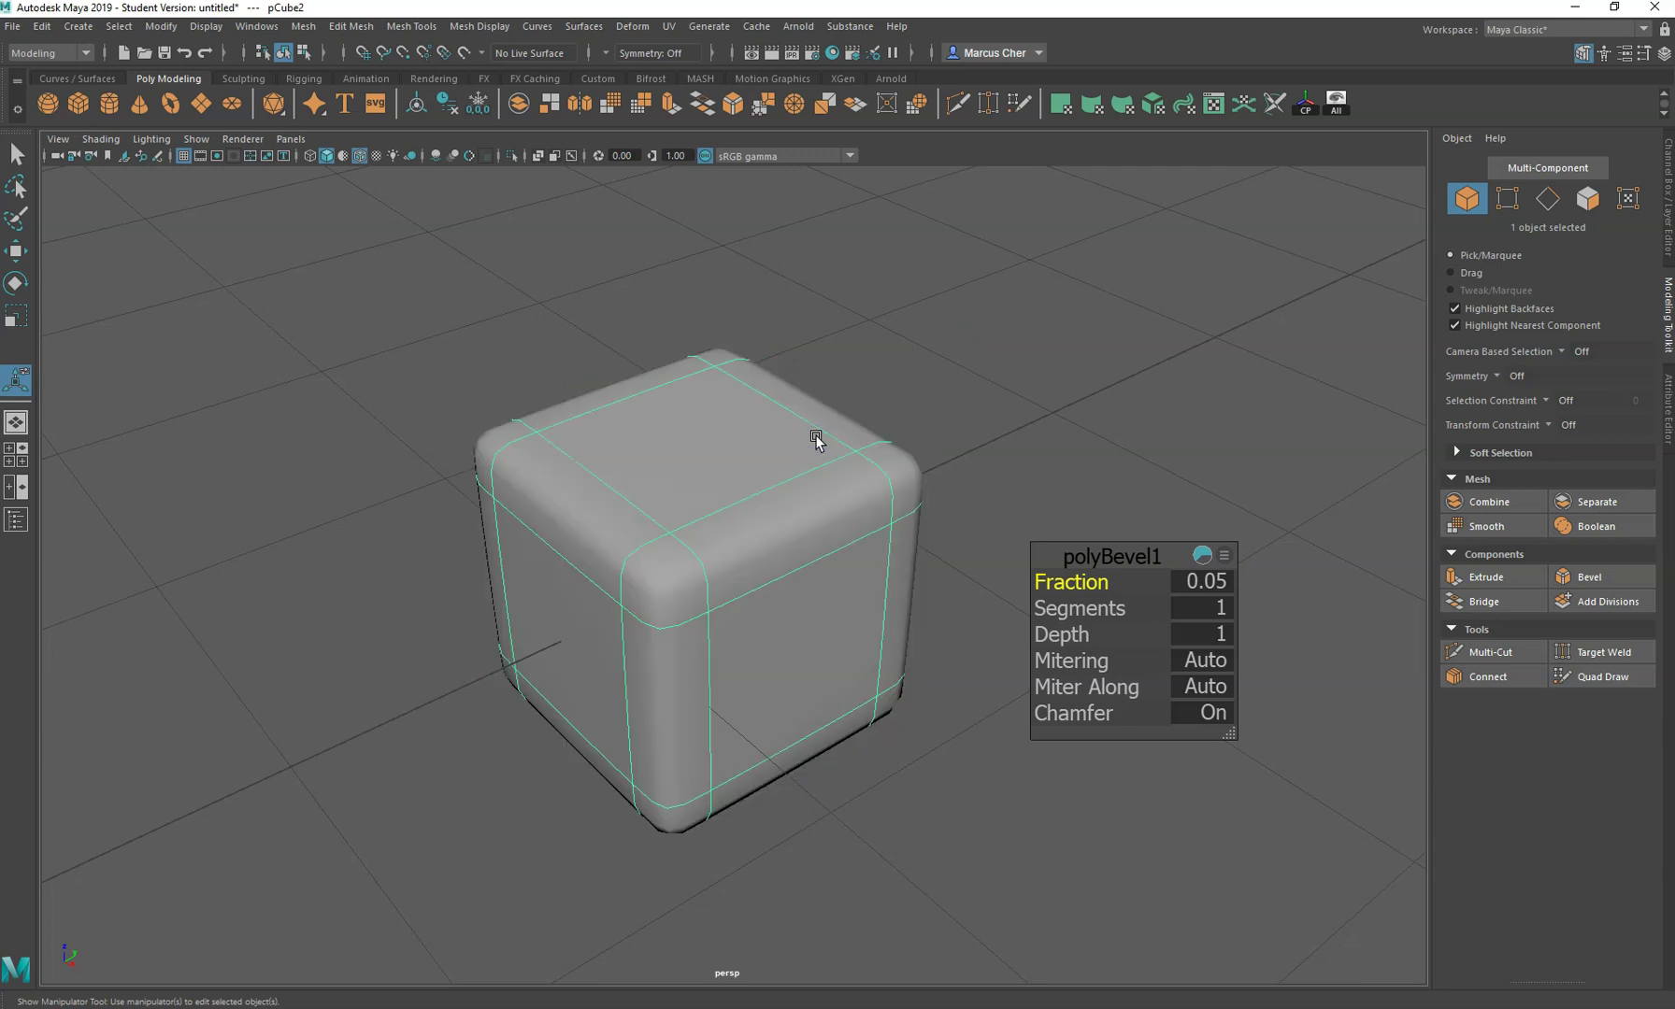
click(1114, 315)
alt+drag(812, 655, 834, 607)
click(834, 605)
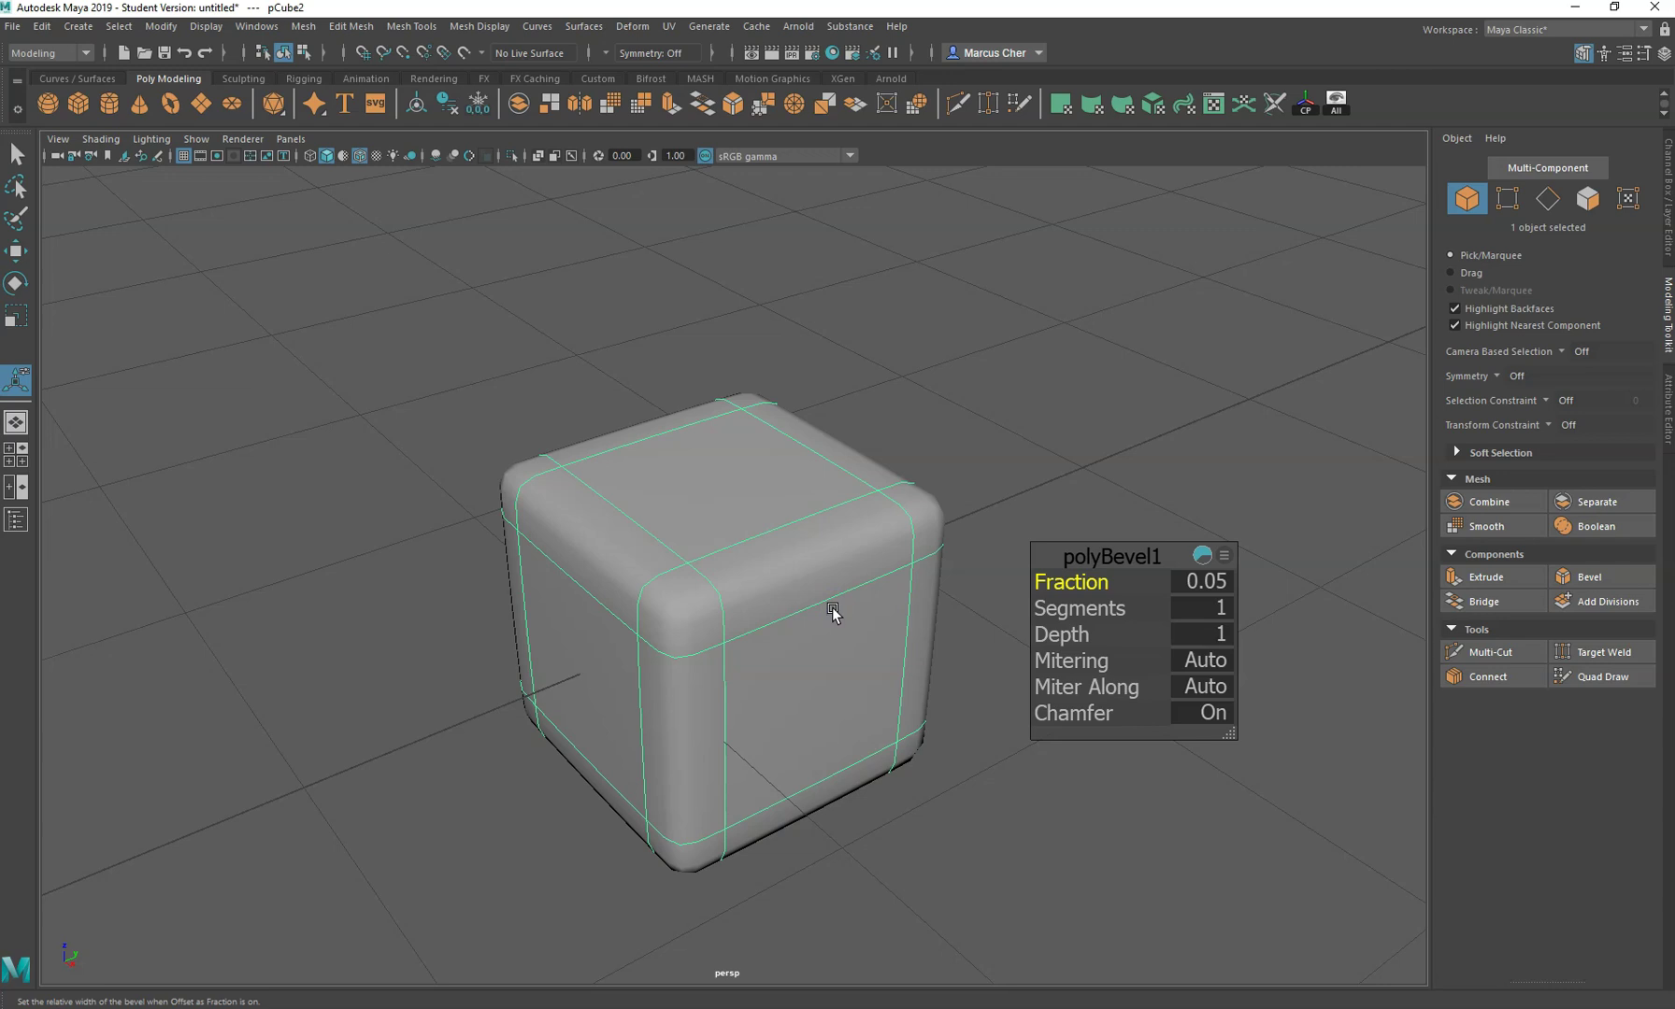
alt+drag(1013, 468, 972, 478)
click(1200, 581)
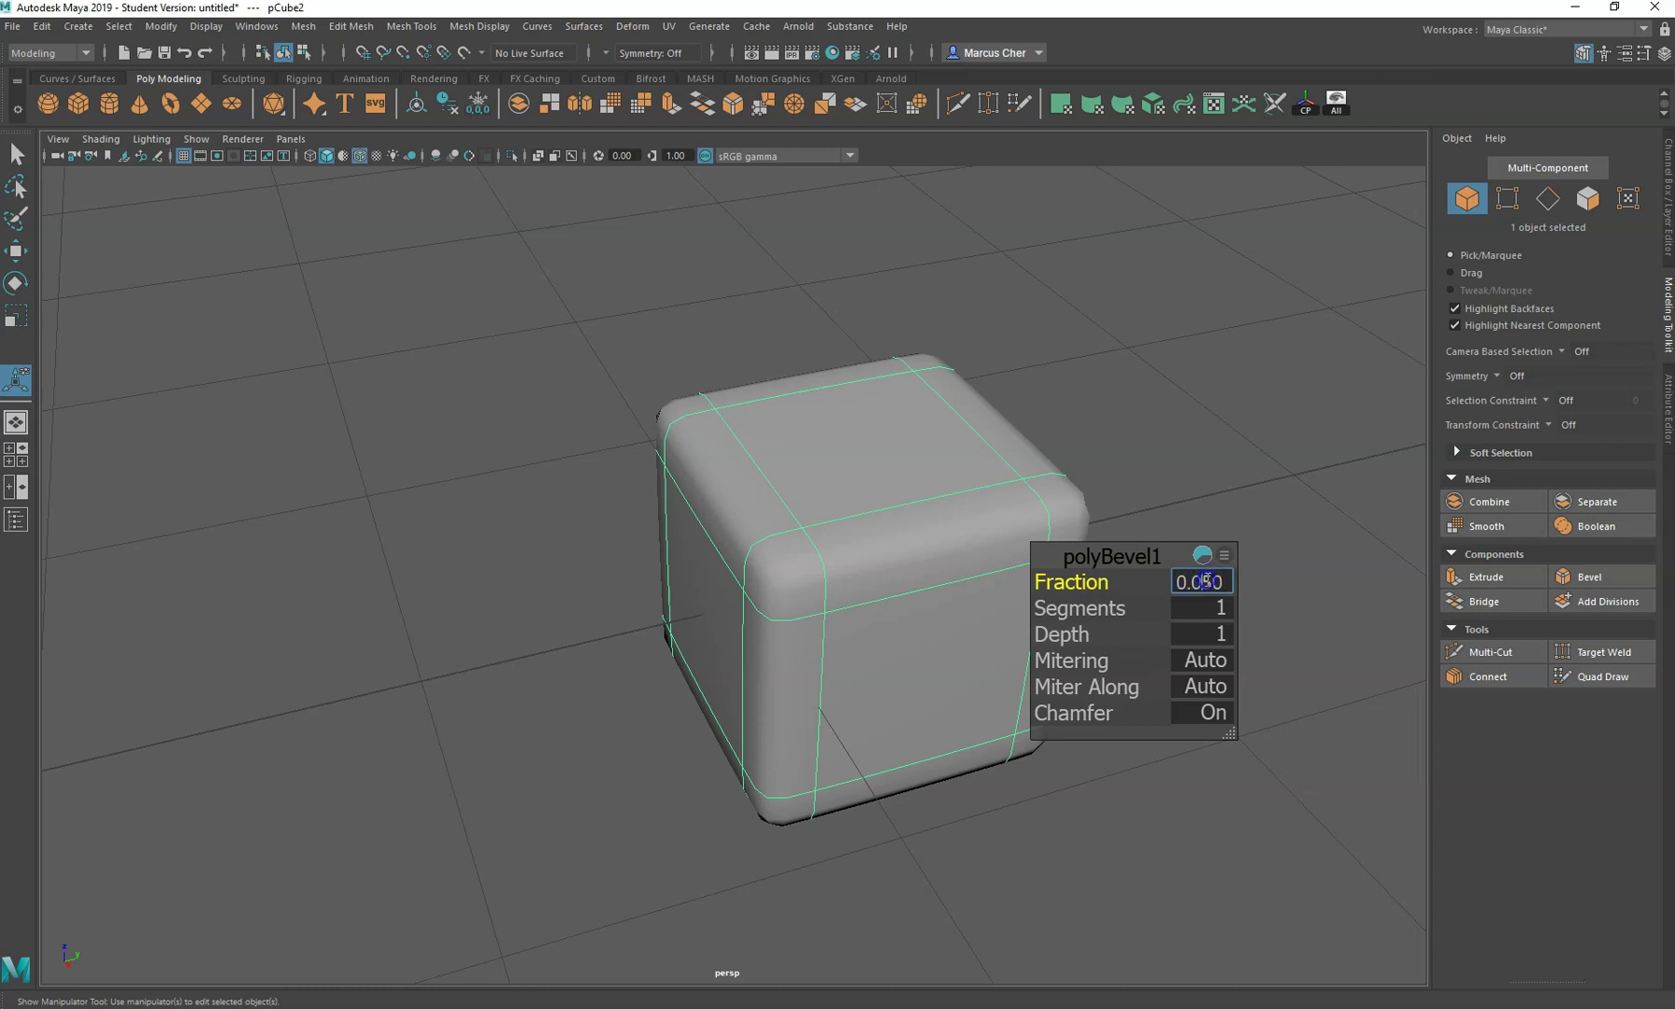
- Reduce the bevel fraction to 0.01 and adjust the segment count
key(Return)
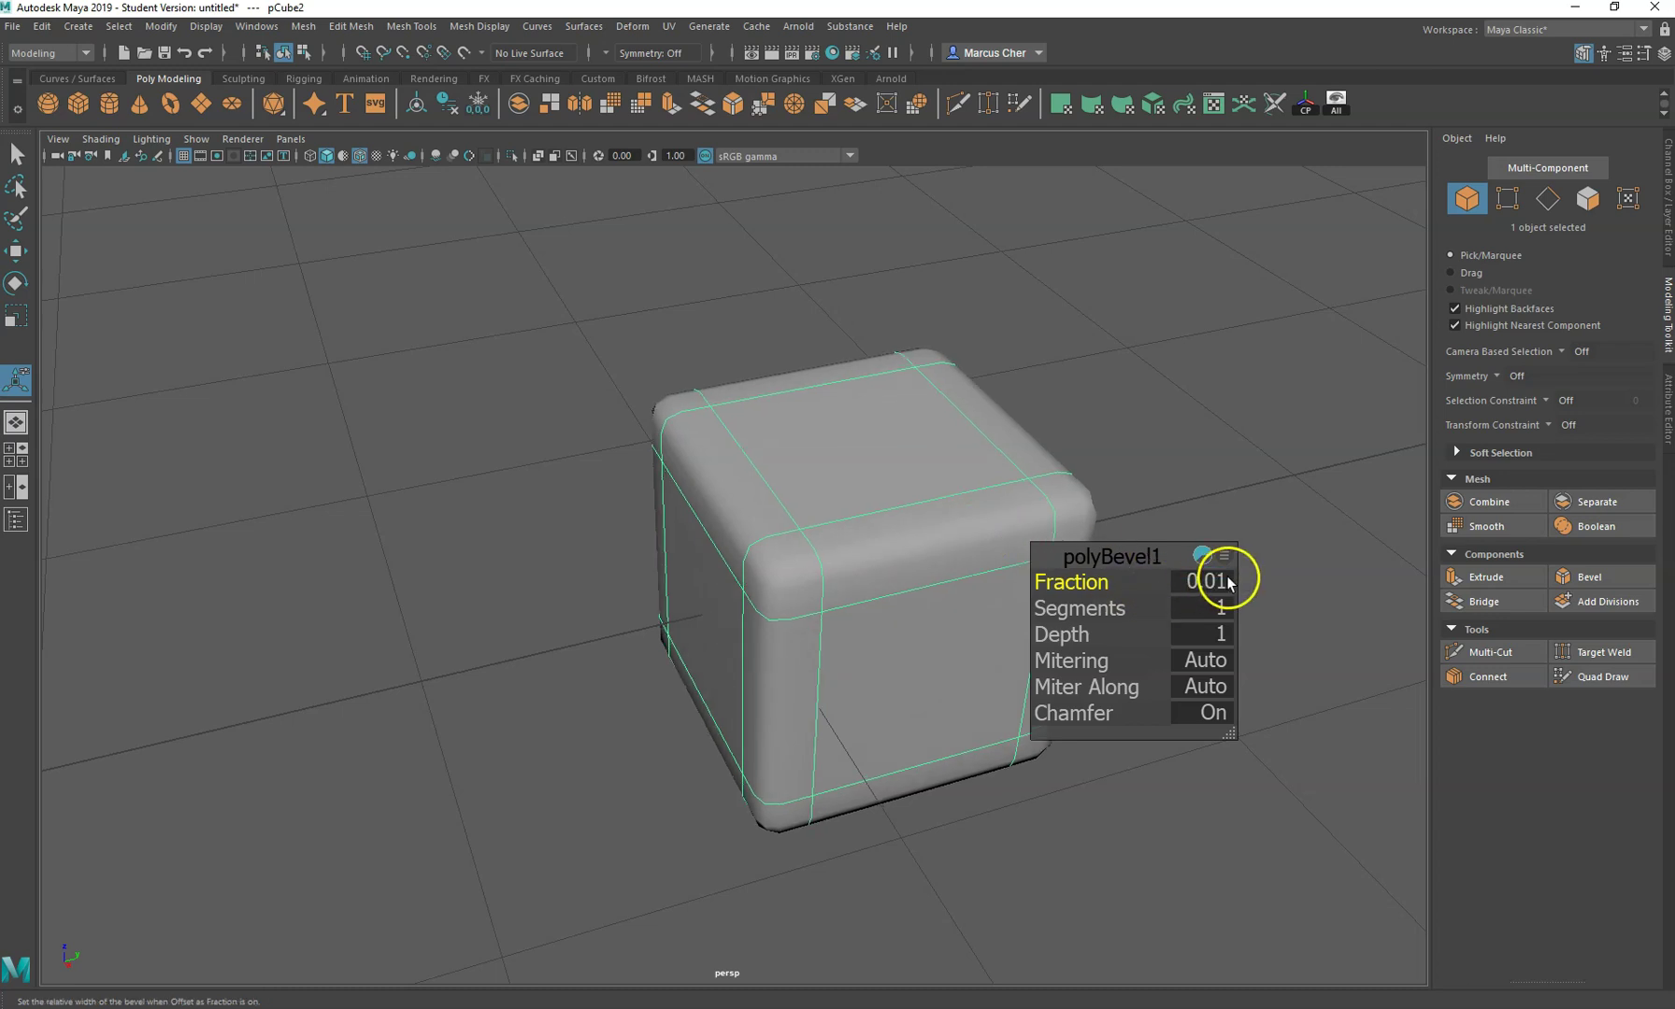
click(1220, 609)
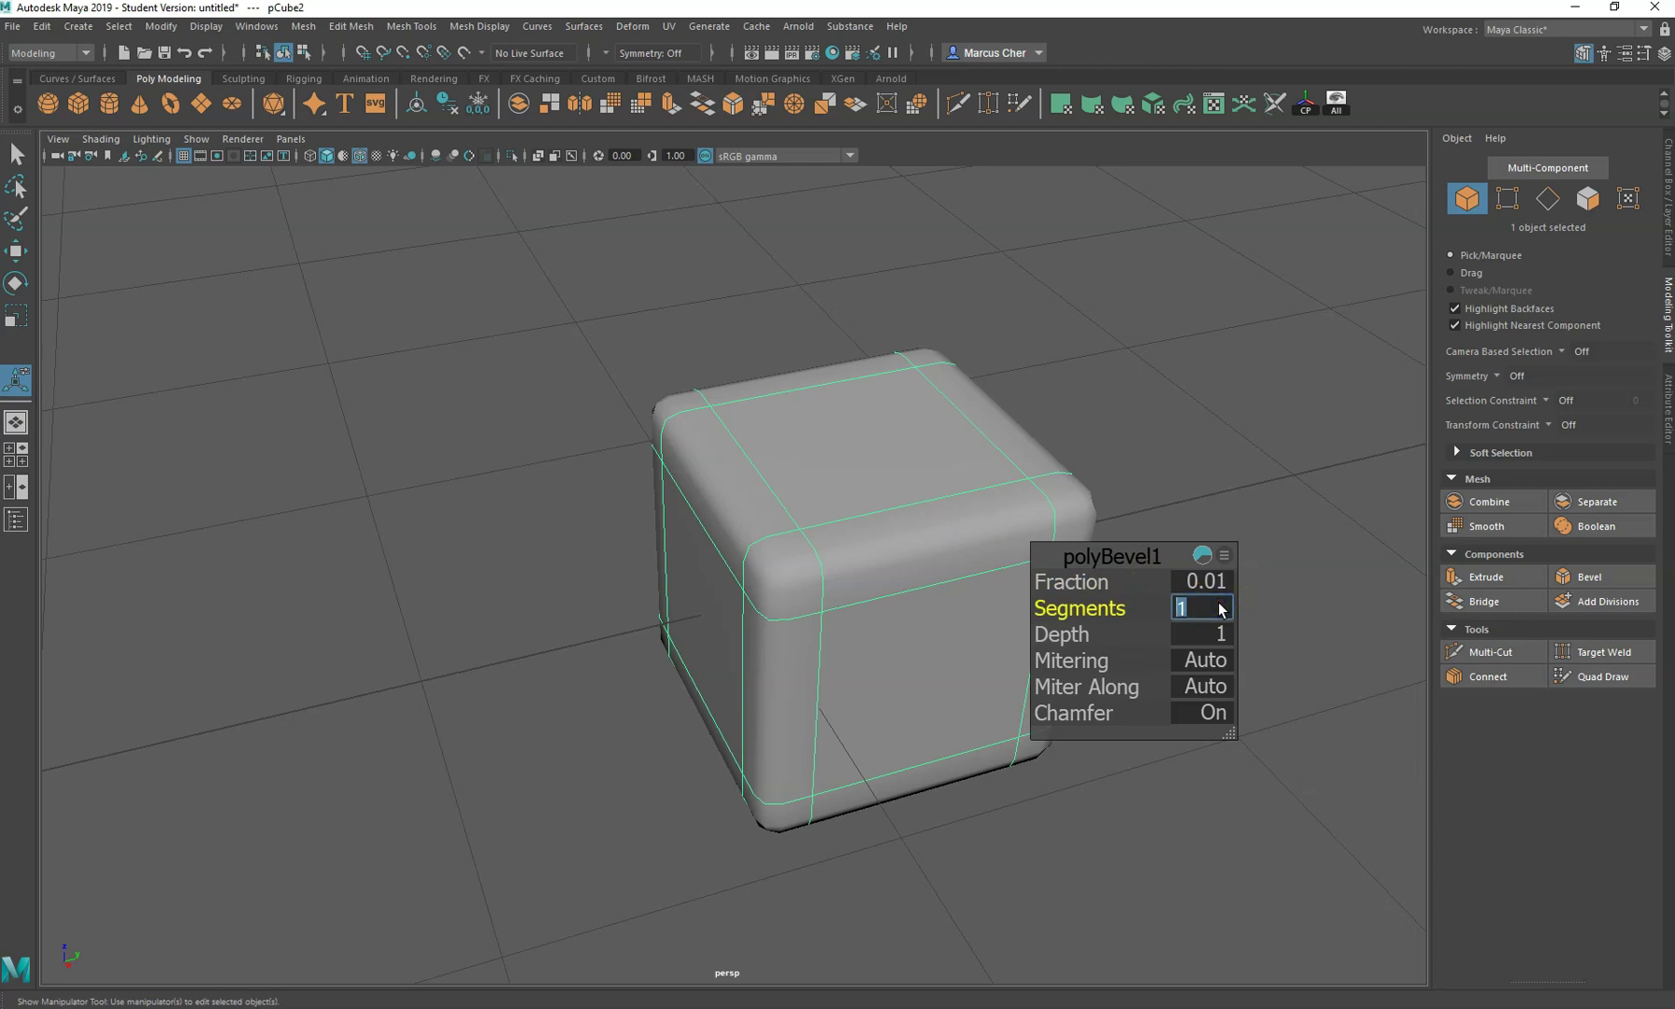
key(Return)
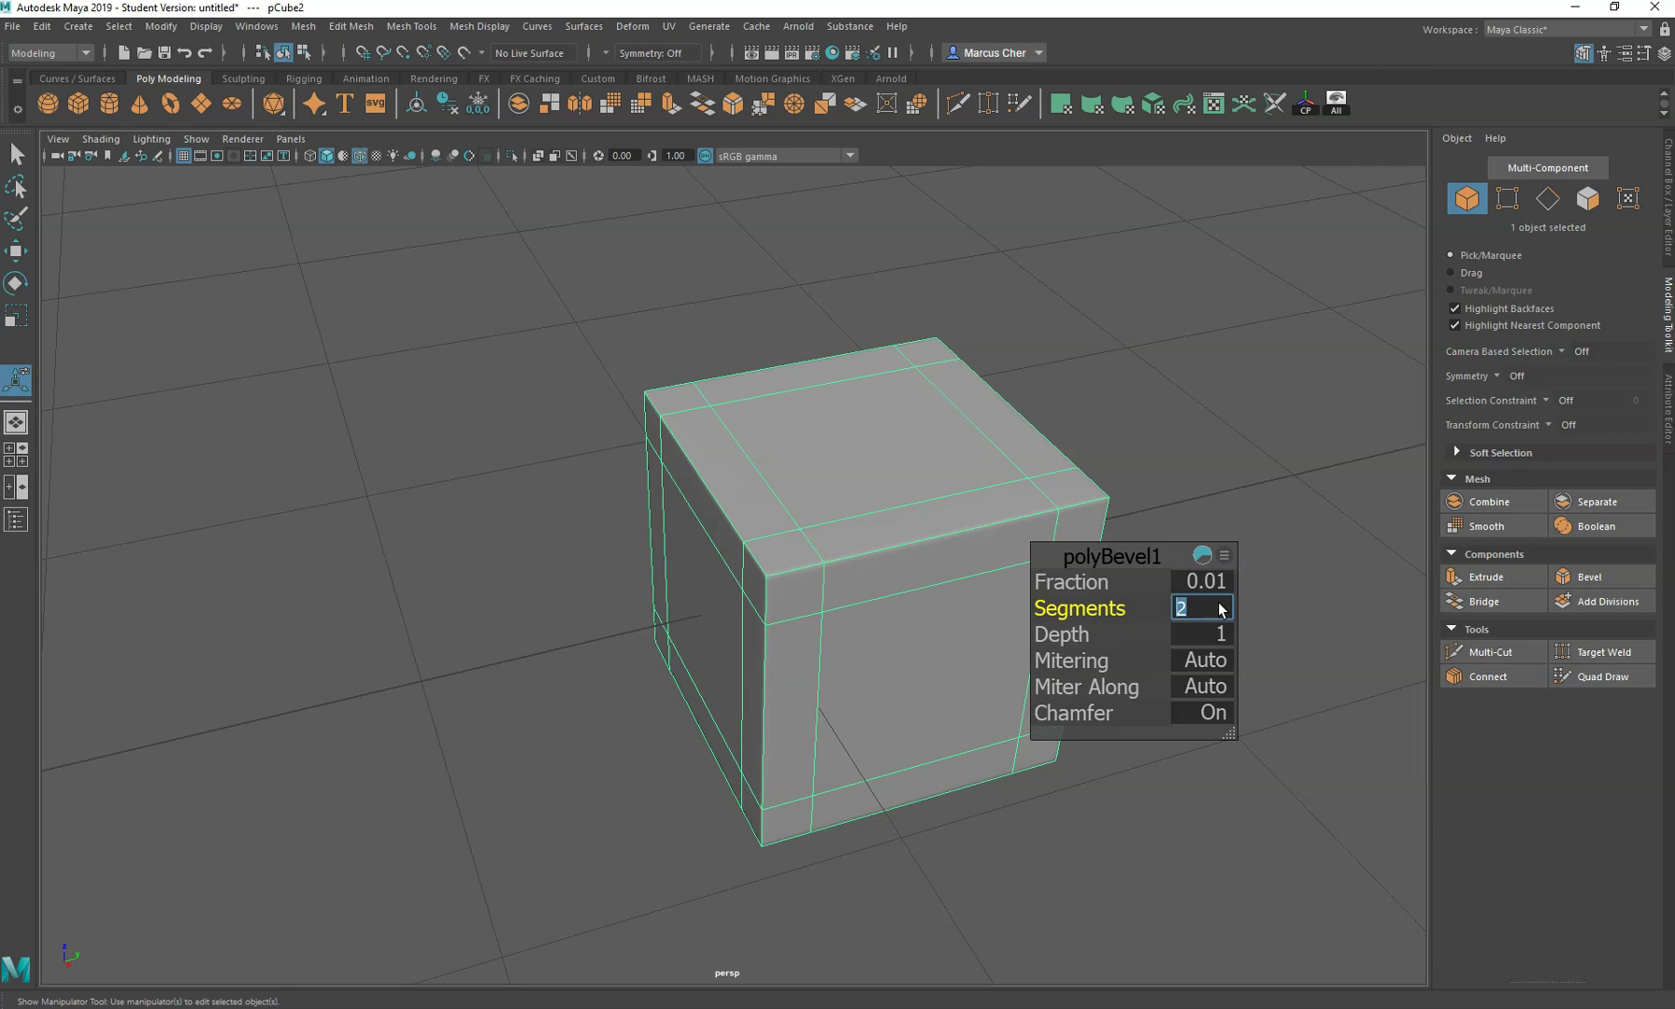
- Turn off Wireframe on Shaded and frame the beveled cube
click(1184, 470)
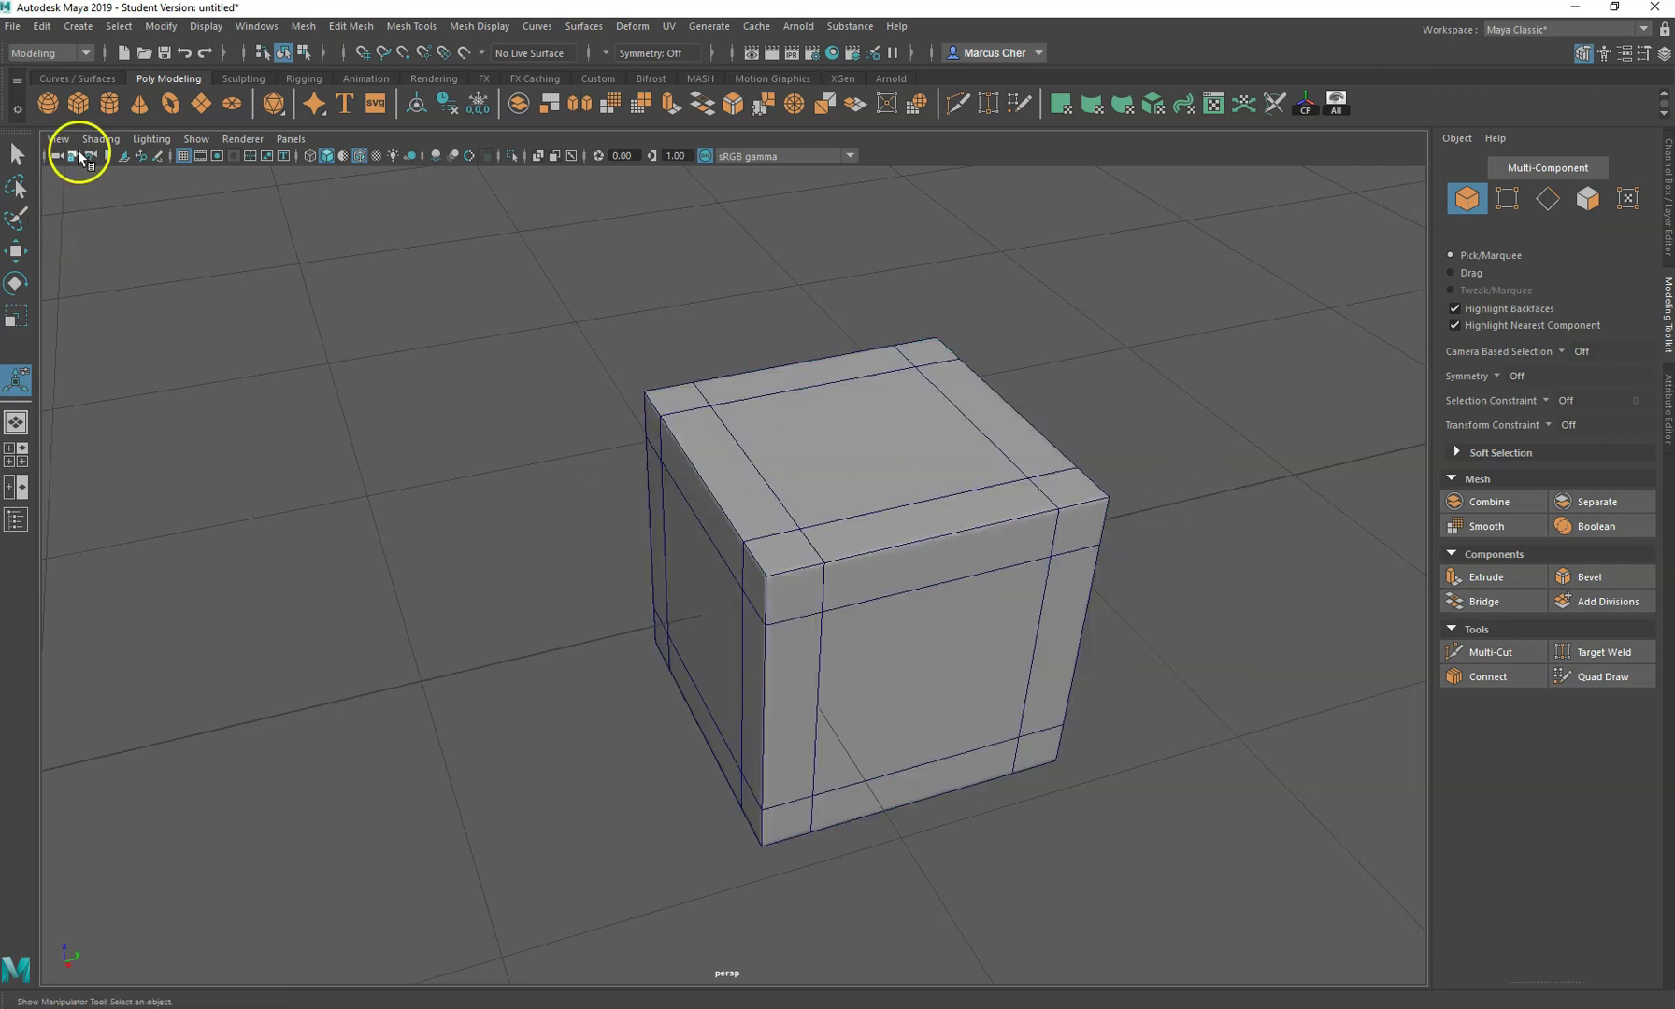
click(99, 139)
click(159, 295)
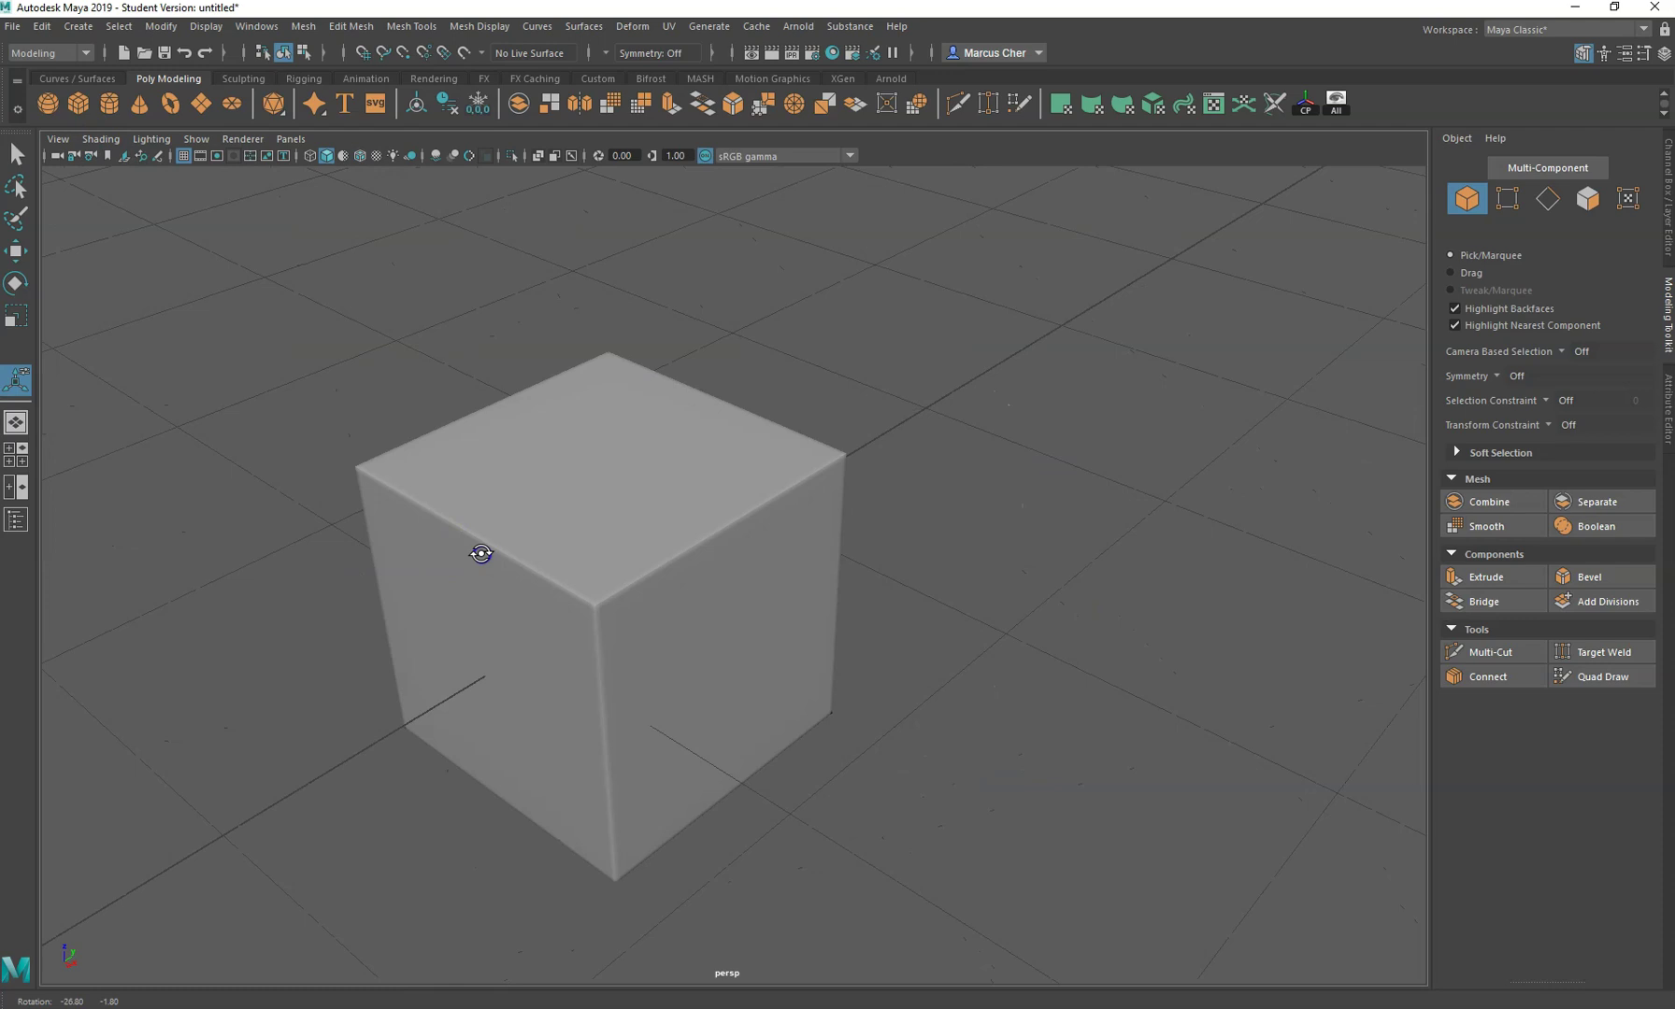
click(479, 553)
key(ctrl+b)
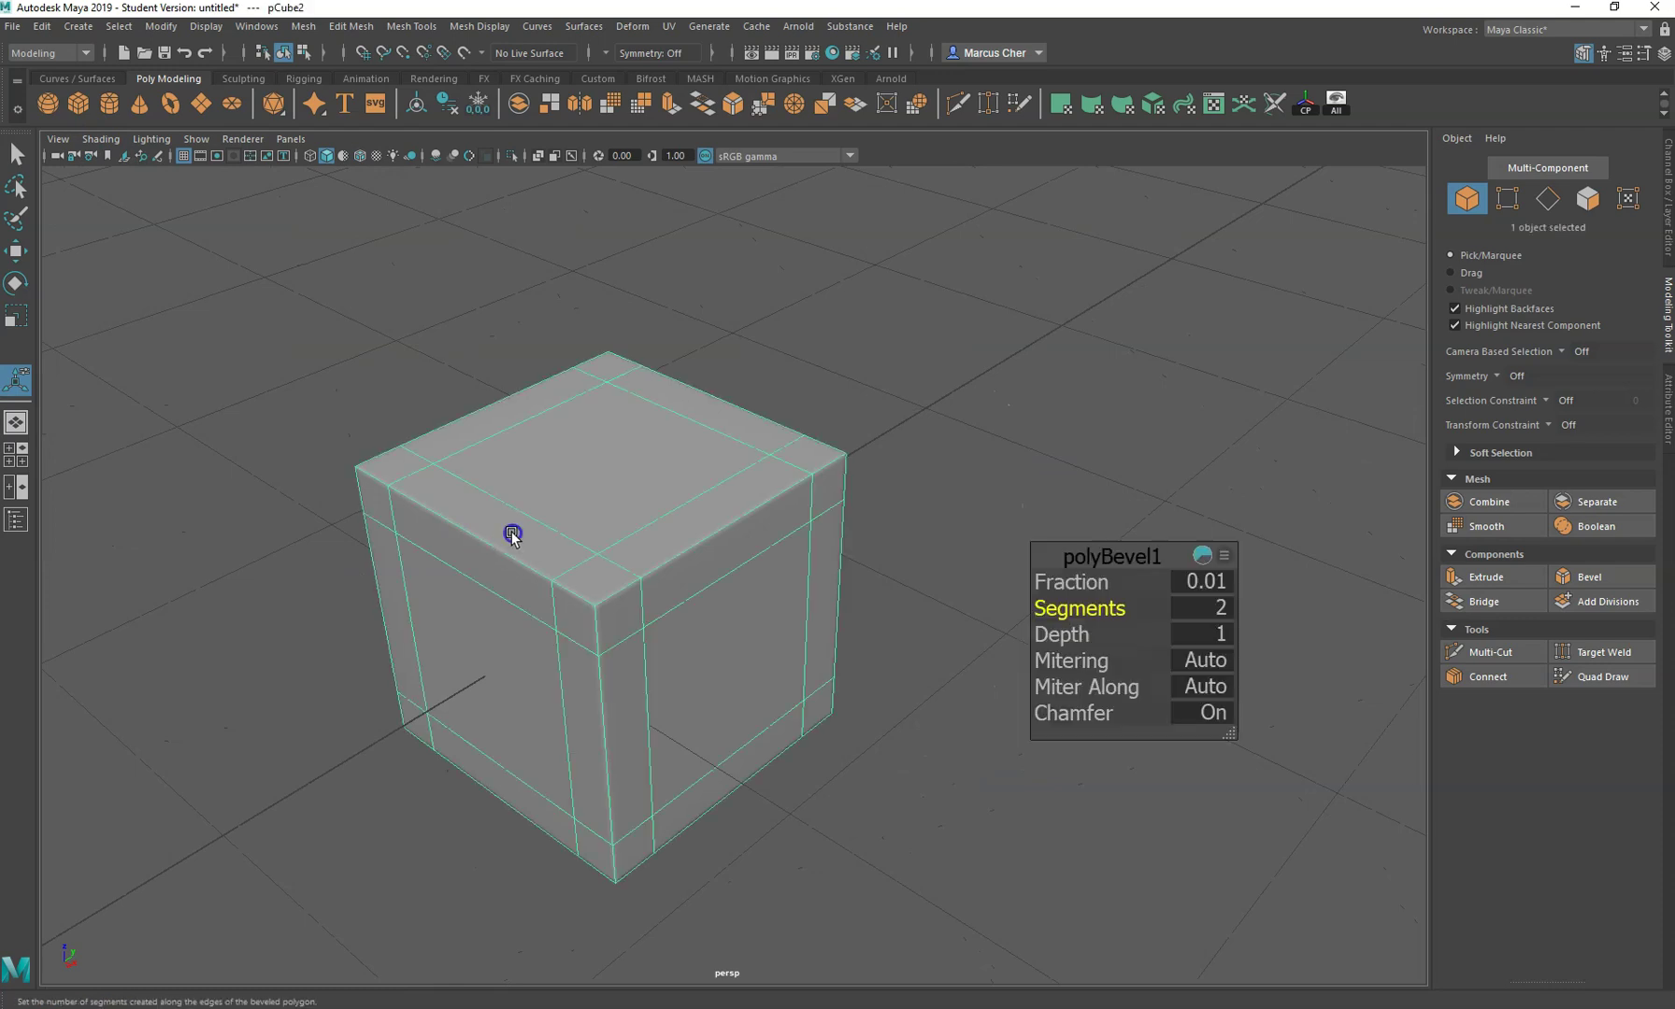
- Set the cube's bevel to a single segment
click(1209, 609)
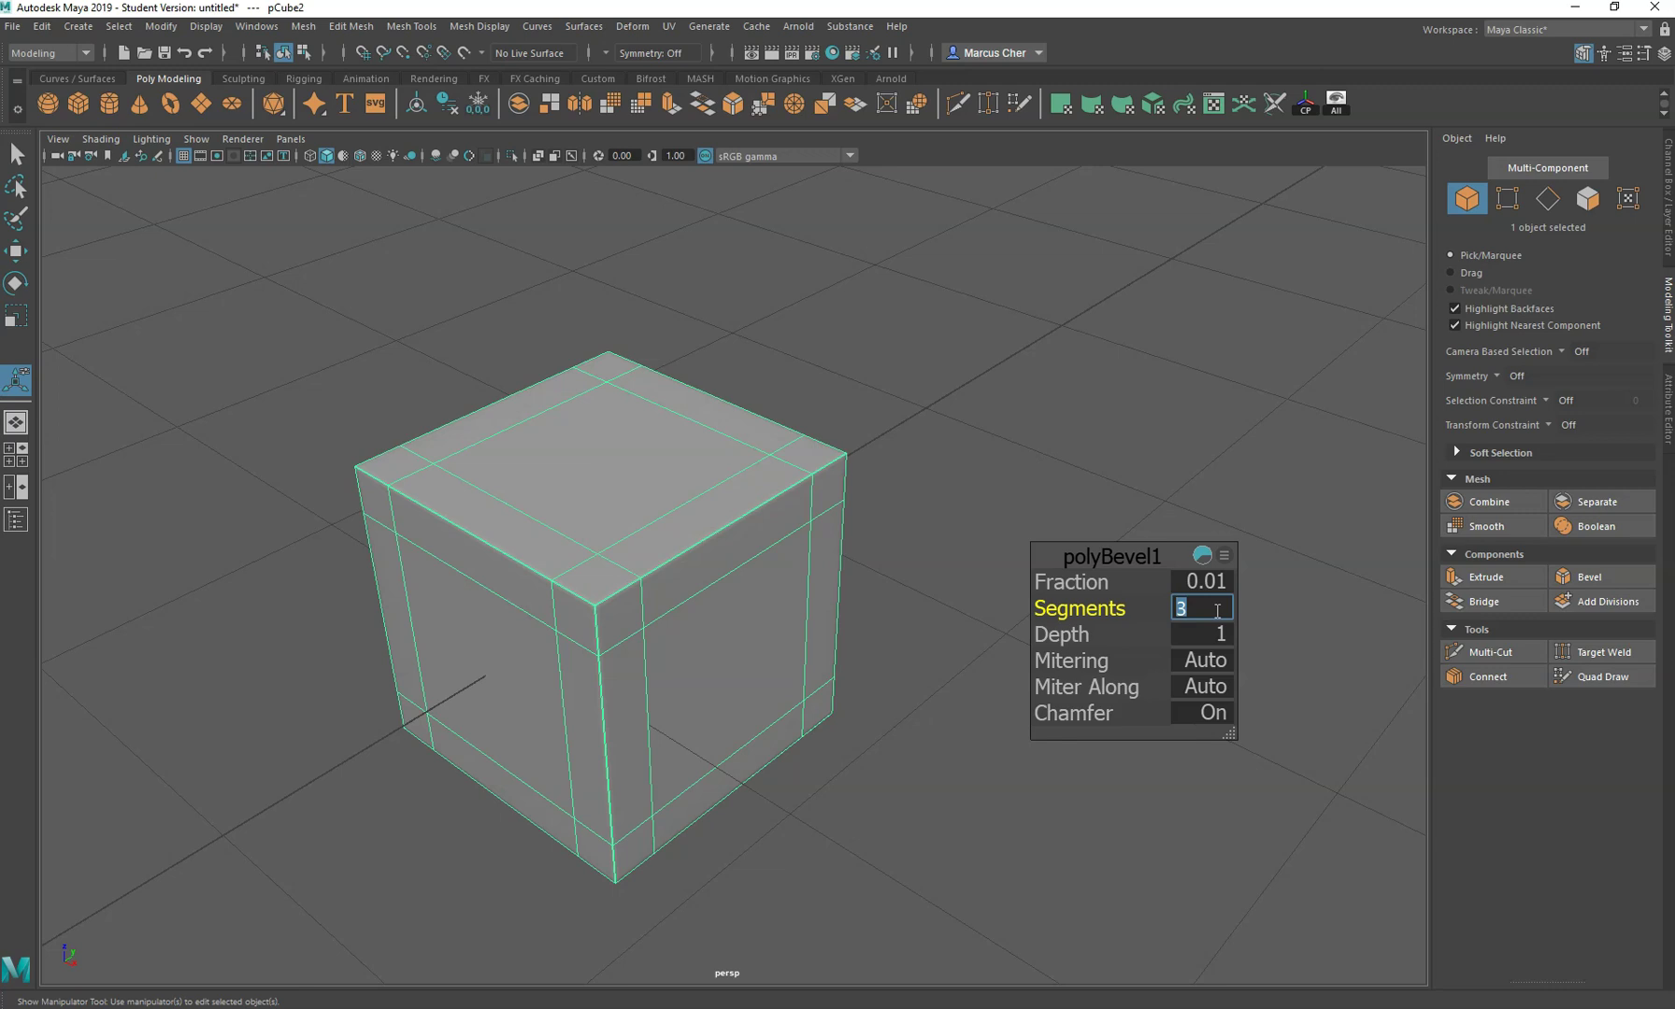
text(1)
key(Return)
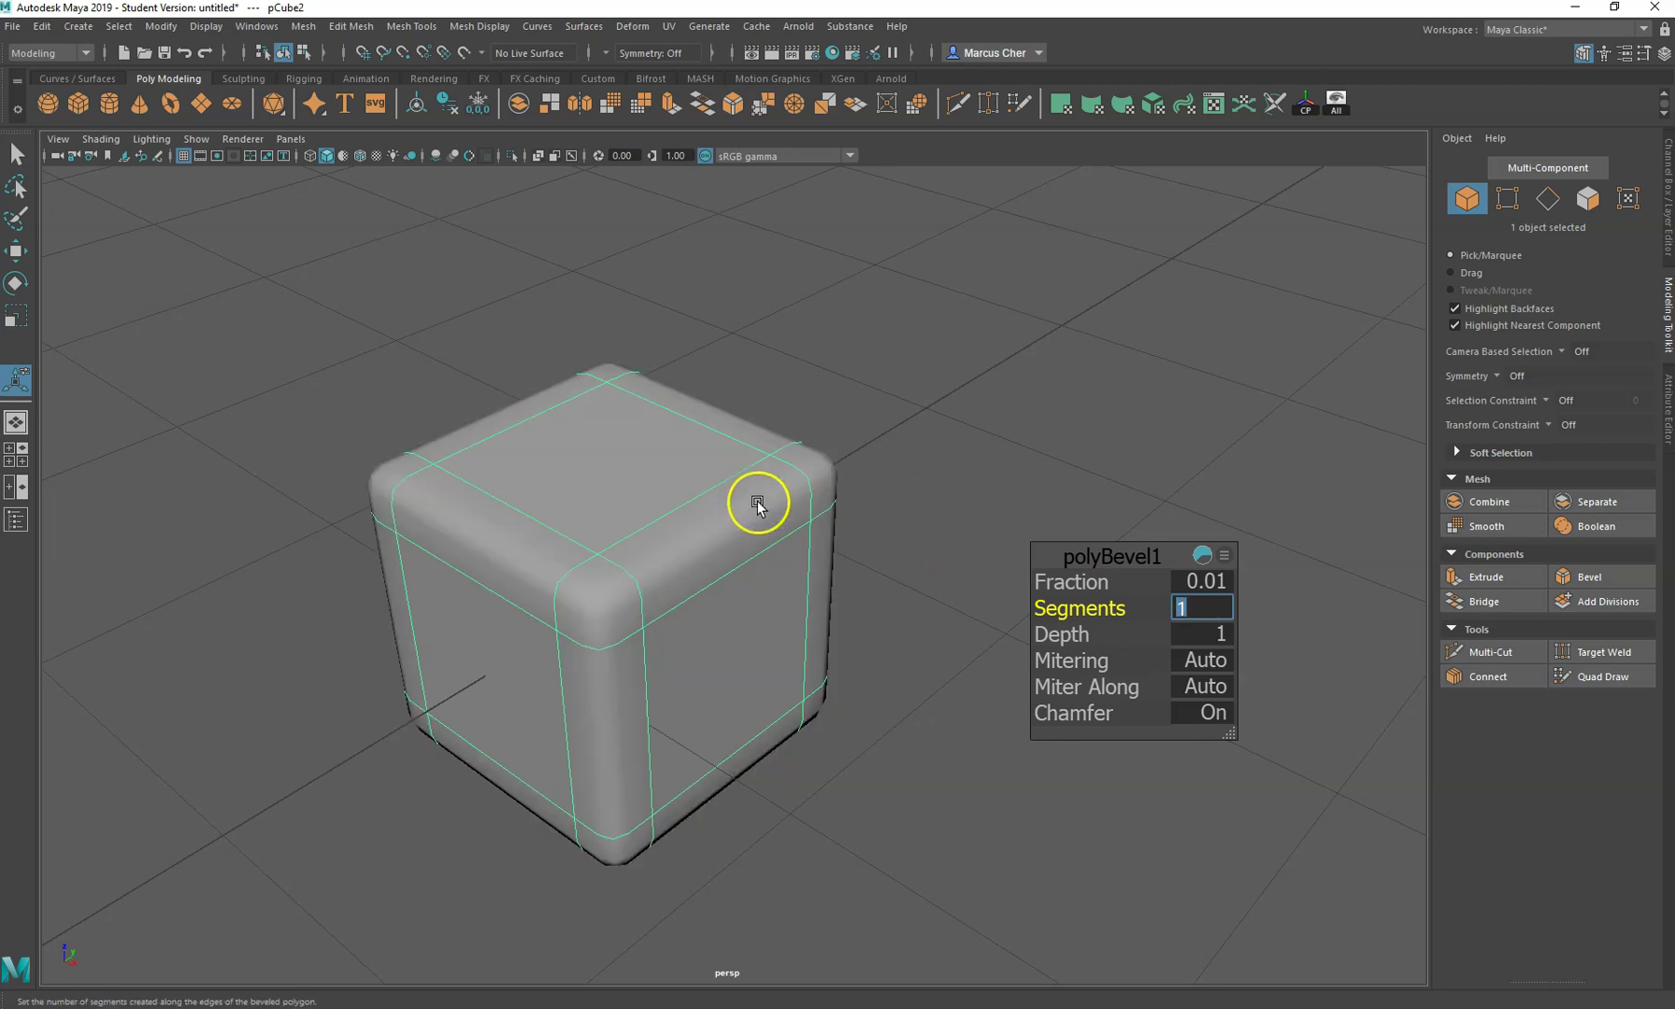
- Set the bevel fraction to 0.5 and the segments to 5
click(1220, 581)
click(1204, 581)
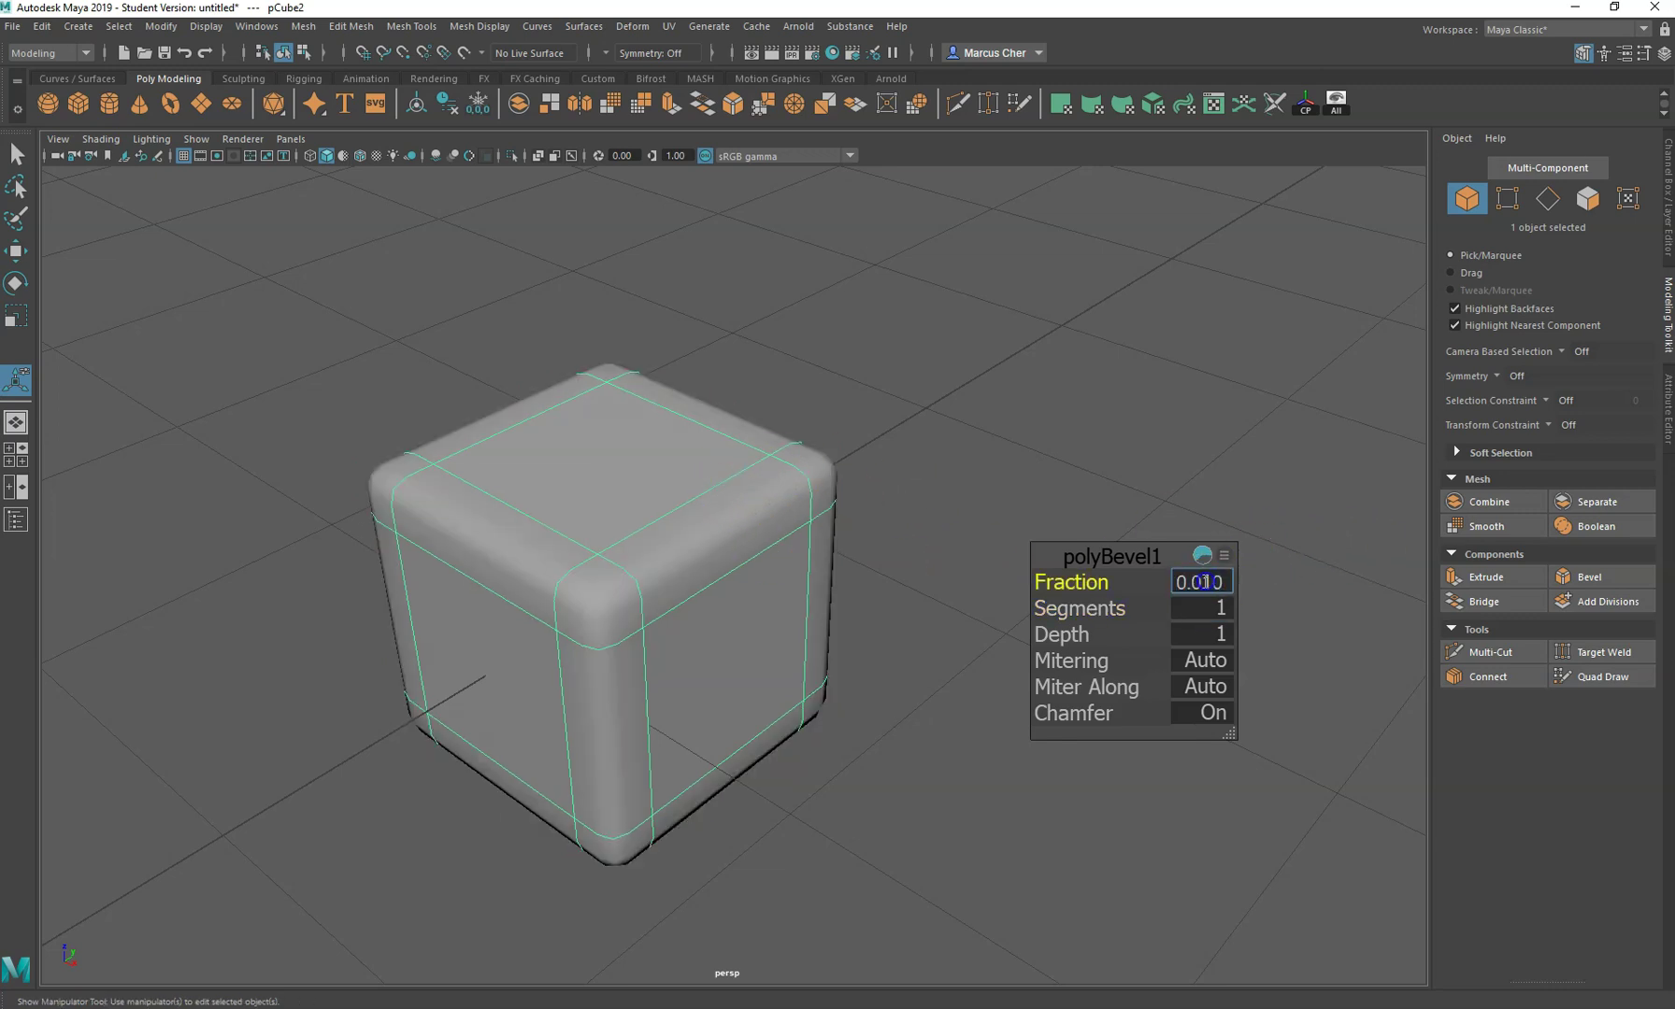
text(0.5)
key(Return)
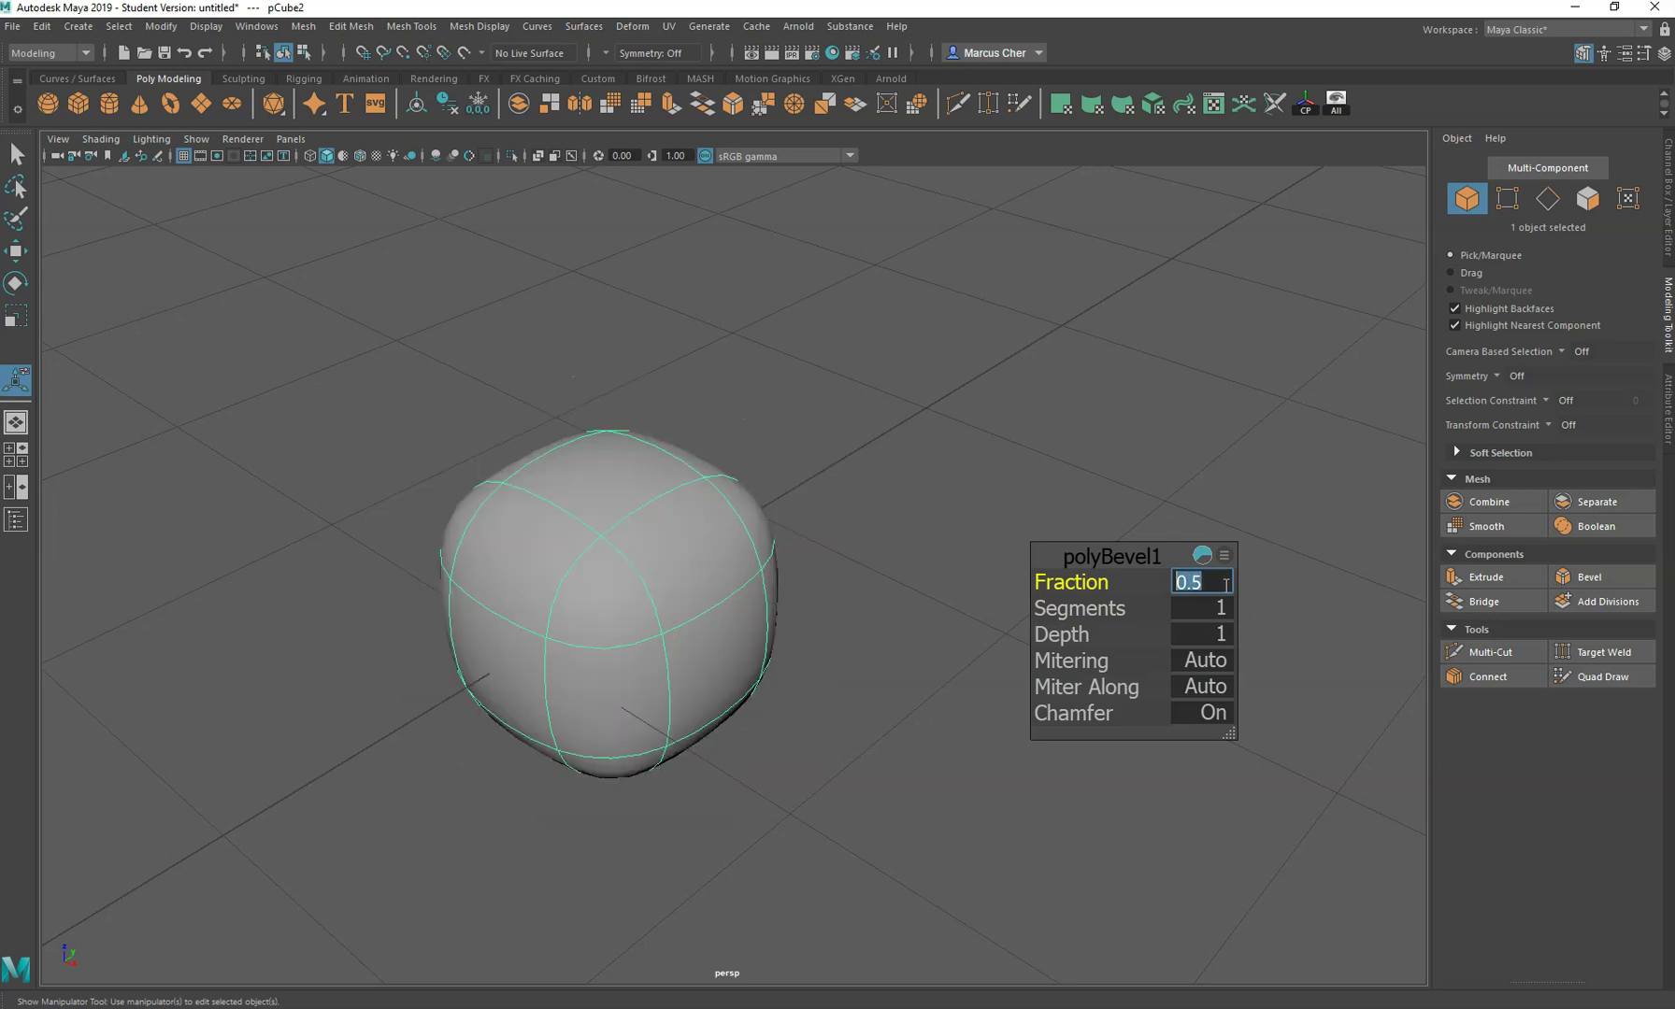
click(1218, 610)
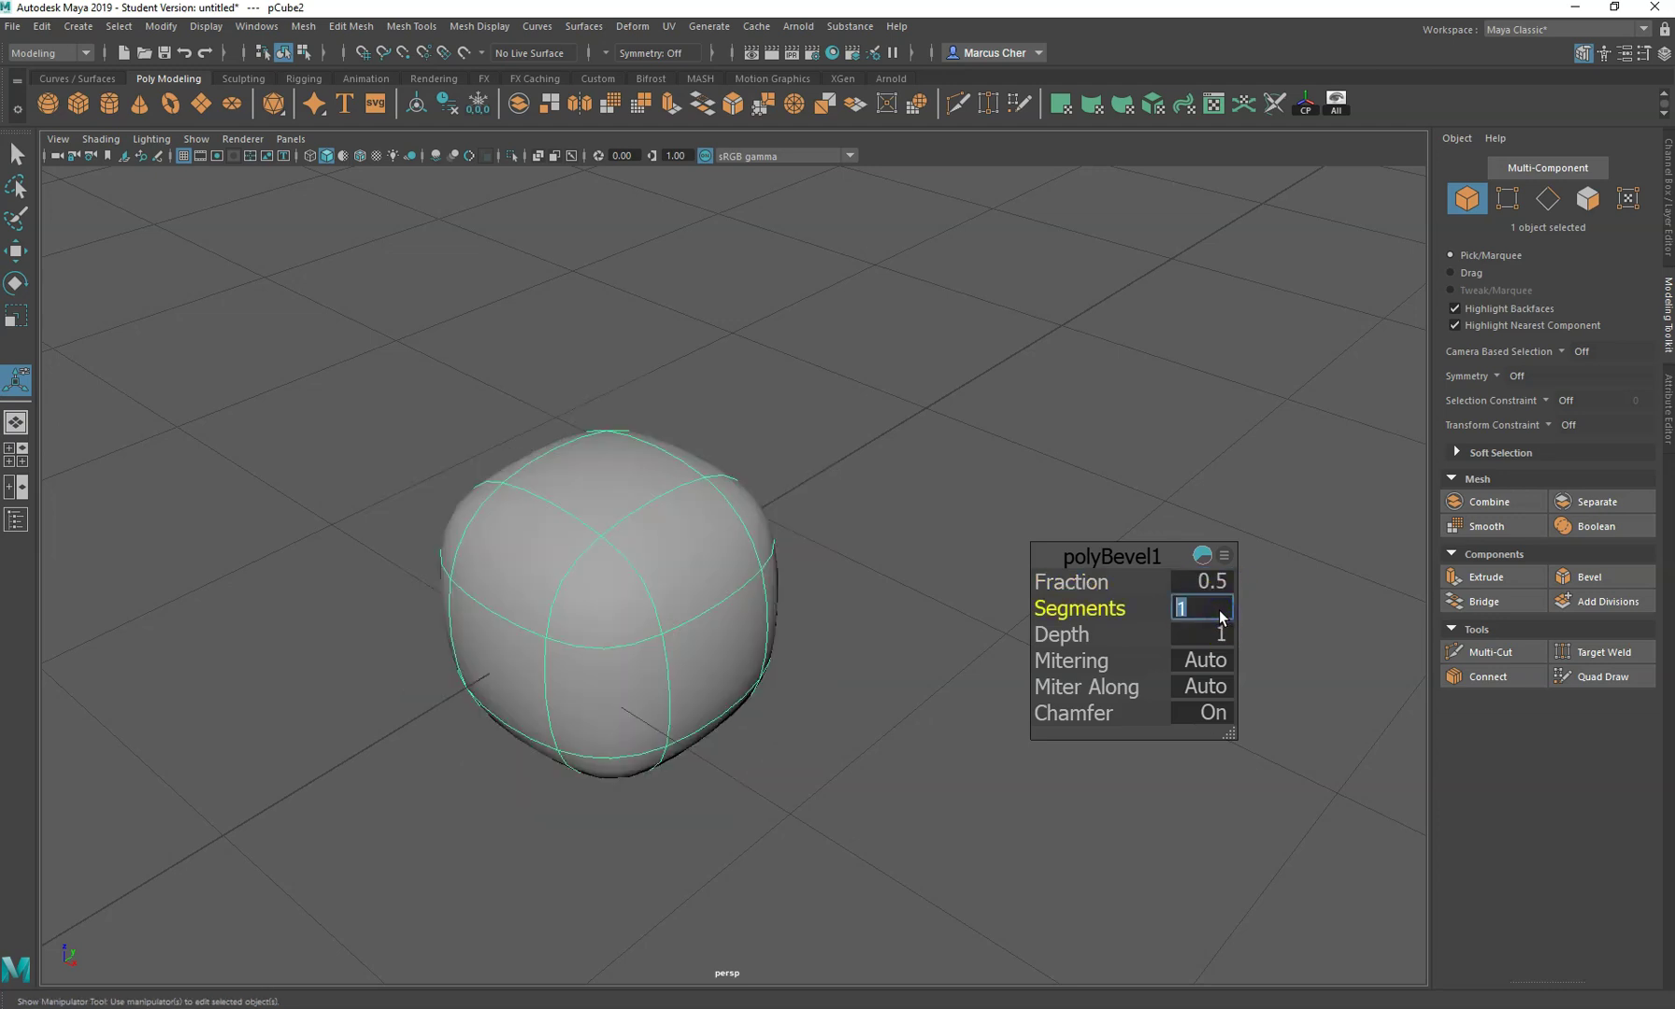
key(Return)
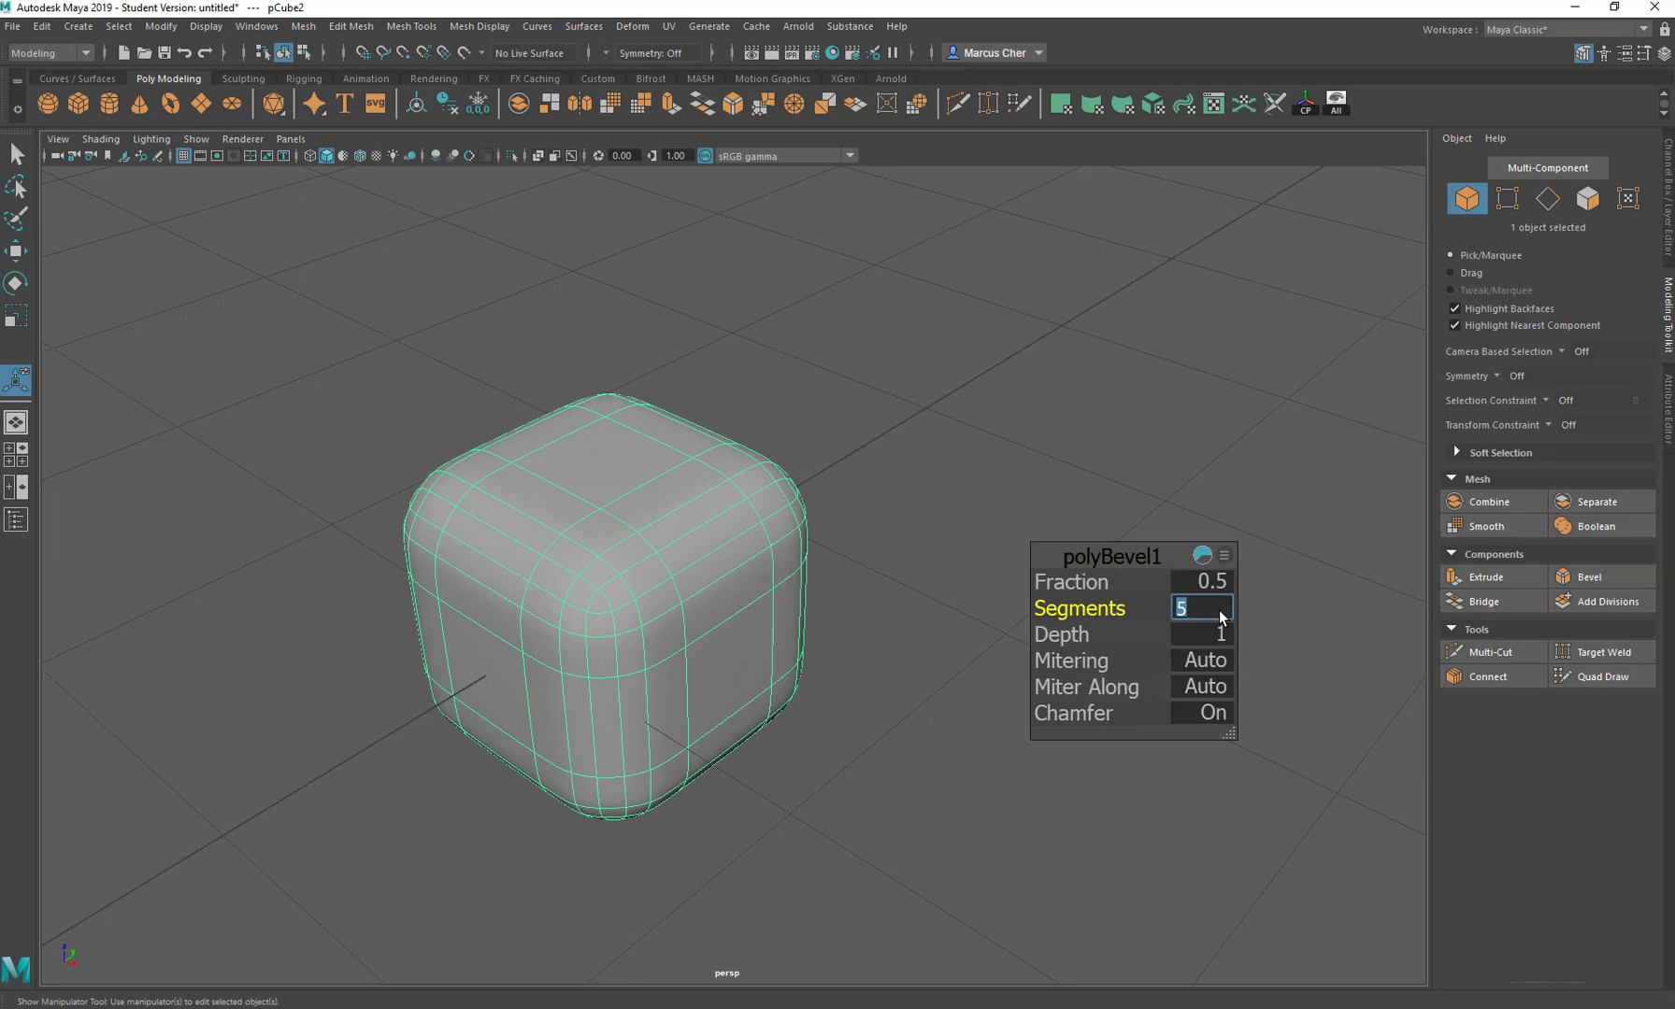
- Orbit around the rounded cube to inspect the wider bevel
click(1181, 595)
click(867, 411)
alt+drag(738, 523, 711, 609)
click(804, 755)
alt+drag(804, 755, 931, 591)
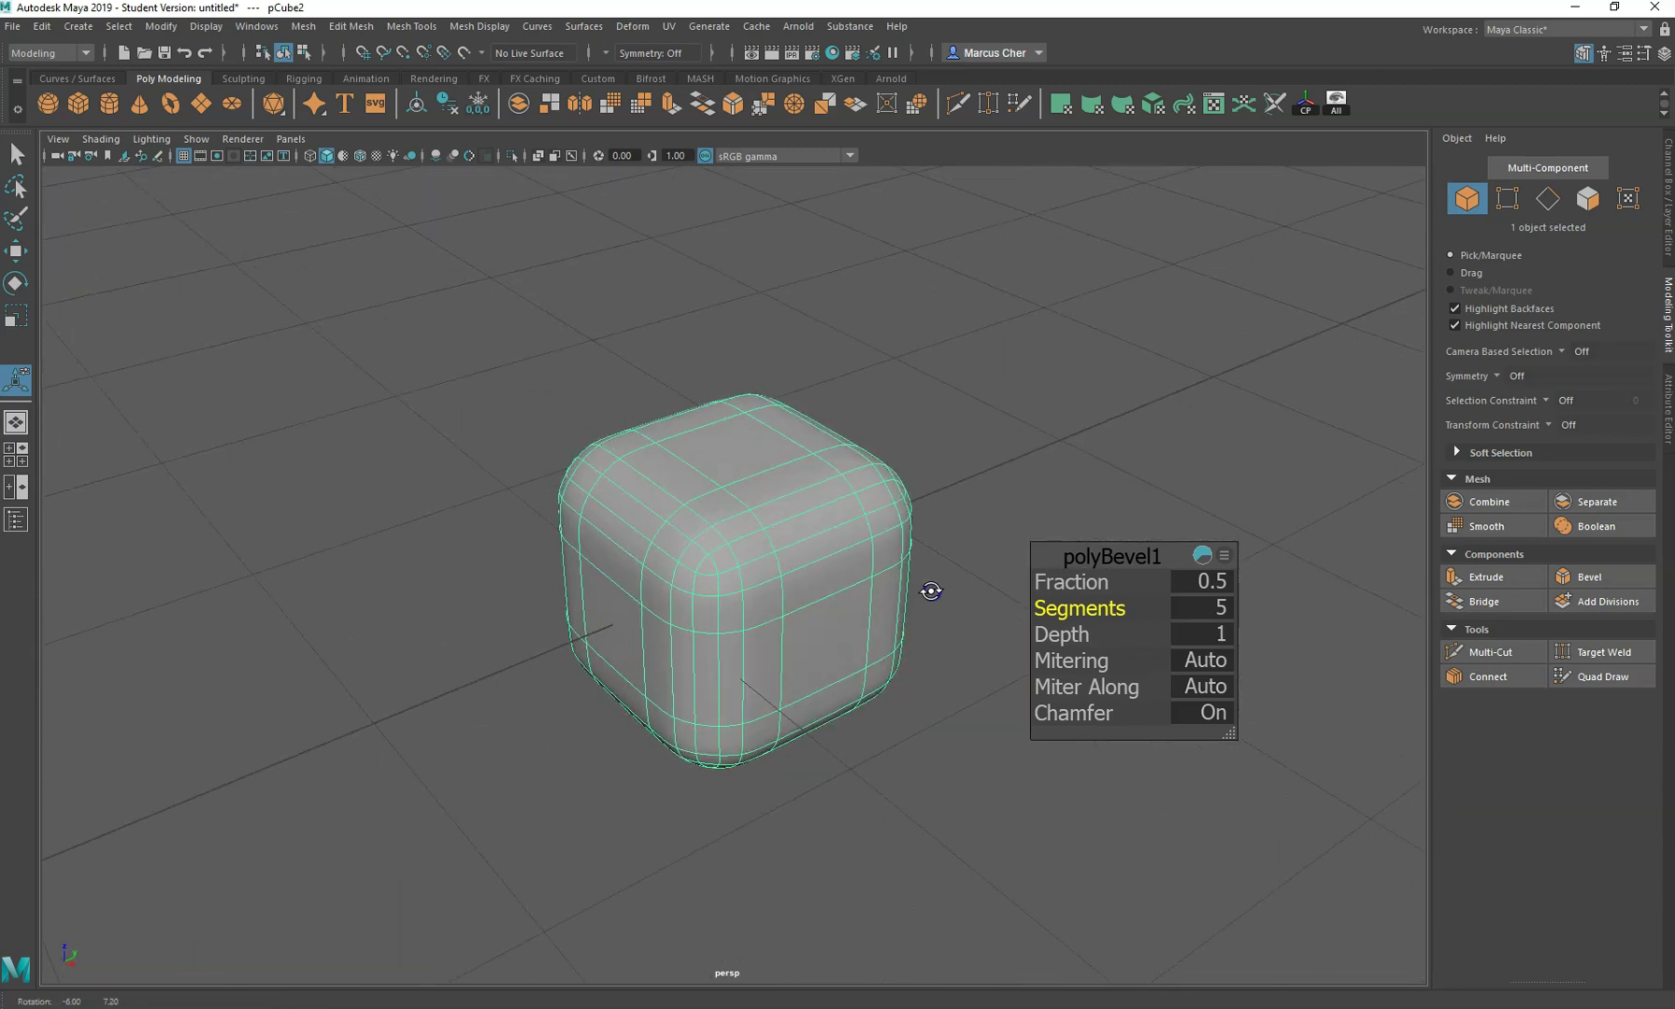
click(960, 500)
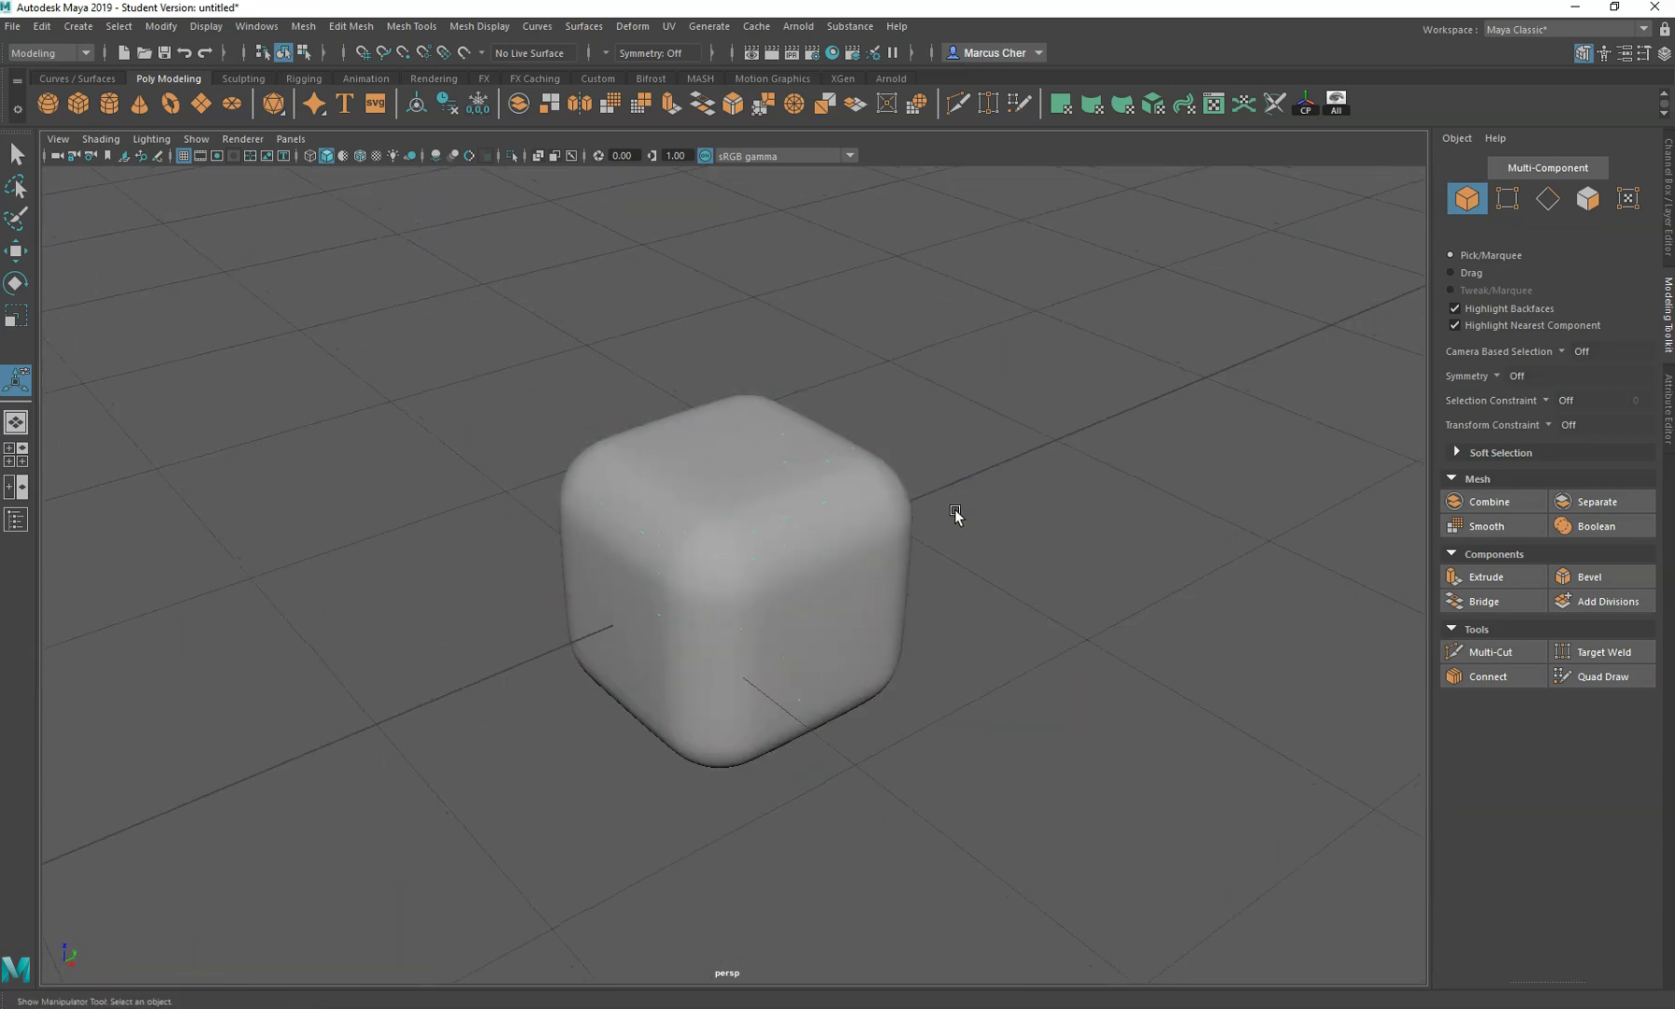
alt+drag(956, 514, 748, 528)
click(748, 527)
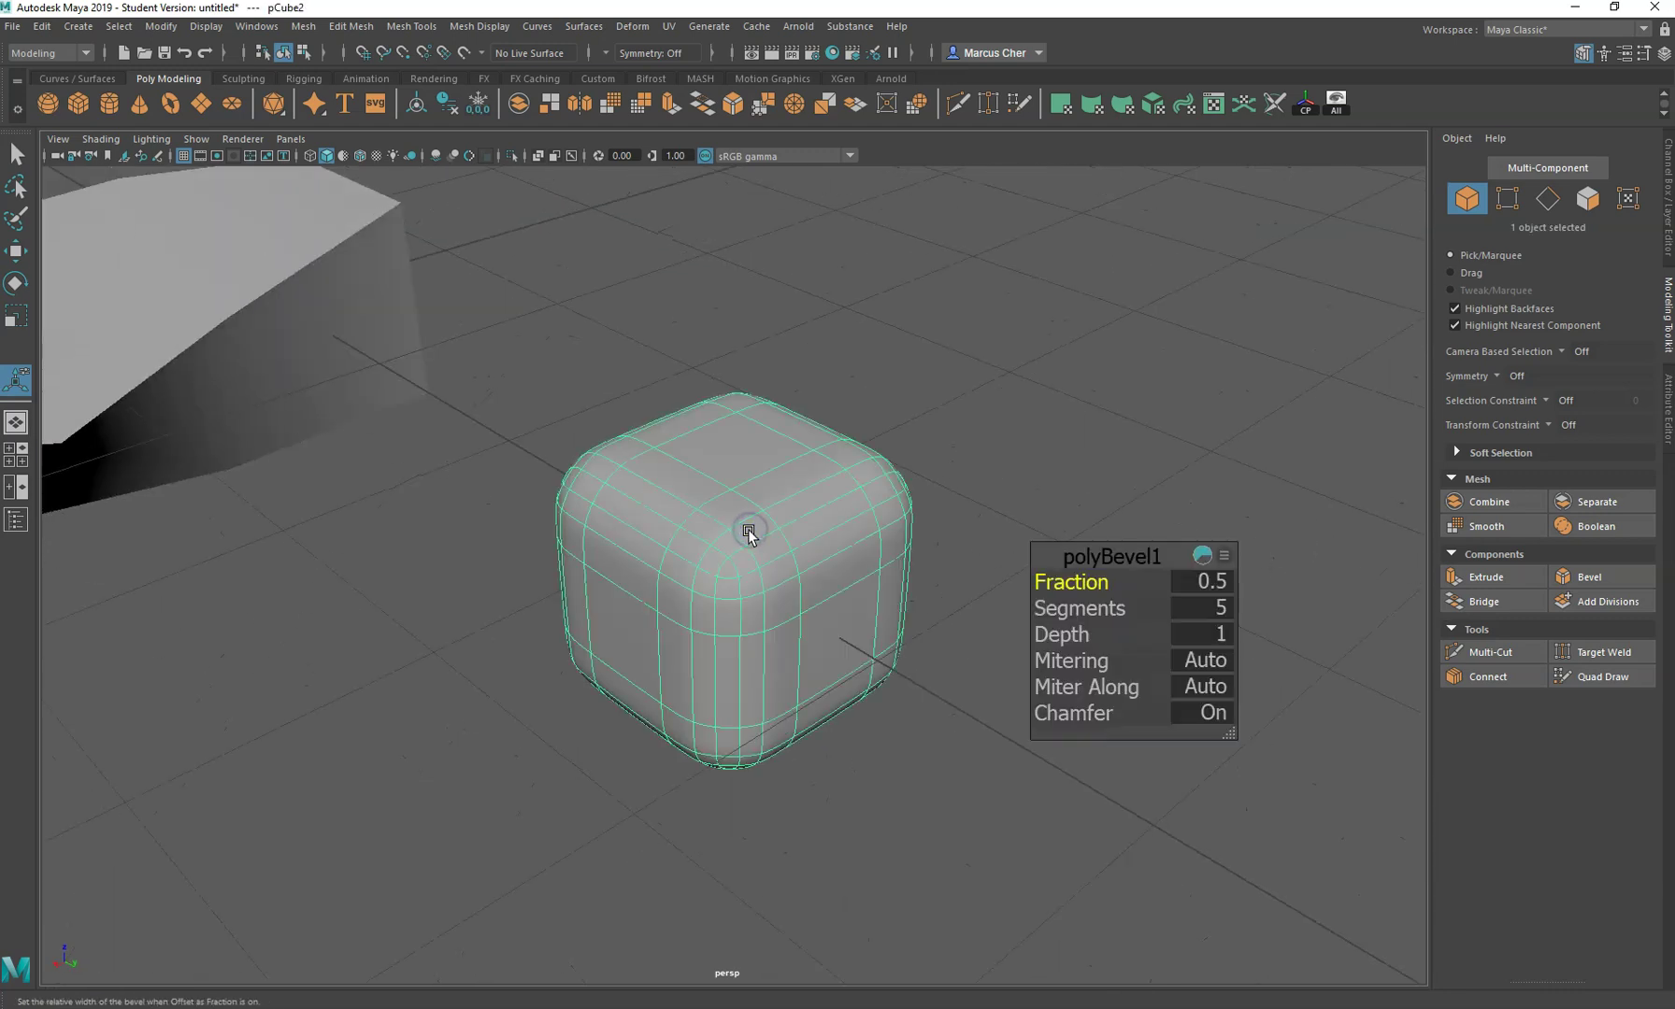
click(942, 391)
click(852, 511)
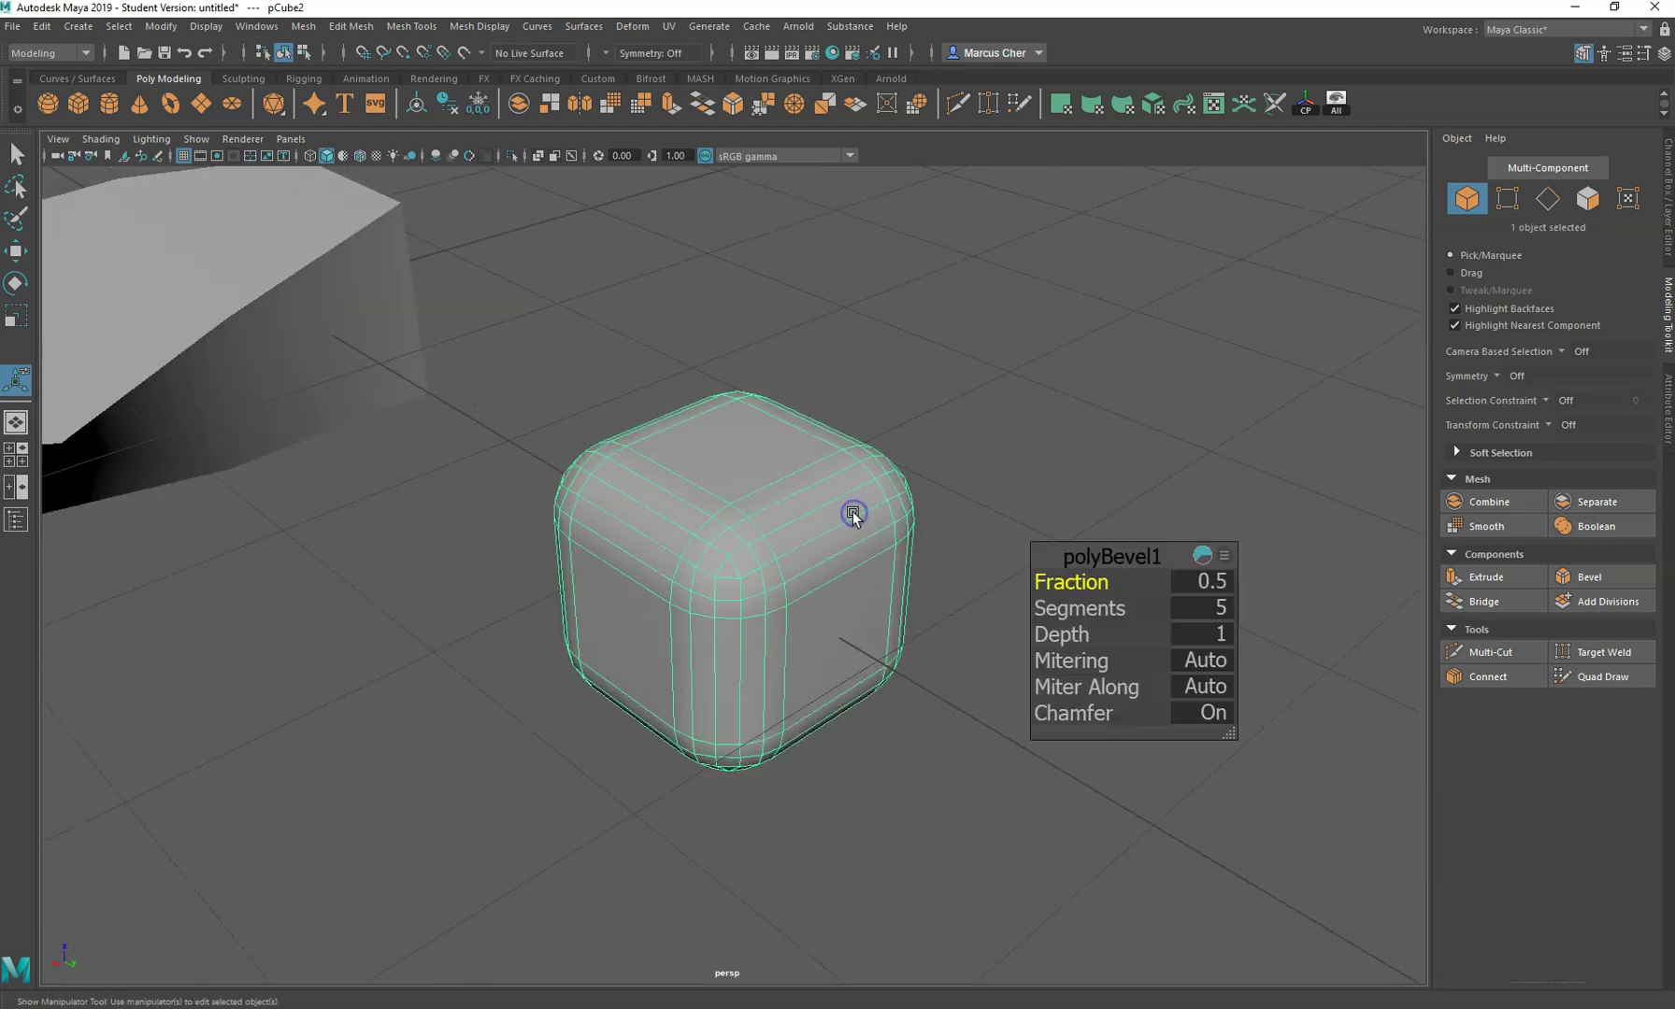
- Drop the bevel back to one segment and inspect the faceted shape
click(1224, 607)
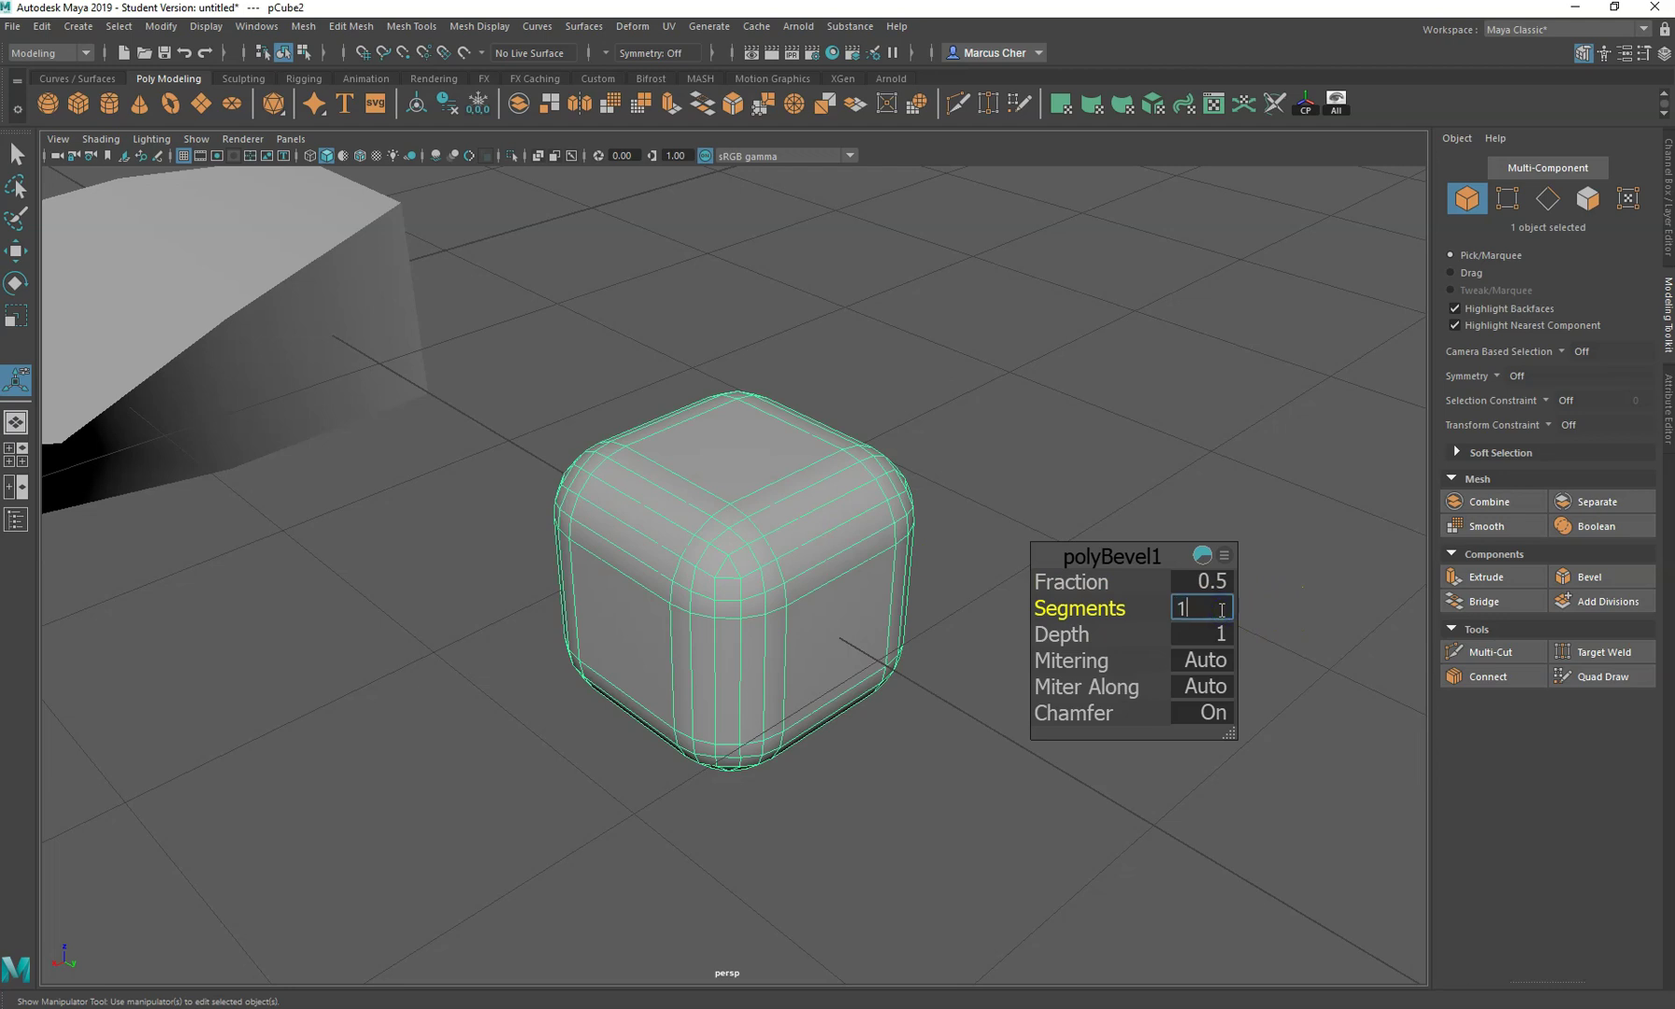
key(Return)
click(1048, 438)
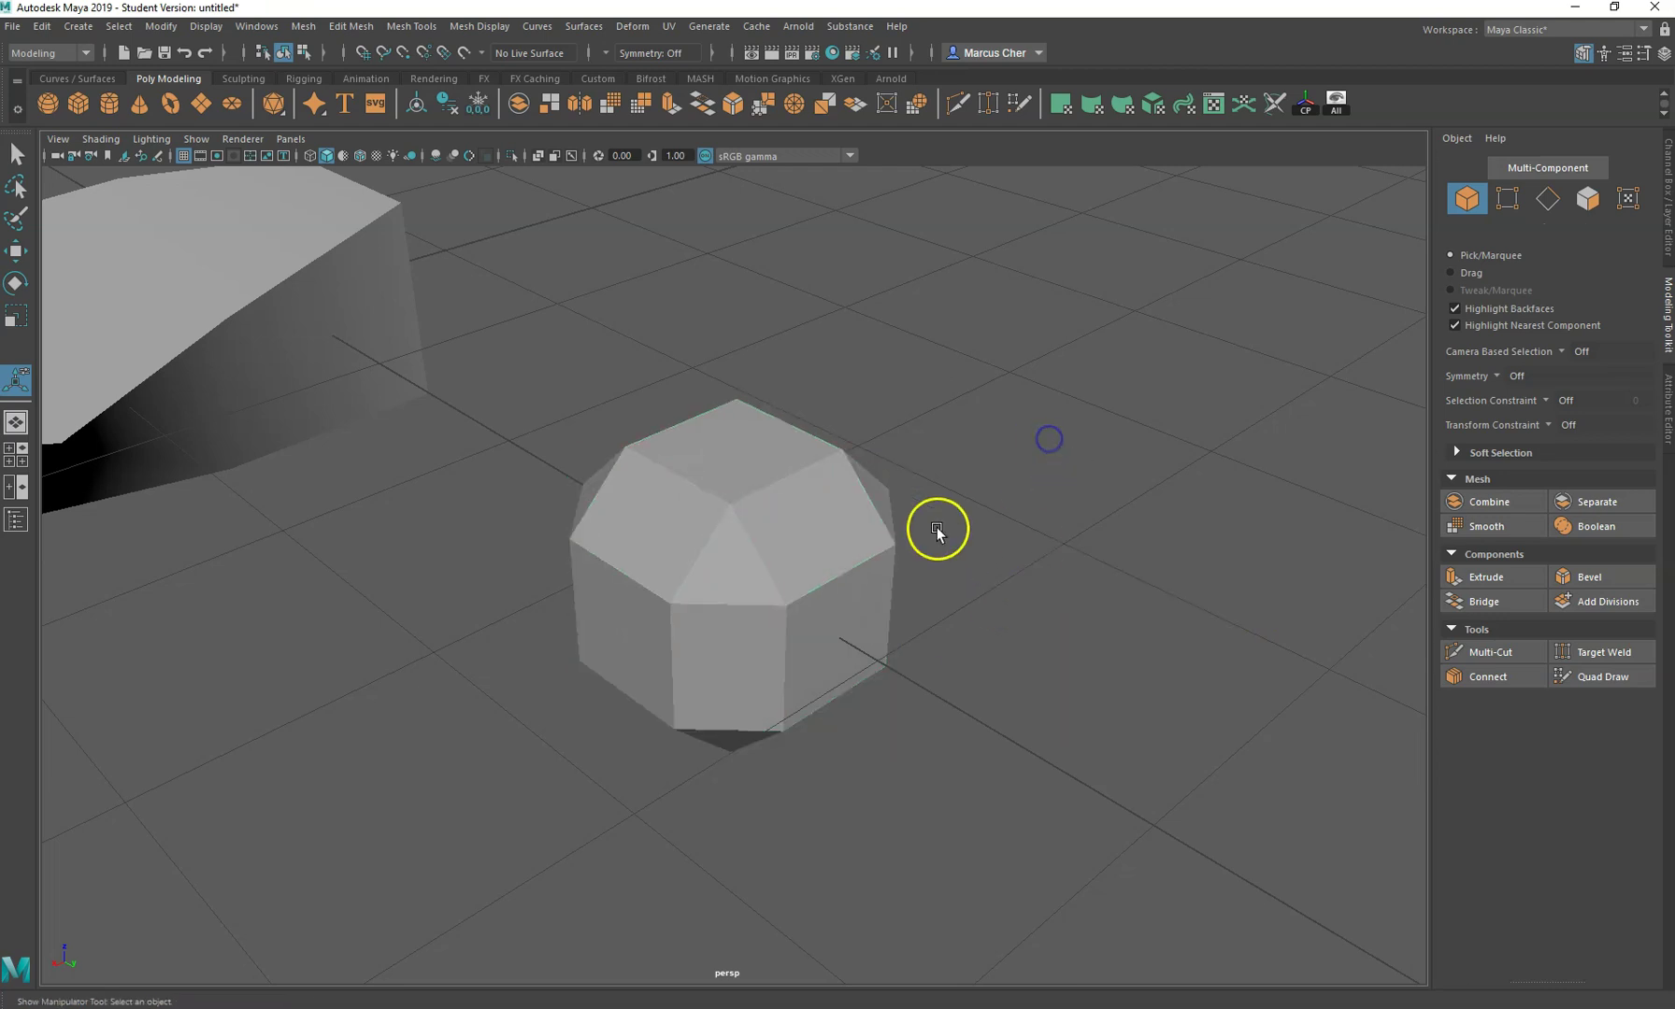
click(871, 516)
click(1024, 413)
click(763, 545)
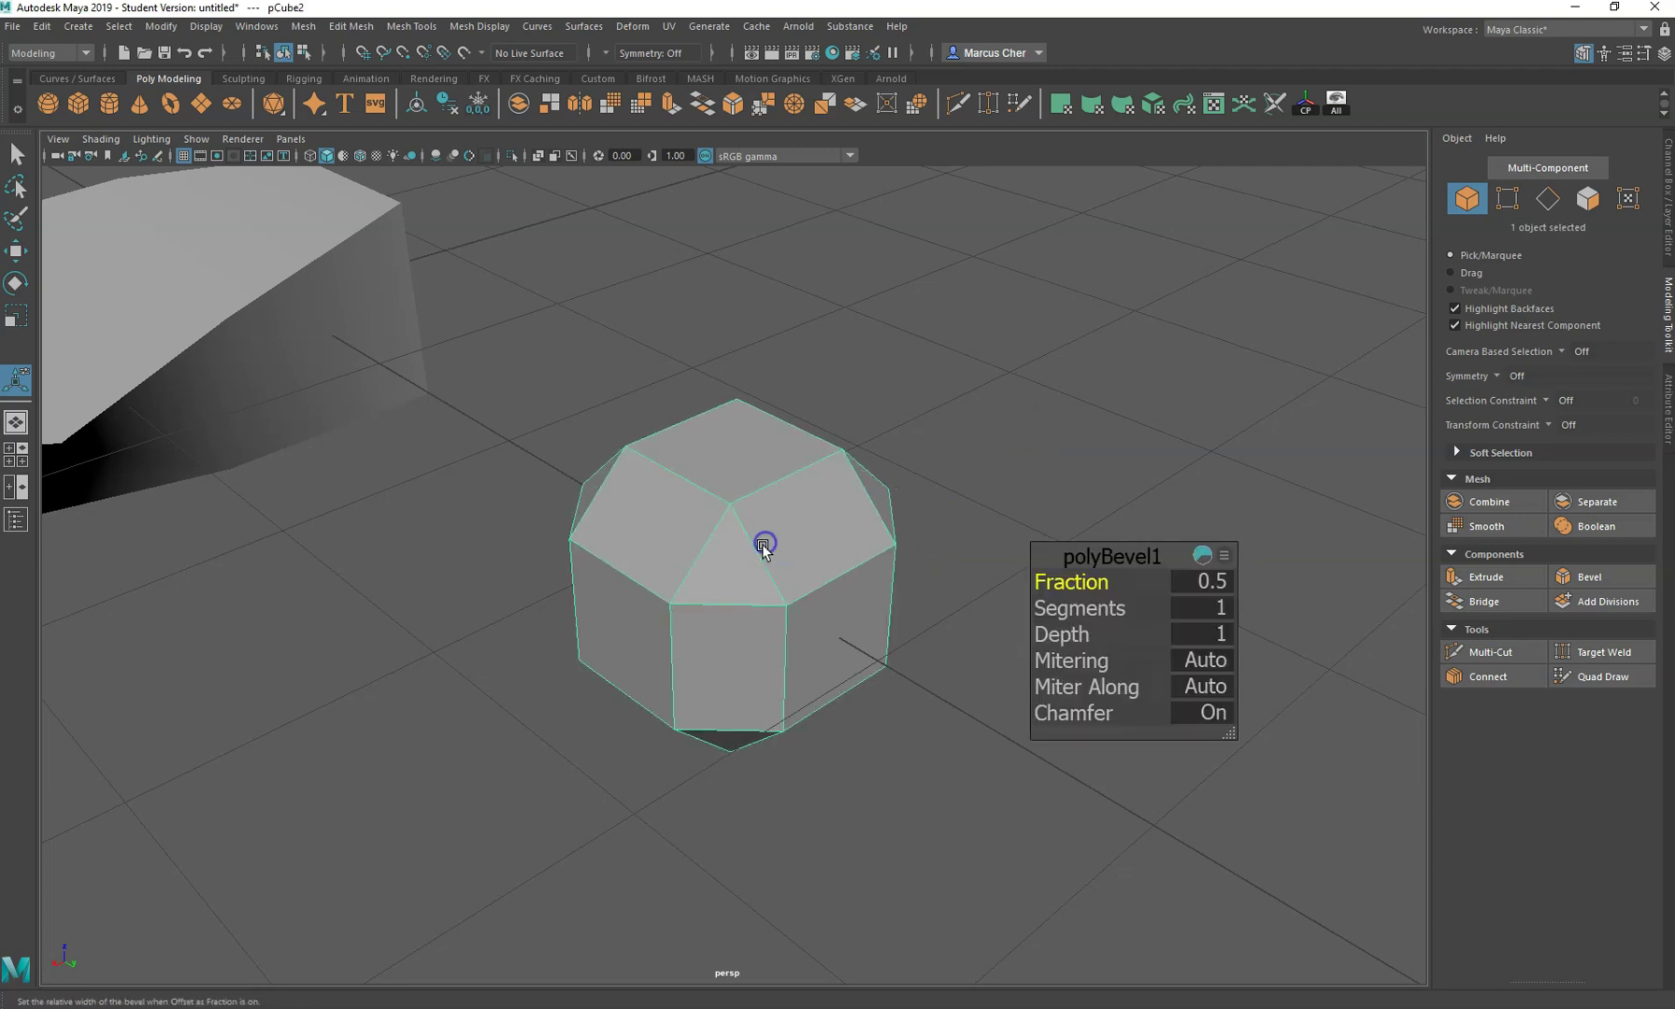
click(1027, 381)
click(830, 505)
- Toggle the cube's smooth mesh preview on, then back off
key(3)
middle_click(982, 449)
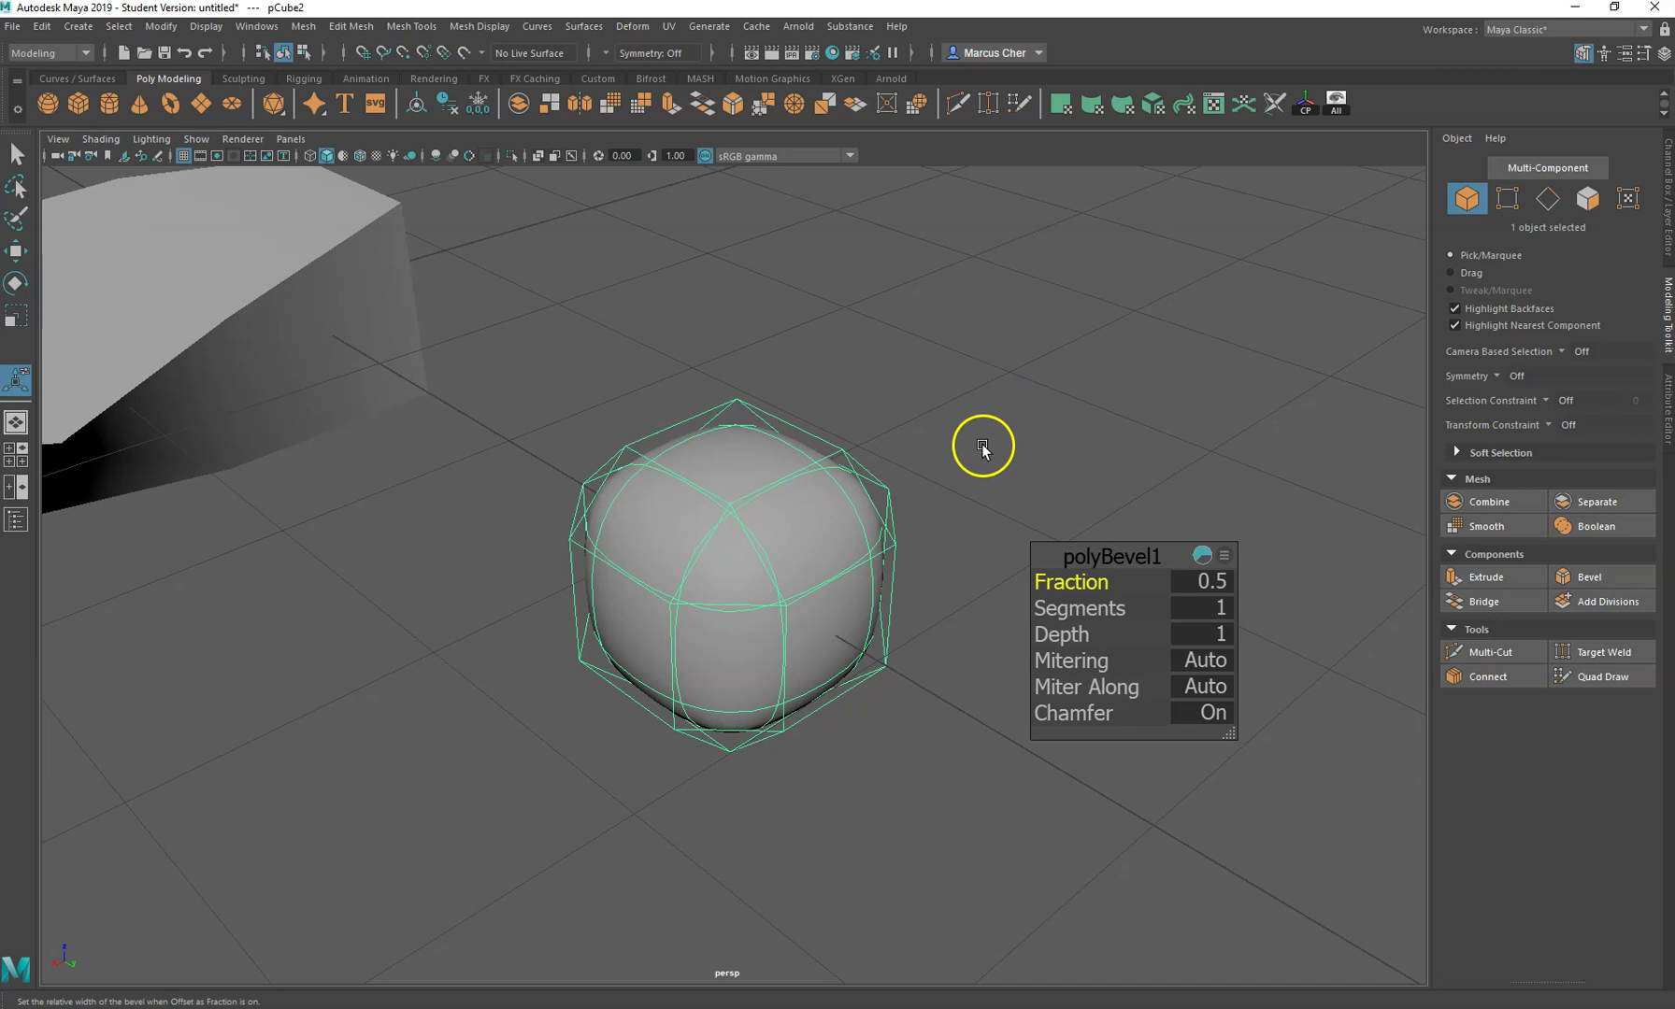
click(983, 448)
click(853, 516)
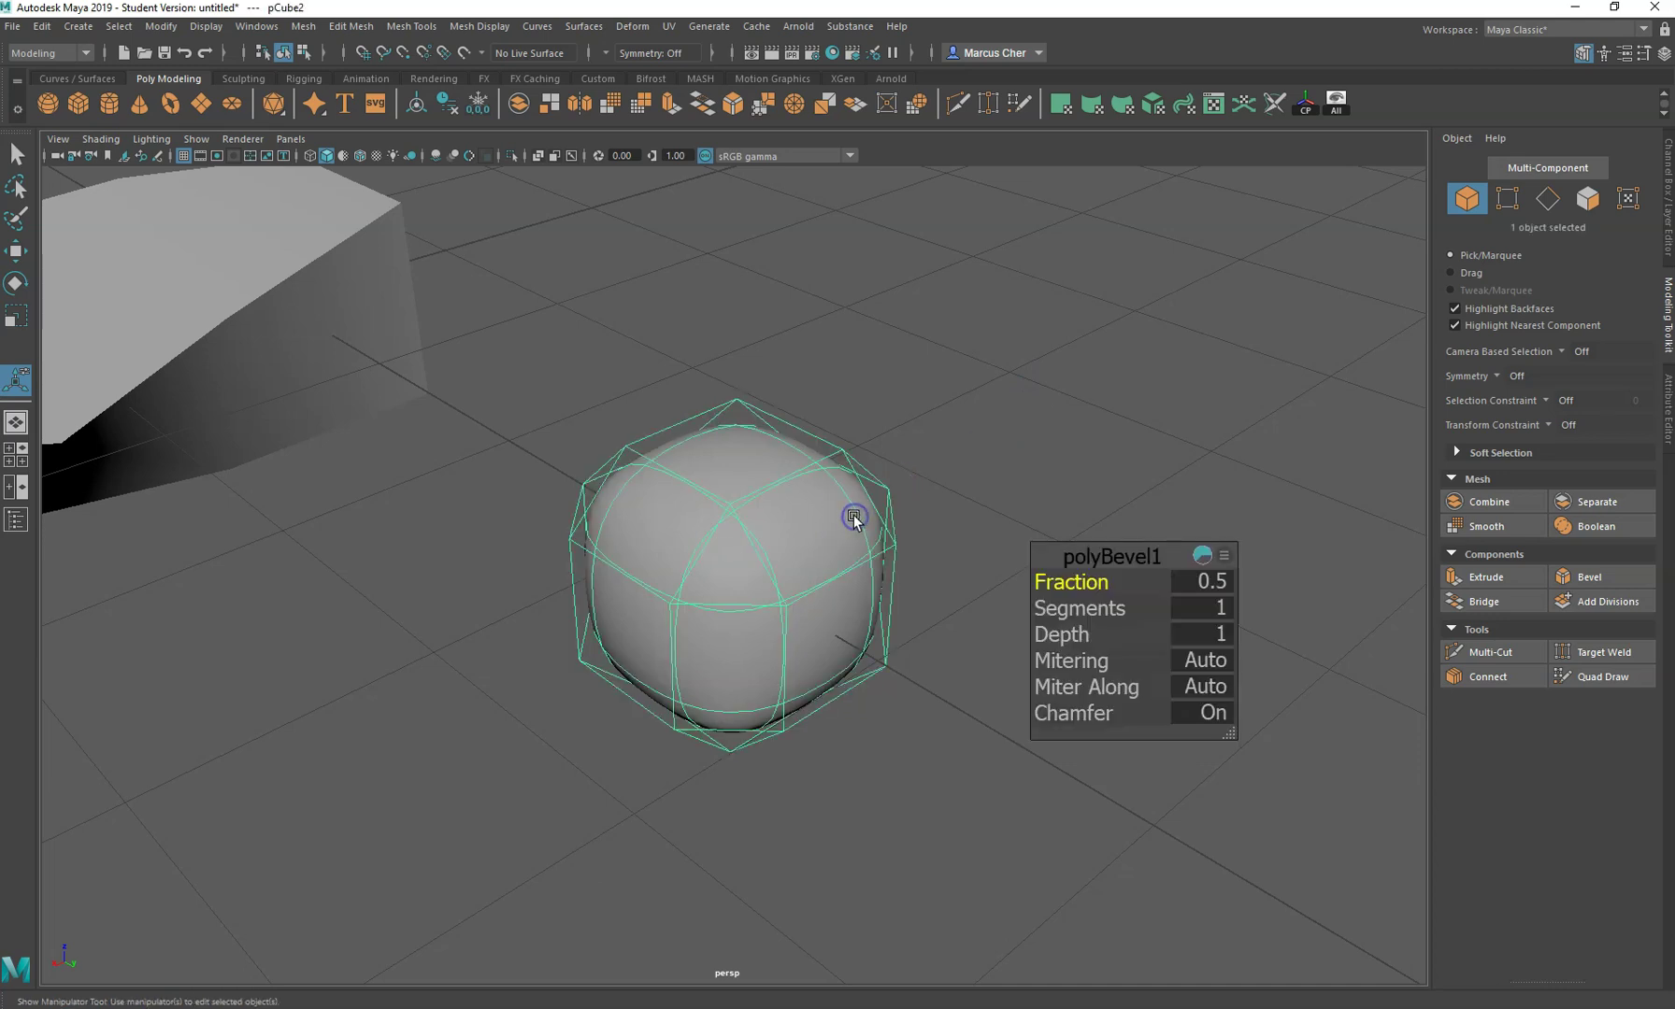
key(1)
- Set the bevel to 3 segments and show the cube as a smooth mesh
click(1220, 608)
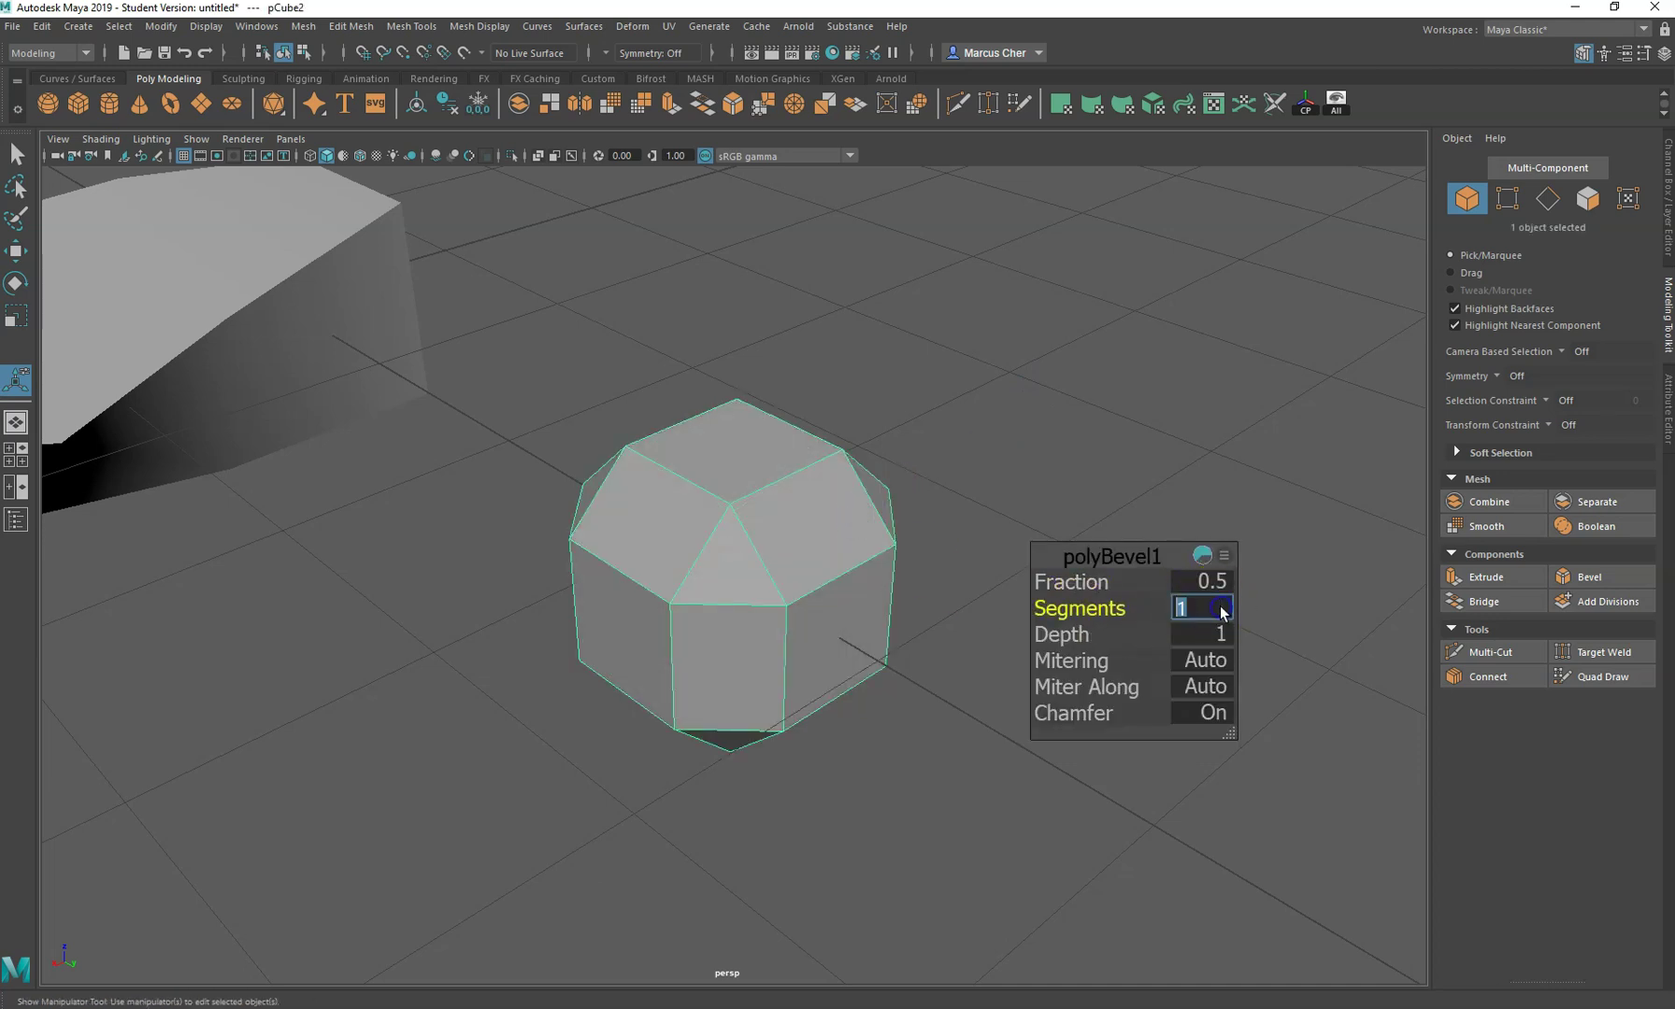
text(3)
key(Return)
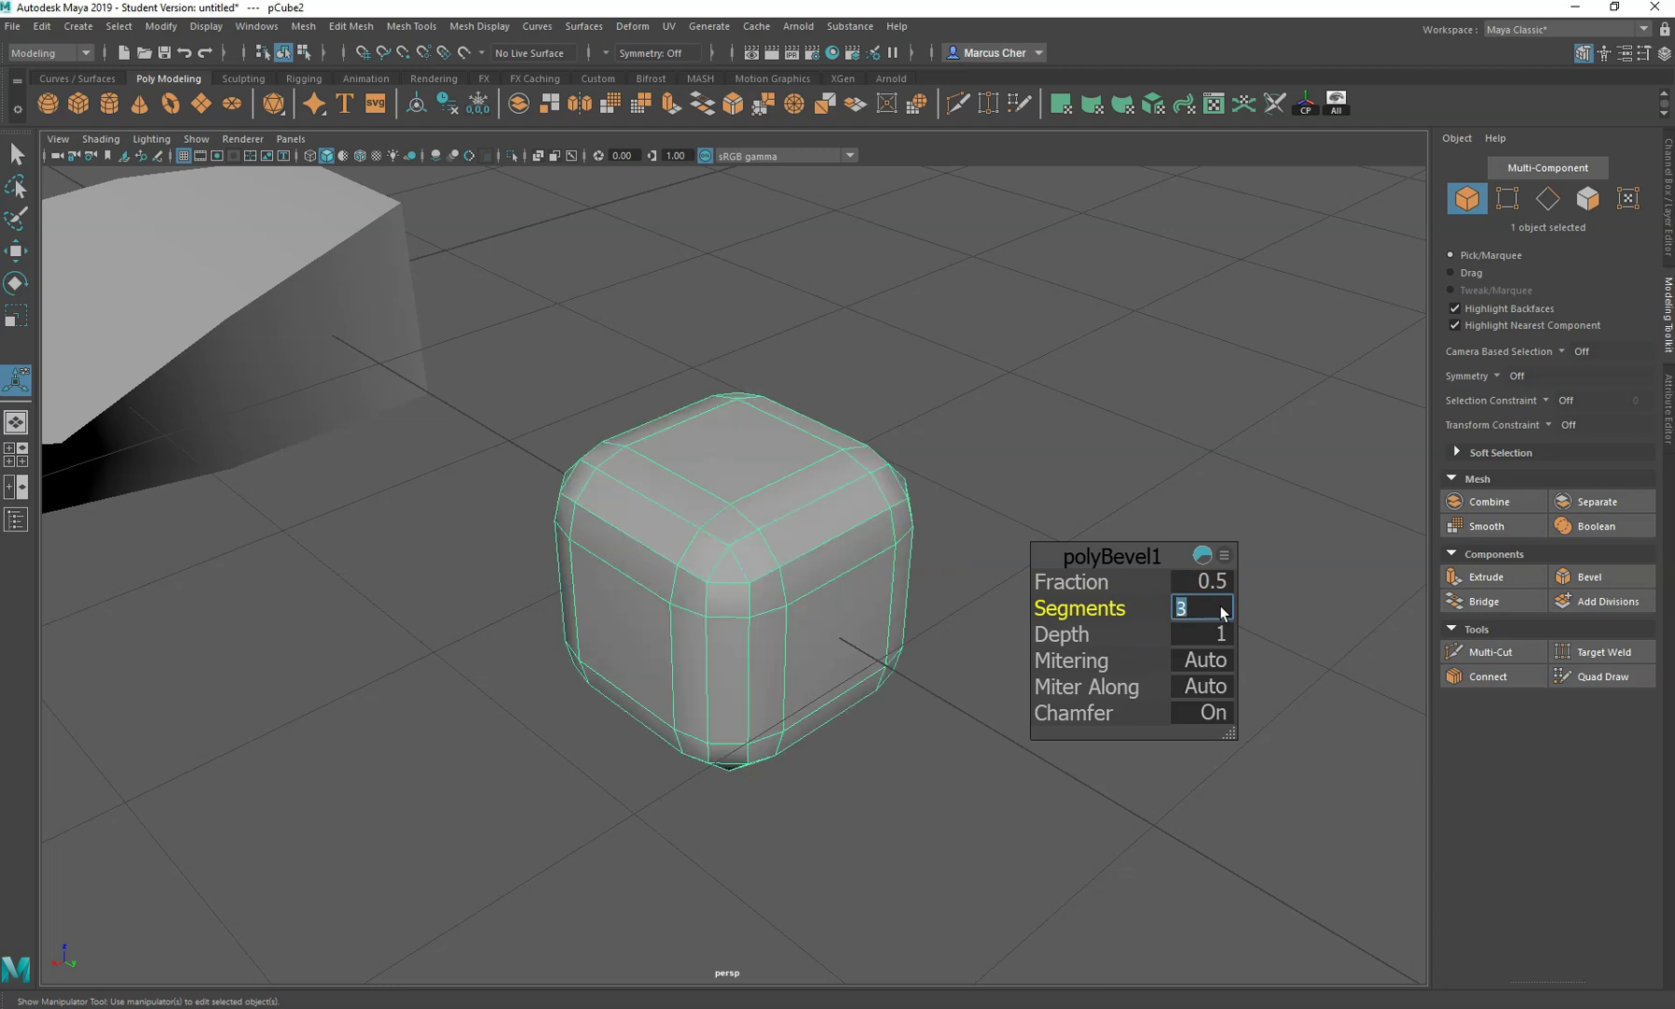
click(1107, 397)
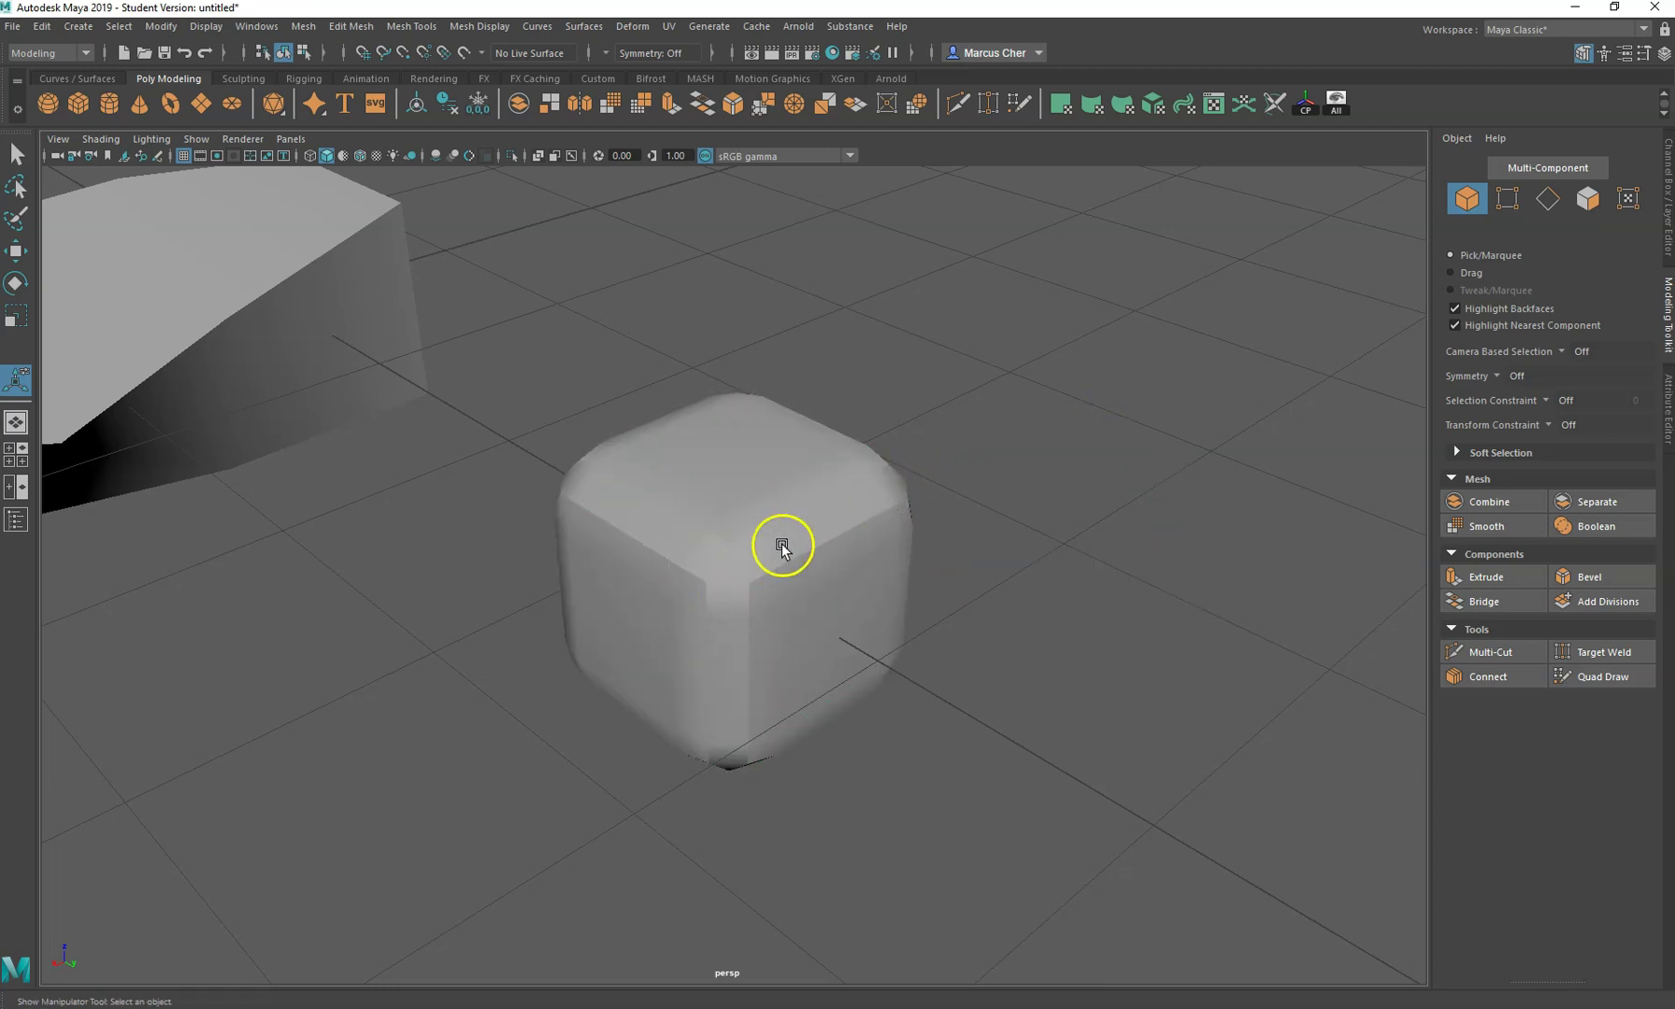
click(781, 544)
key(3)
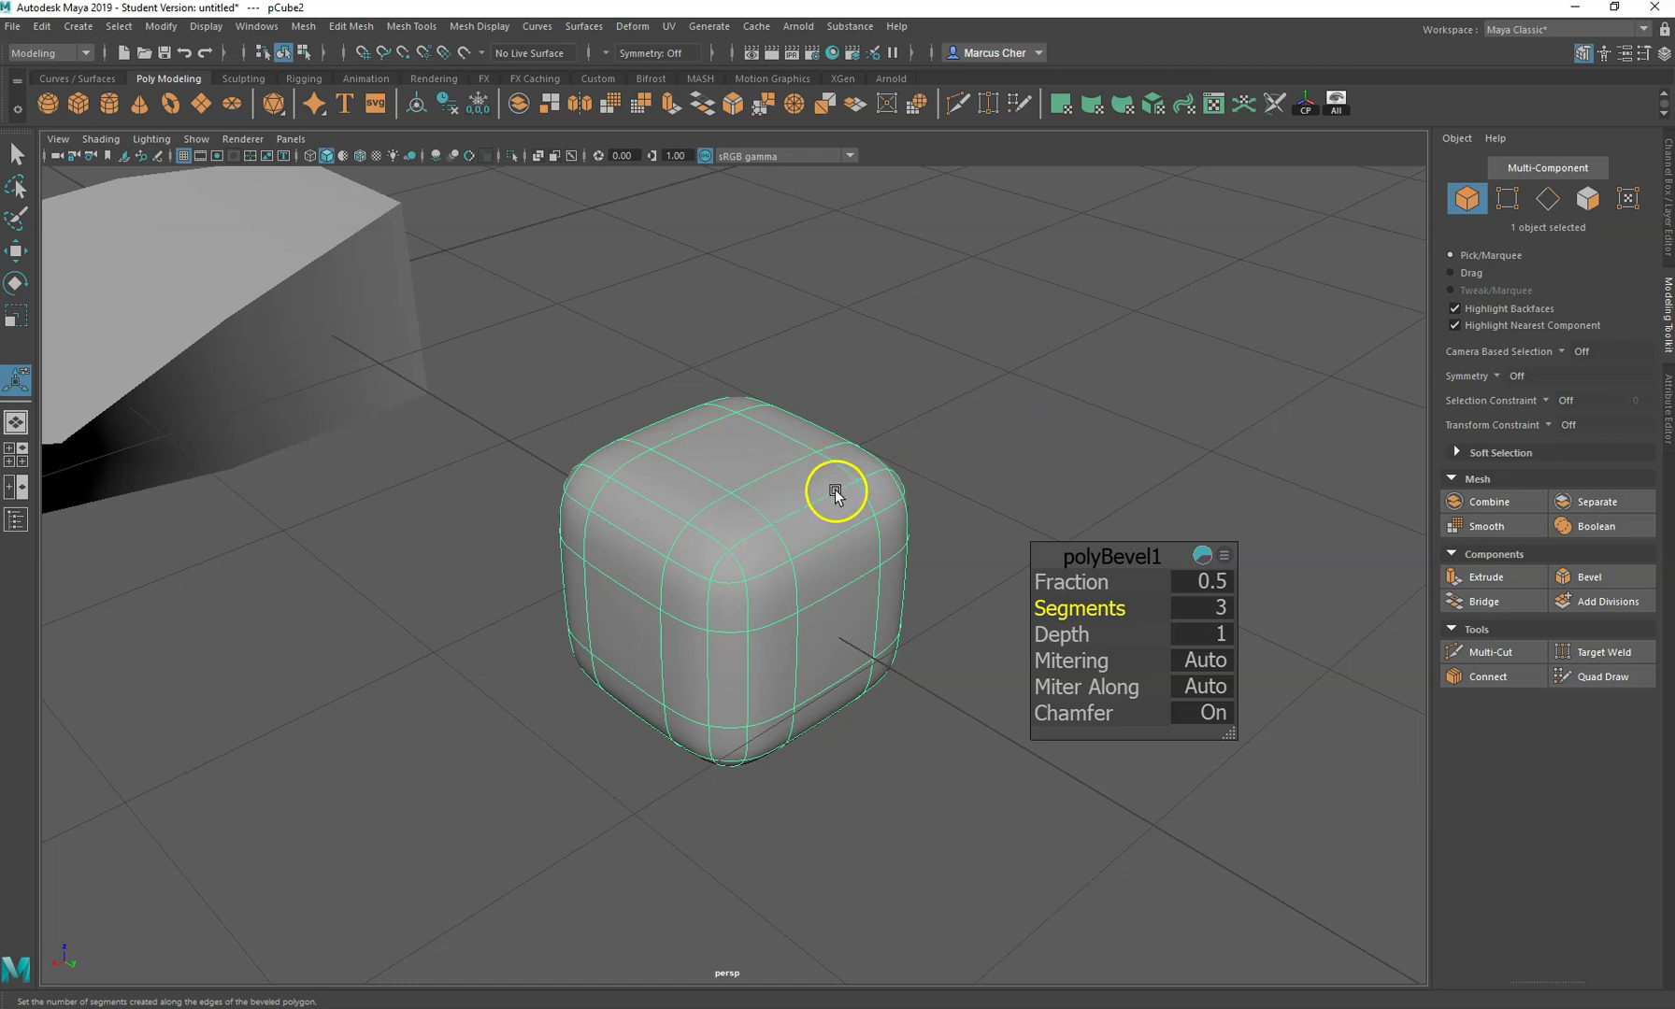
click(989, 393)
click(815, 531)
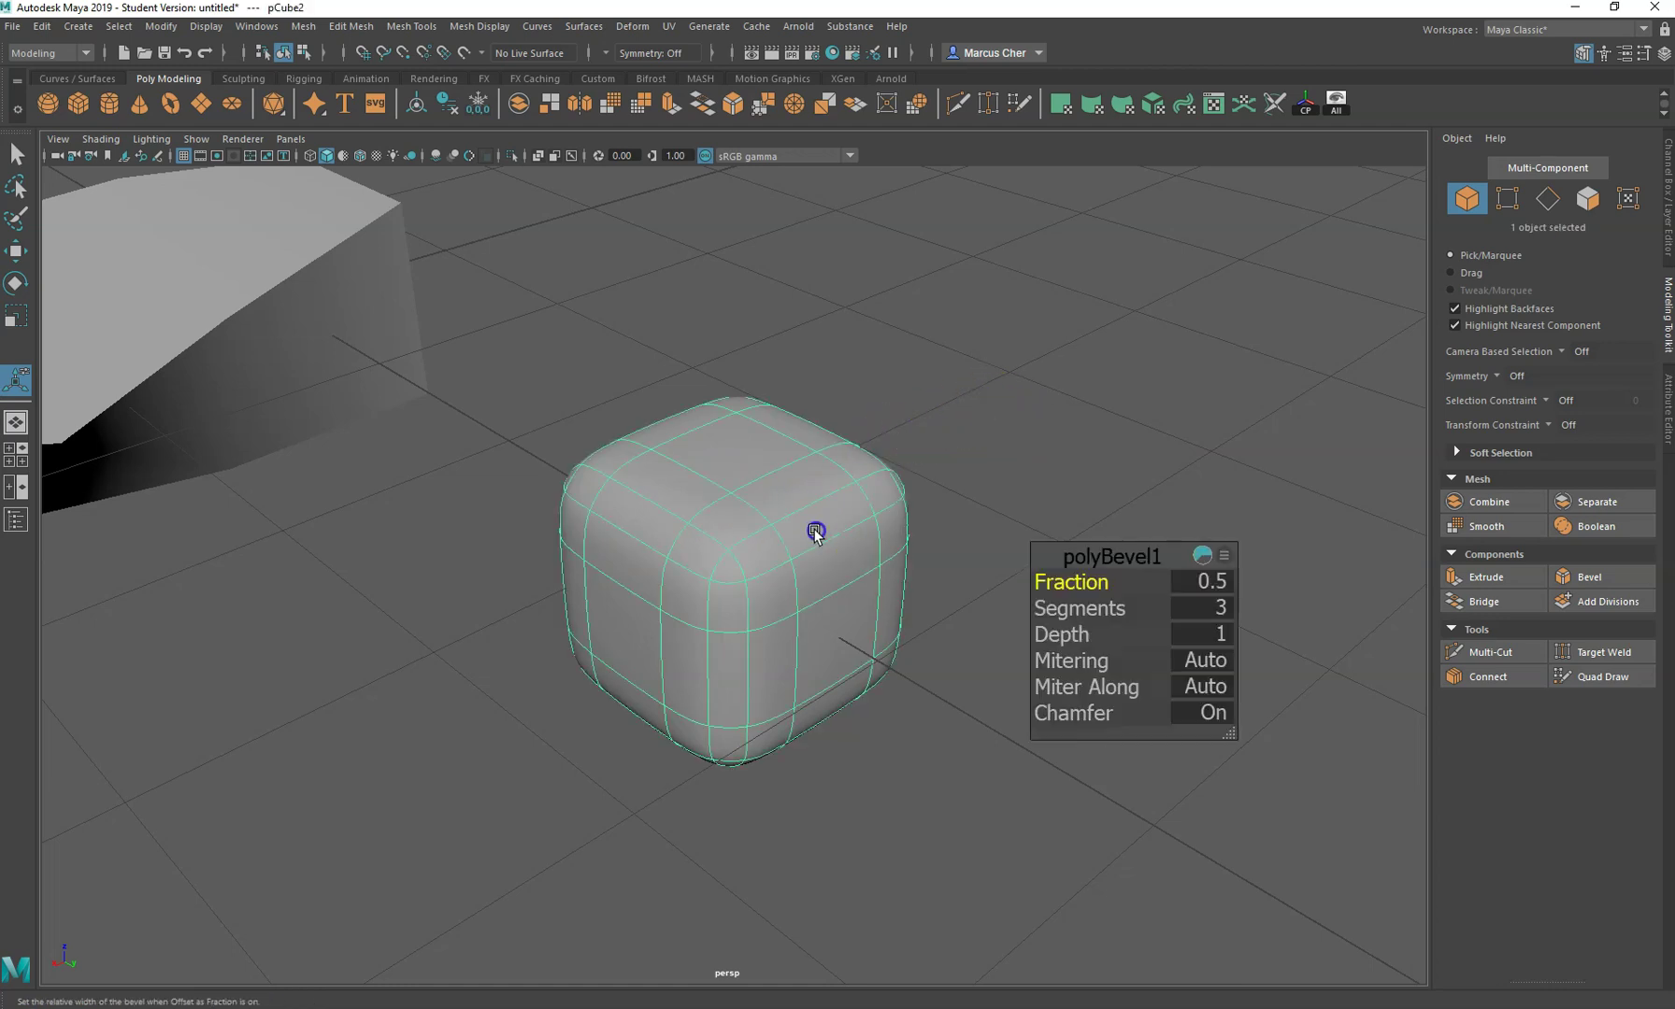
- Select the twisted block pCube1 and frame it in the view
click(925, 458)
alt+right_drag(980, 412, 515, 580)
alt+drag(514, 581, 729, 587)
click(599, 785)
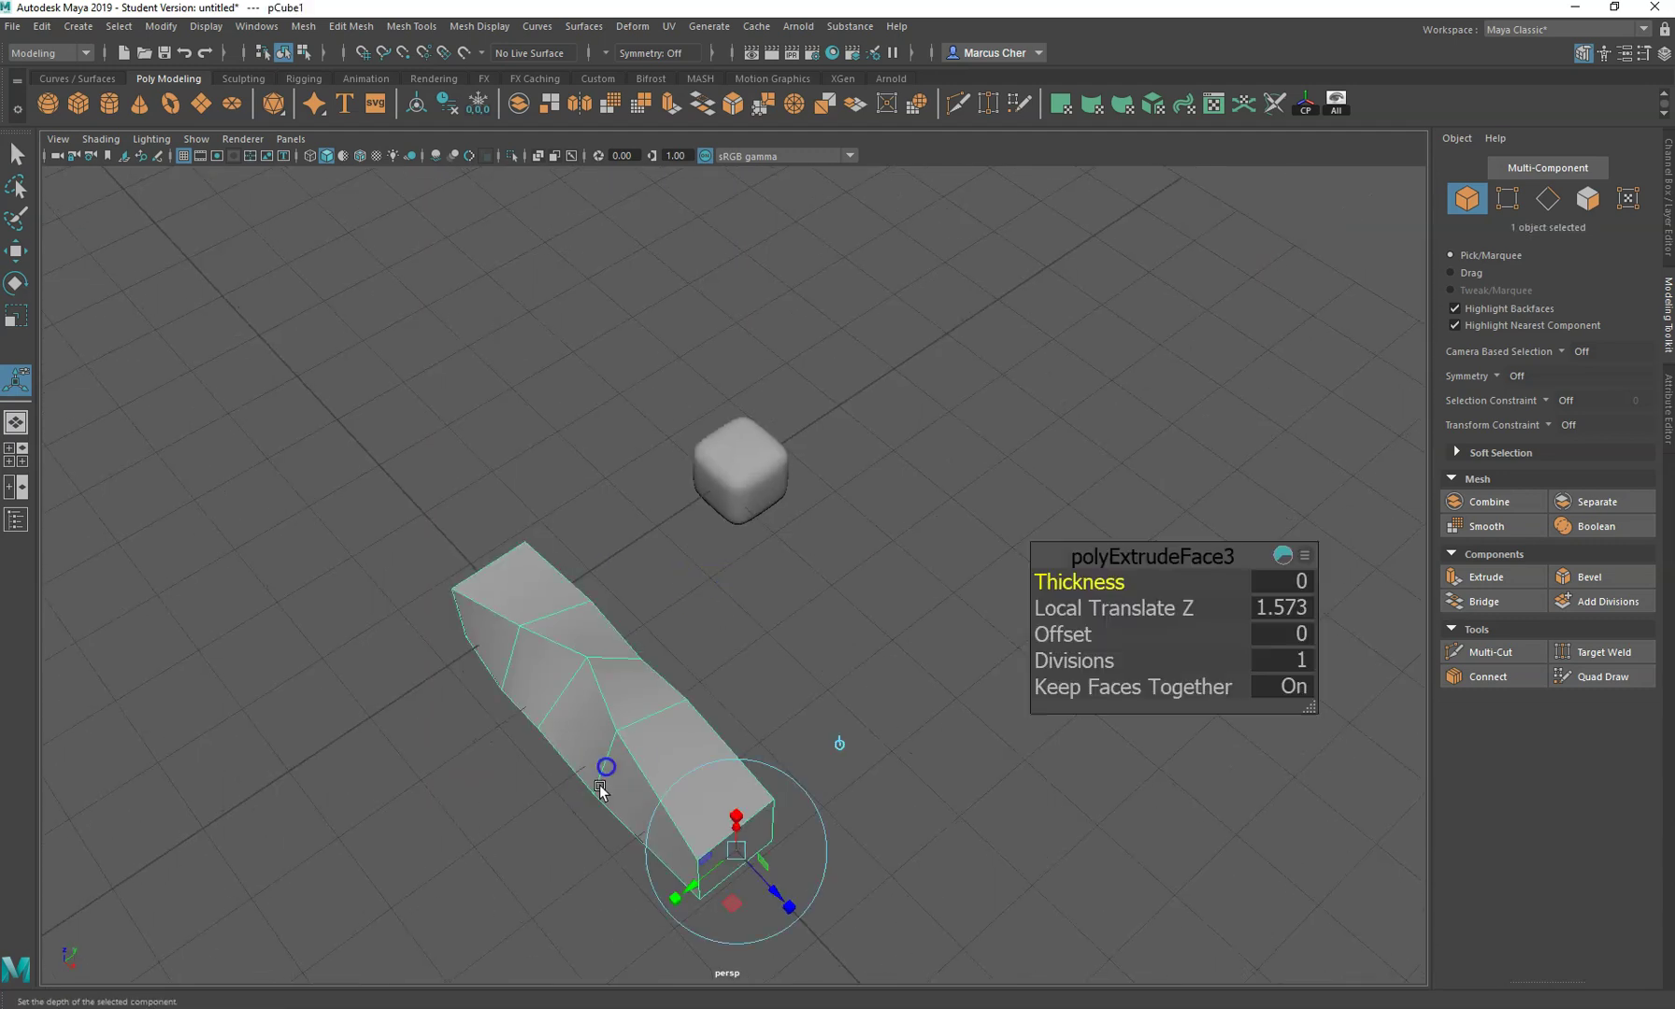
alt+middle_drag(597, 712, 759, 348)
alt+right_drag(759, 348, 877, 501)
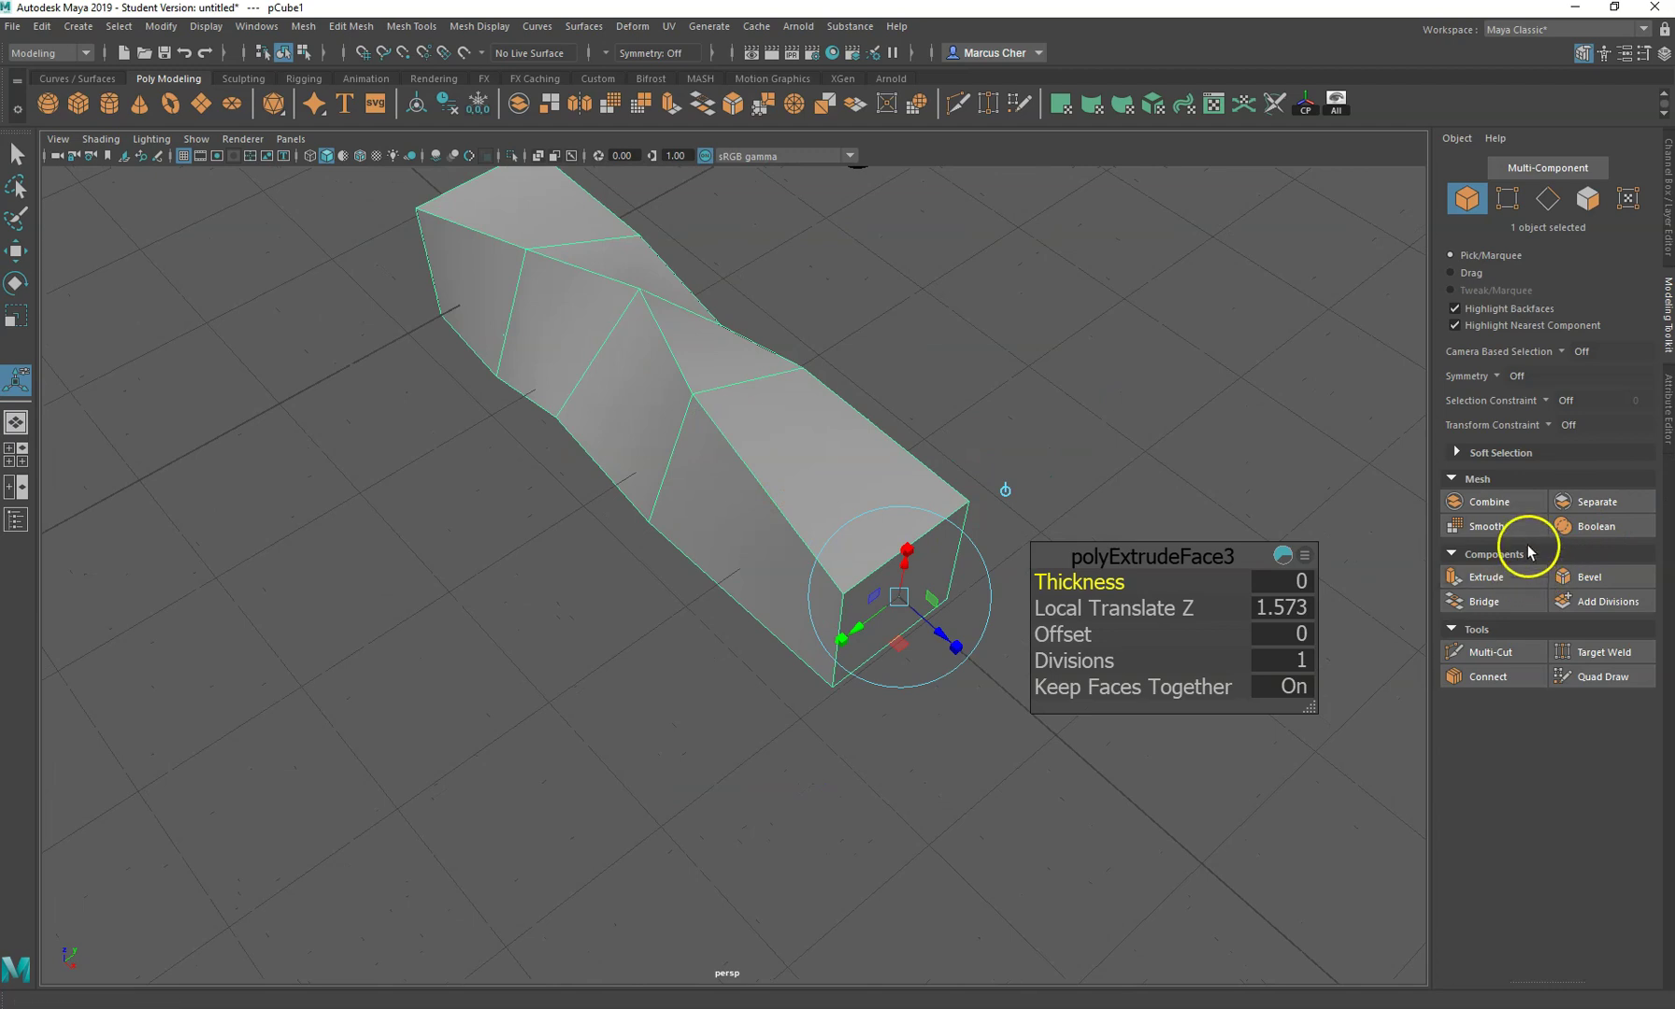
- Bevel the twisted block's edges with a 0.1 fraction
click(1584, 583)
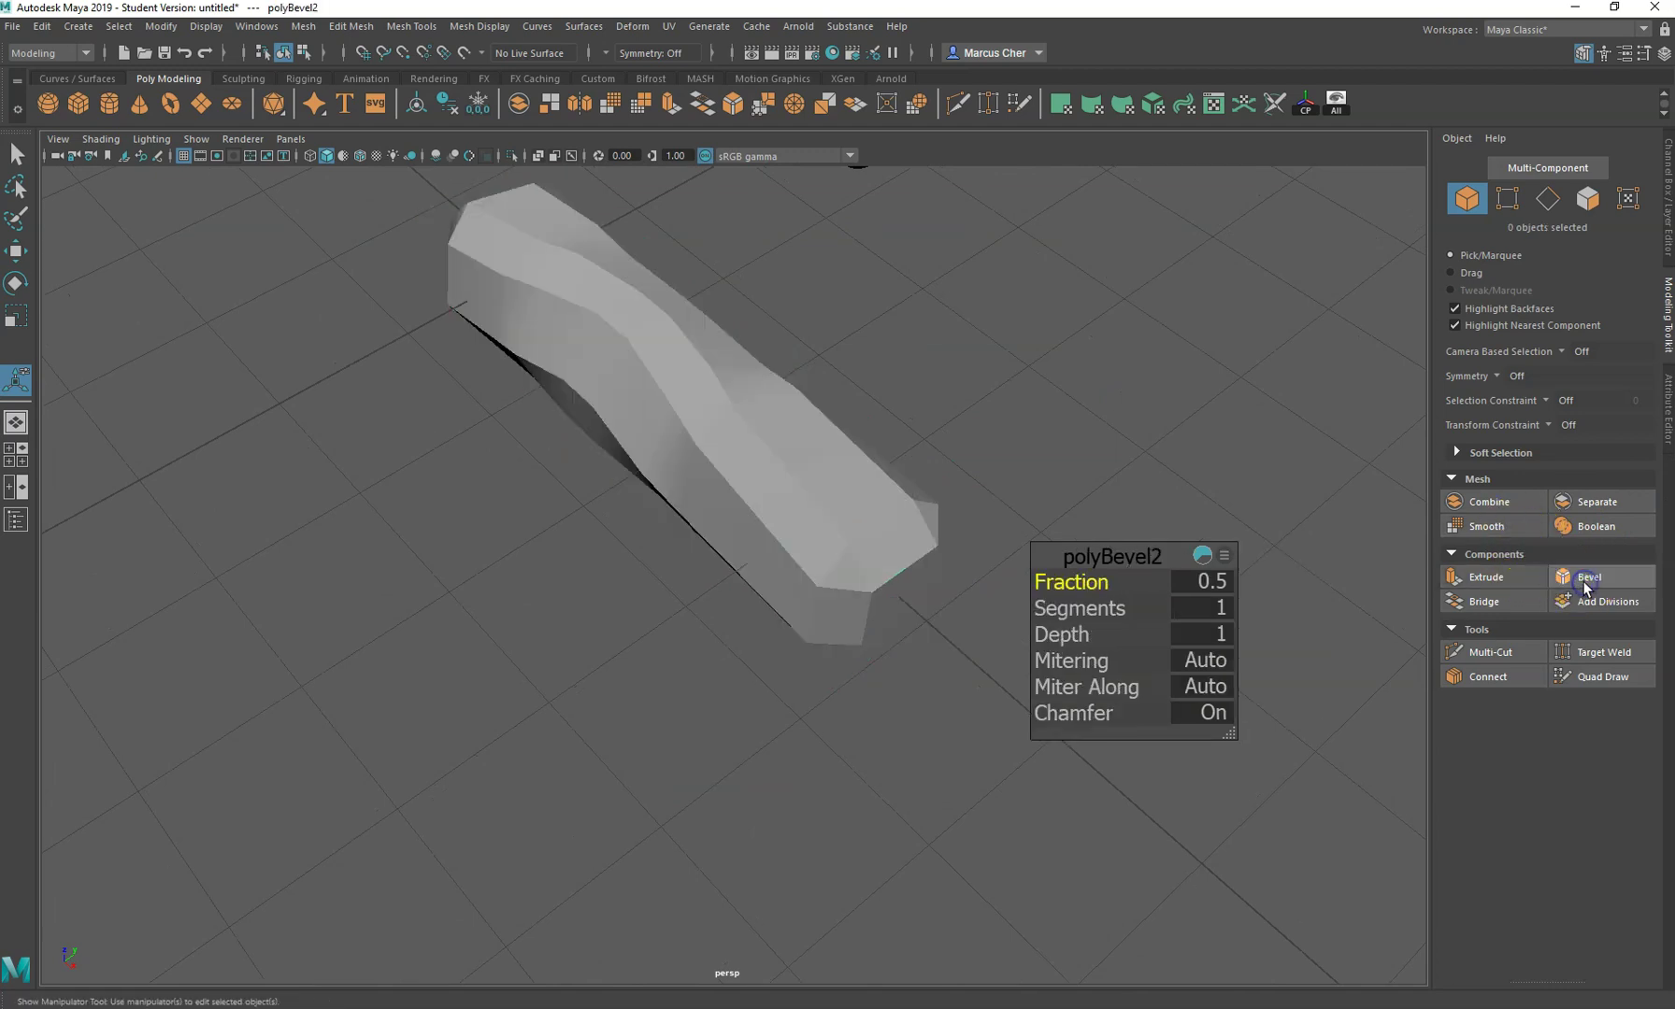
click(790, 446)
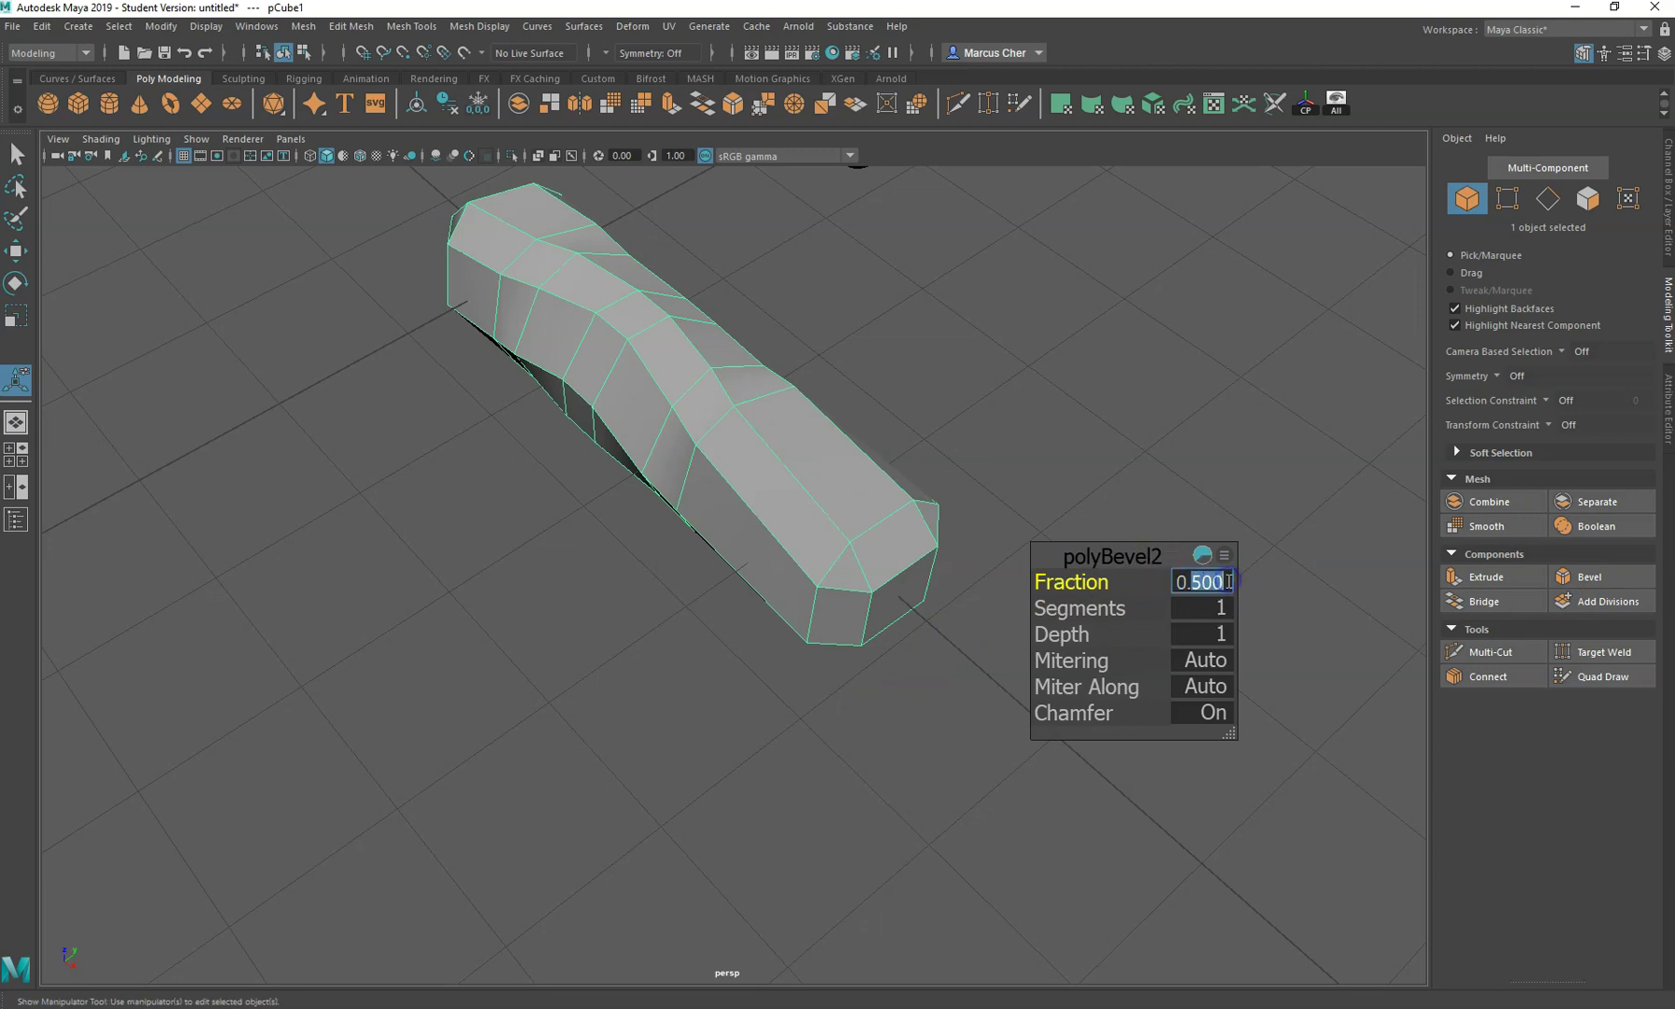
text(0.1)
key(Return)
- Show the beveled twisted block as a smooth mesh
alt+drag(882, 524, 736, 424)
key(3)
click(1000, 360)
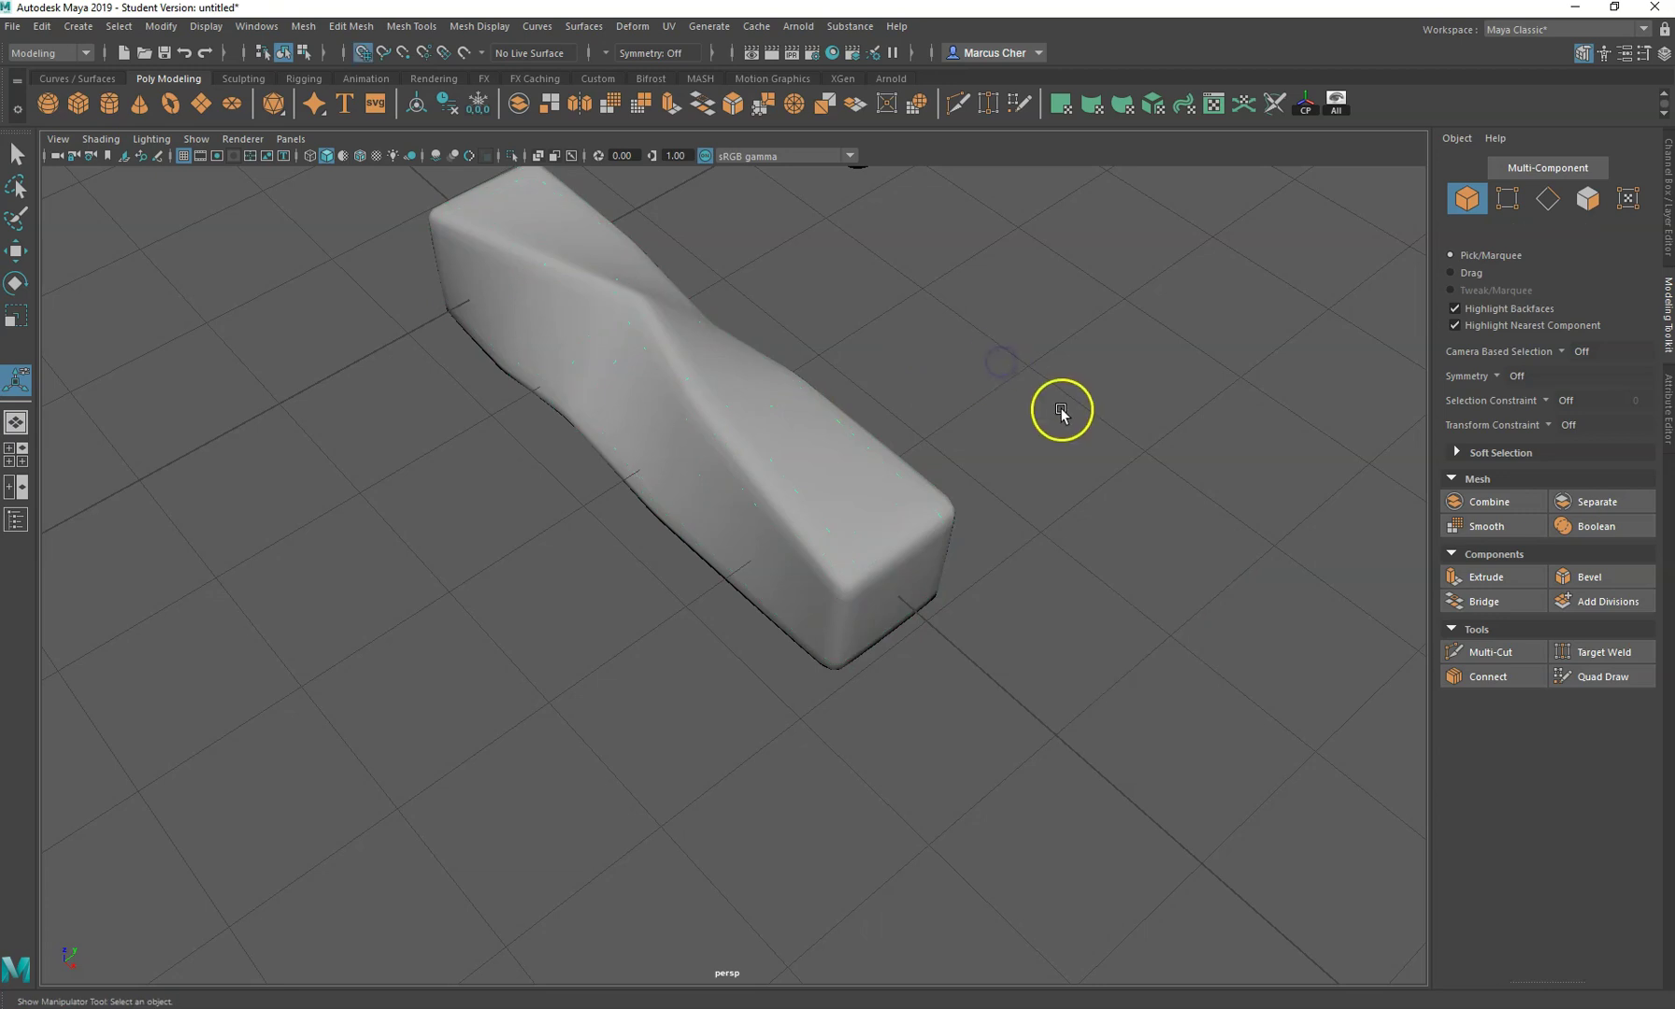
alt+drag(1061, 408, 697, 505)
click(686, 446)
- Orbit around the scene to inspect the smoothed block from several sides
alt+drag(829, 377, 710, 636)
click(679, 657)
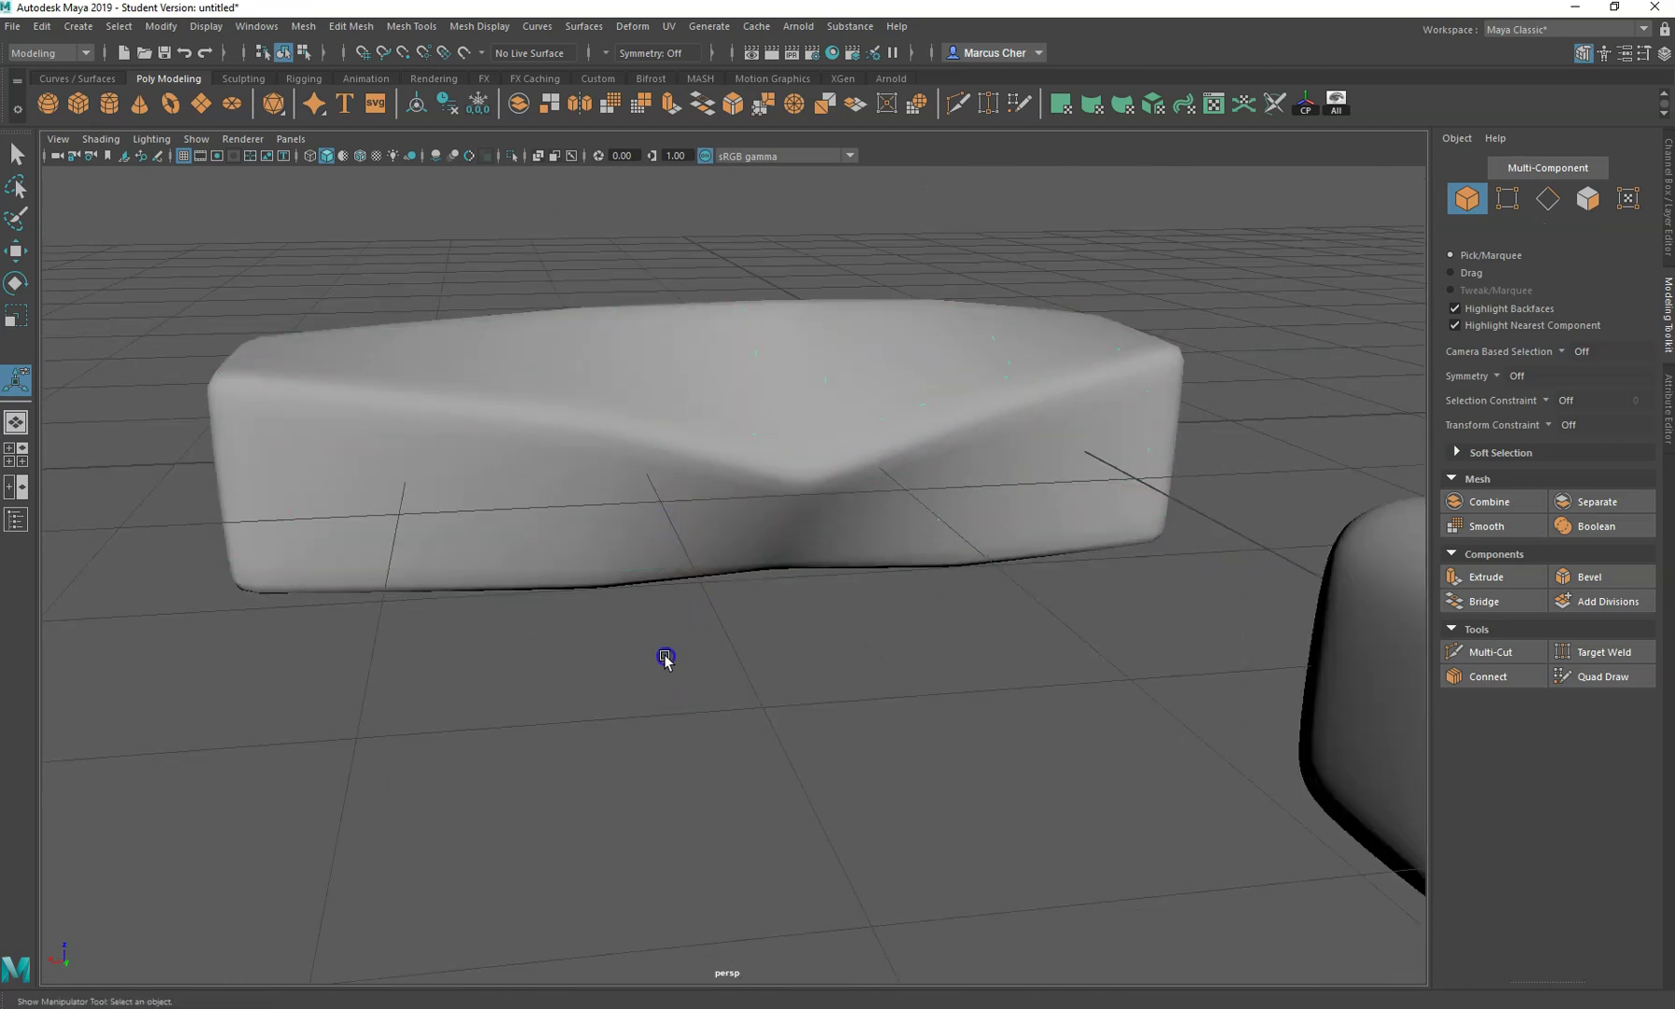
alt+right_drag(666, 658, 658, 613)
alt+drag(826, 617, 984, 615)
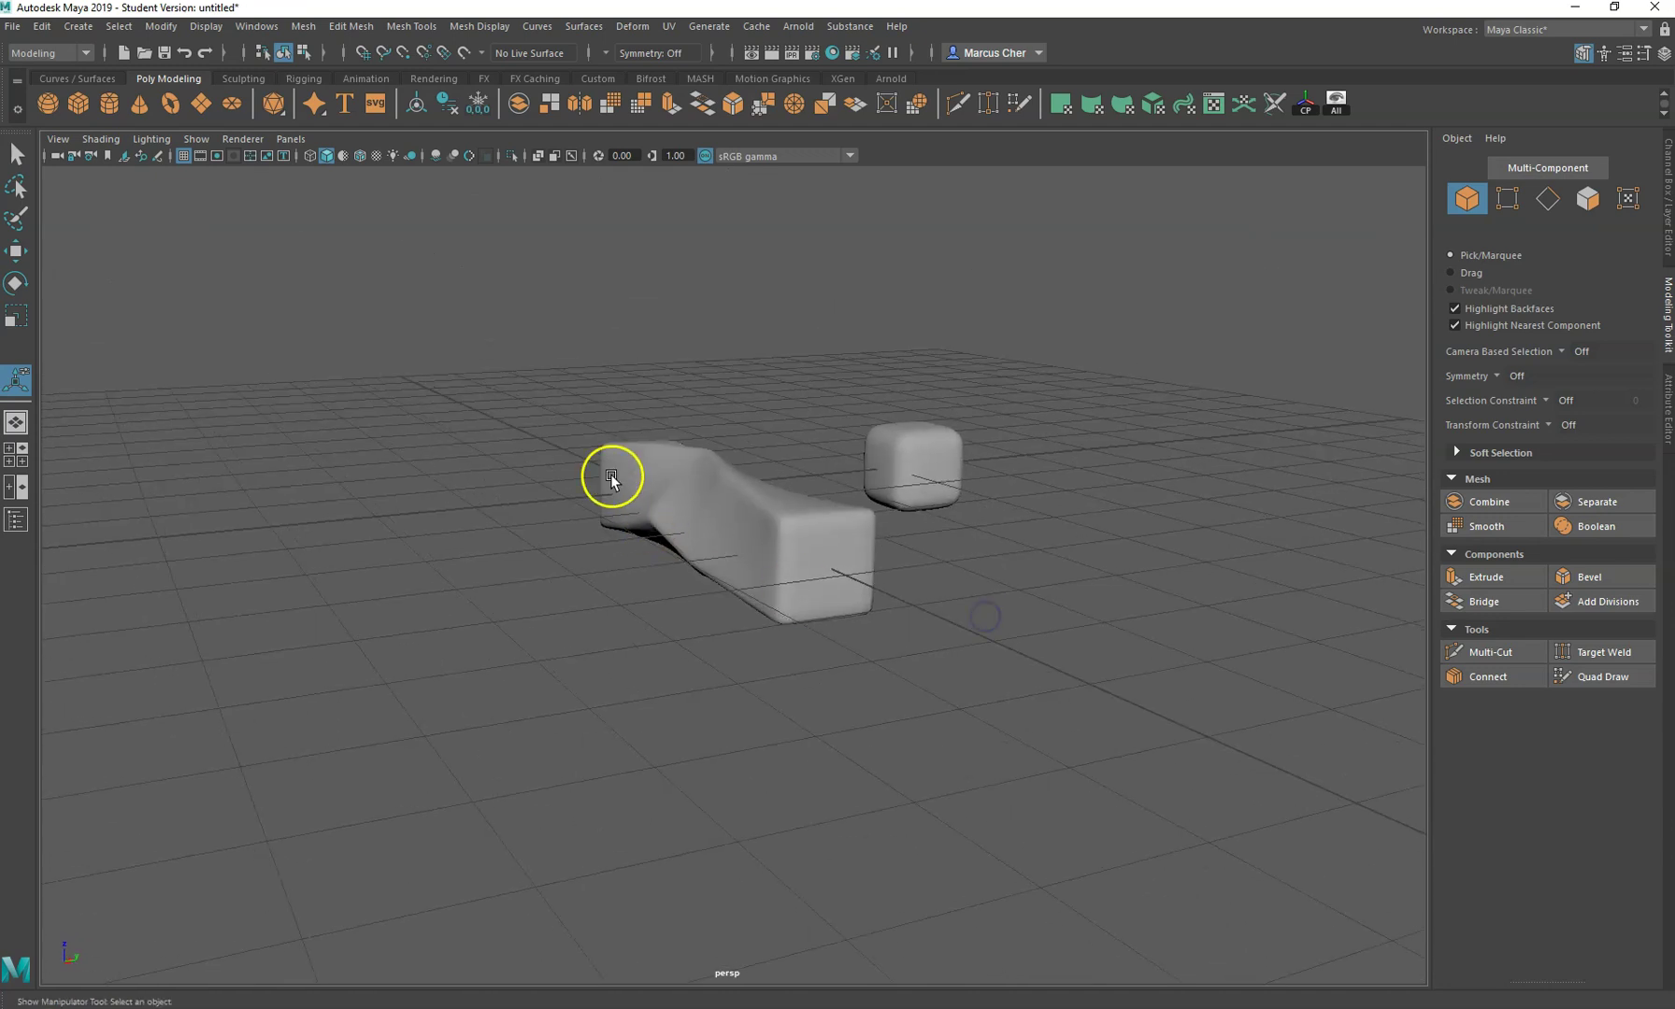
alt+drag(616, 475, 591, 430)
alt+right_drag(590, 430, 654, 536)
click(733, 598)
- Switch pCube1 to vertex mode and select the vertices near the kinked end
alt+drag(654, 537, 819, 692)
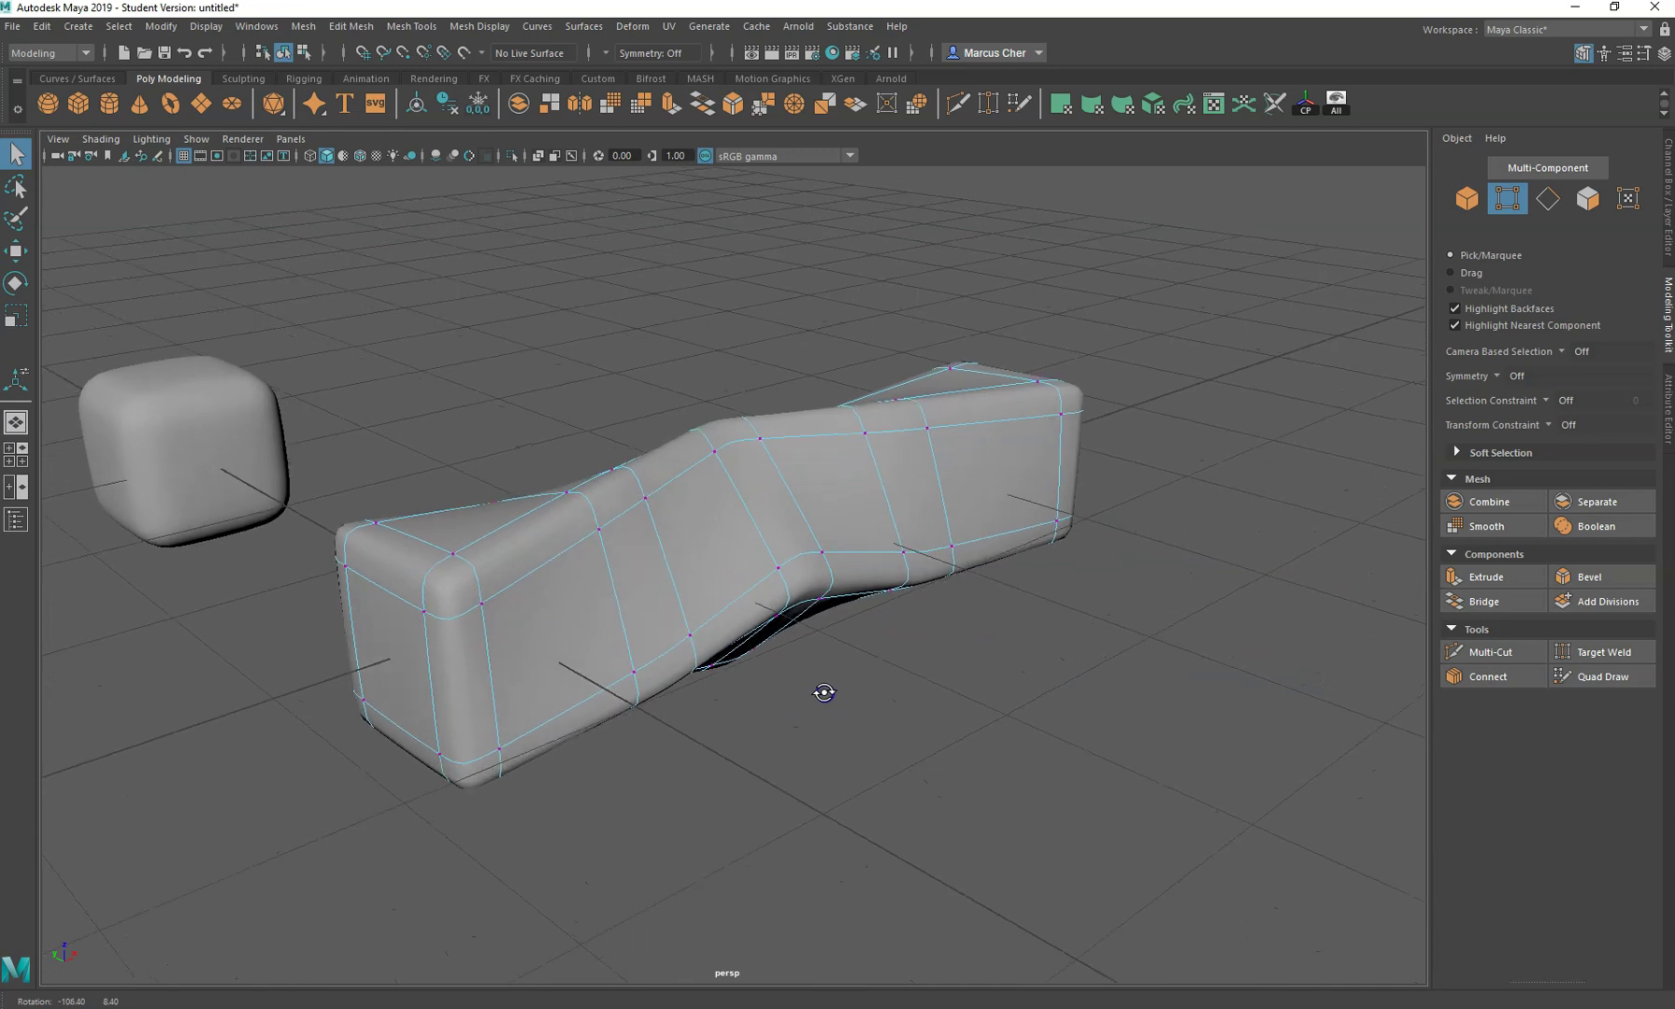
drag(758, 534, 467, 539)
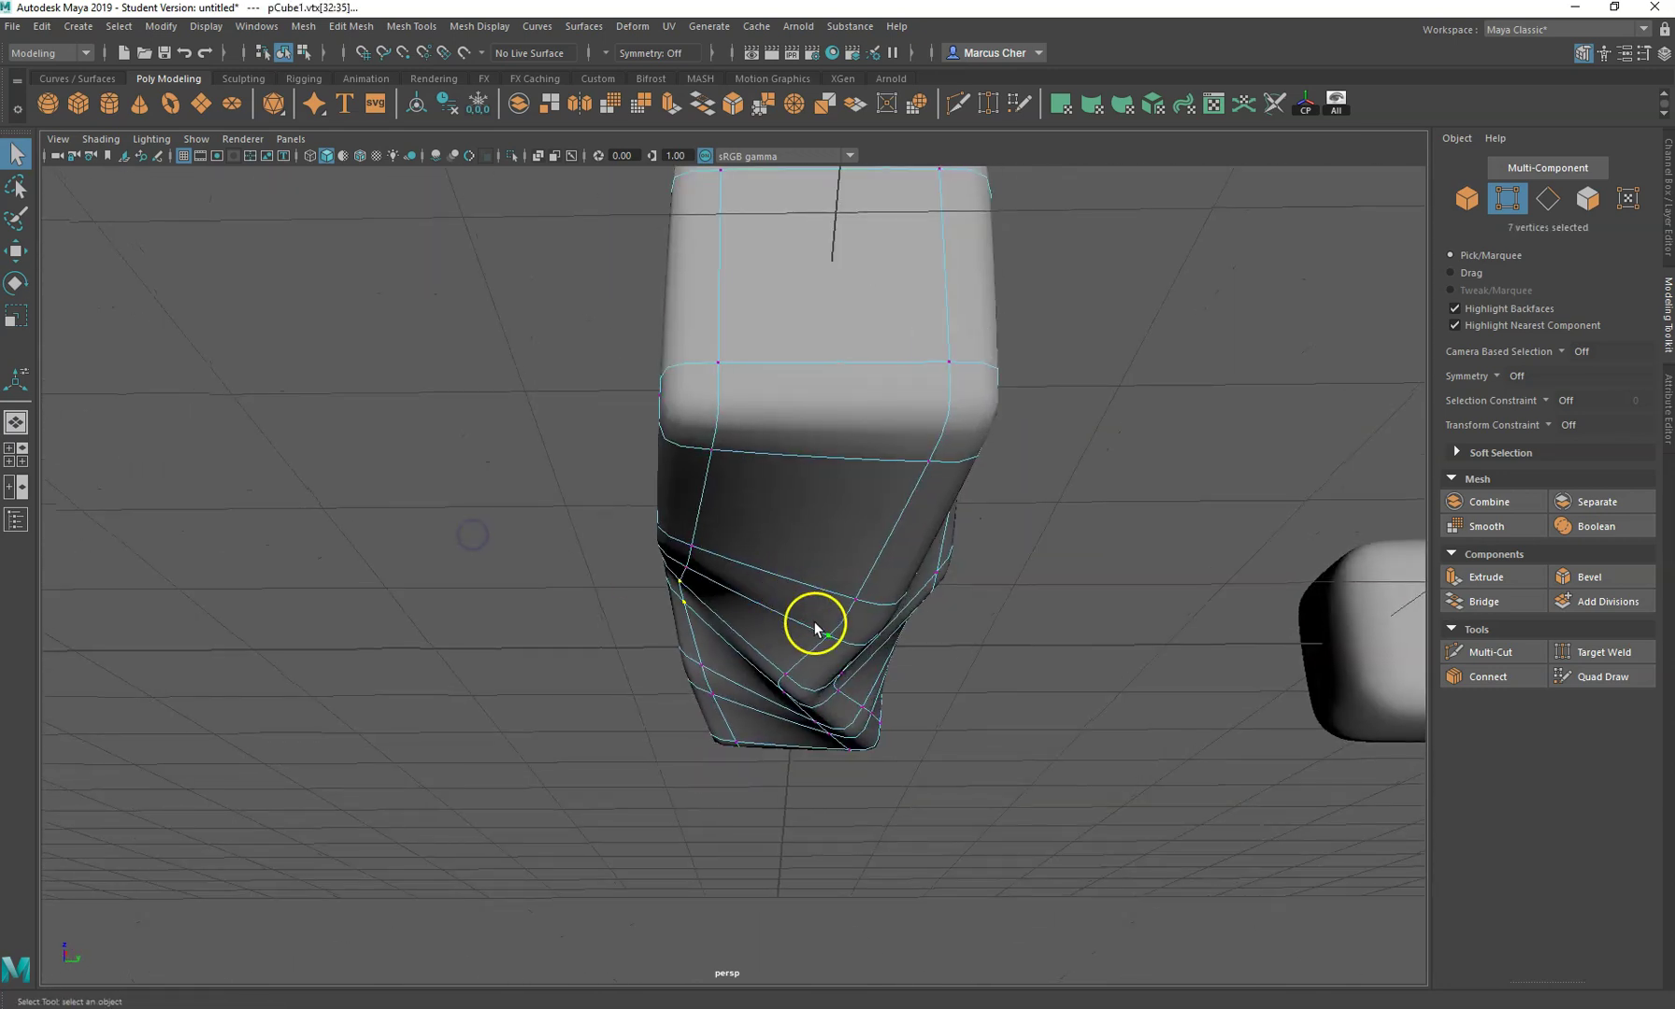
drag(816, 620, 812, 774)
alt+drag(812, 774, 568, 489)
drag(568, 561, 550, 580)
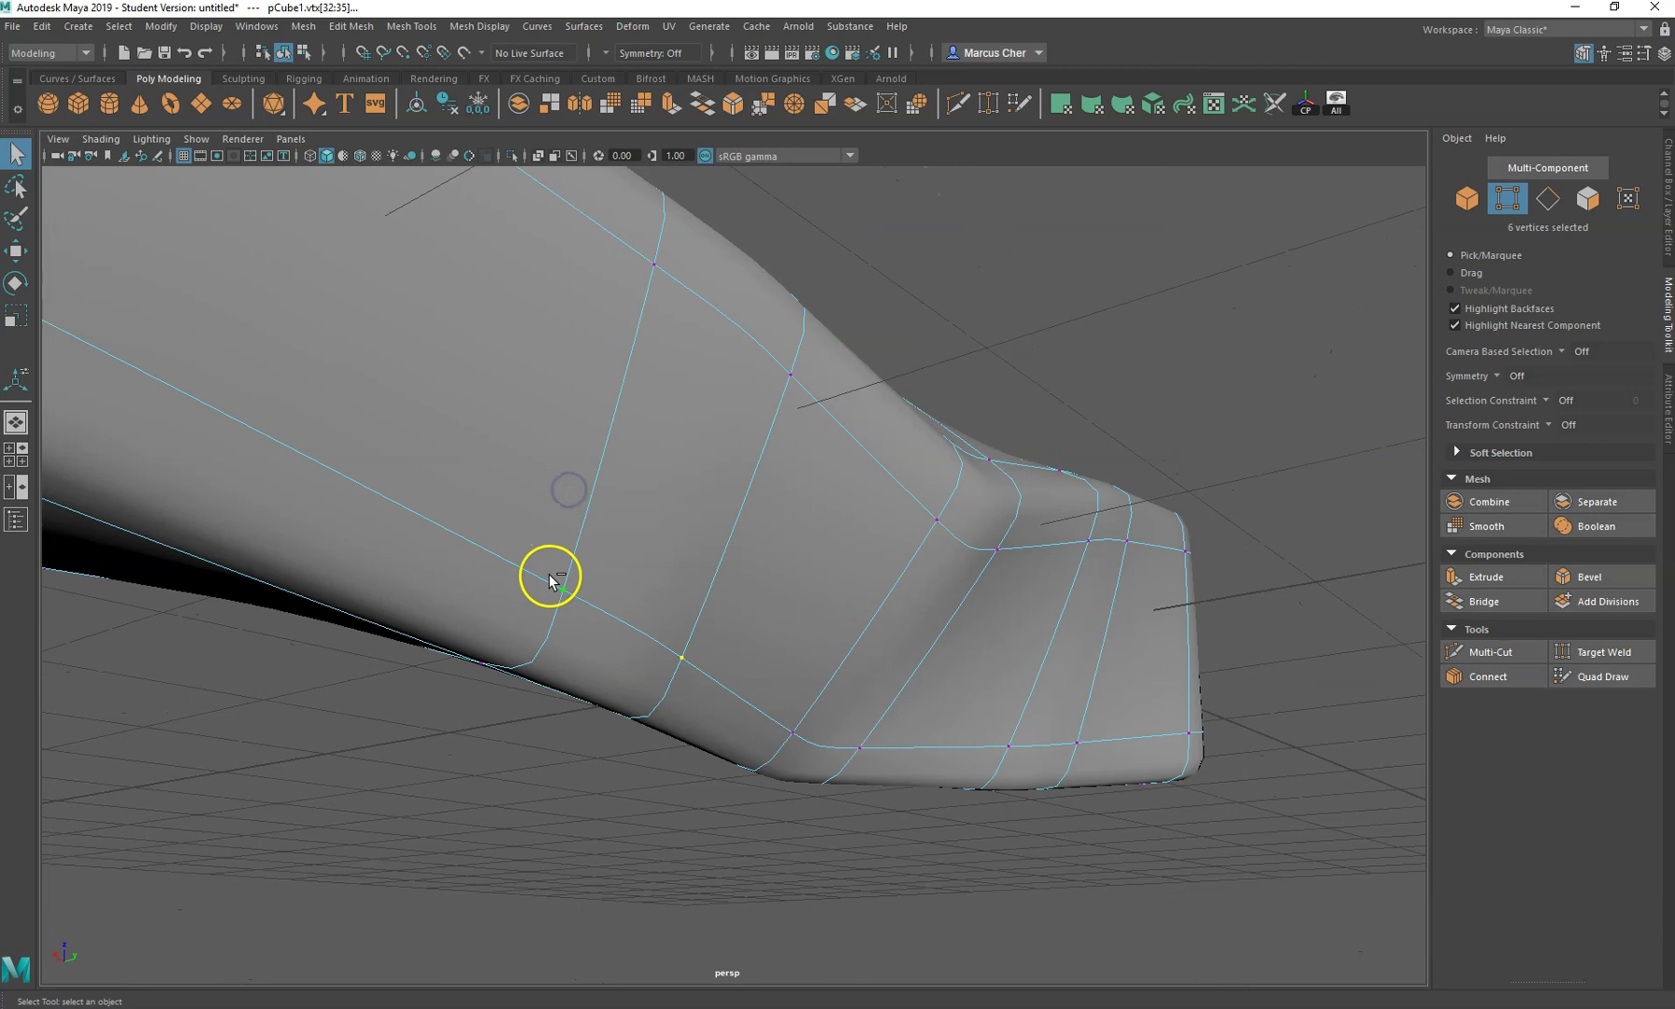
alt+drag(706, 665, 787, 715)
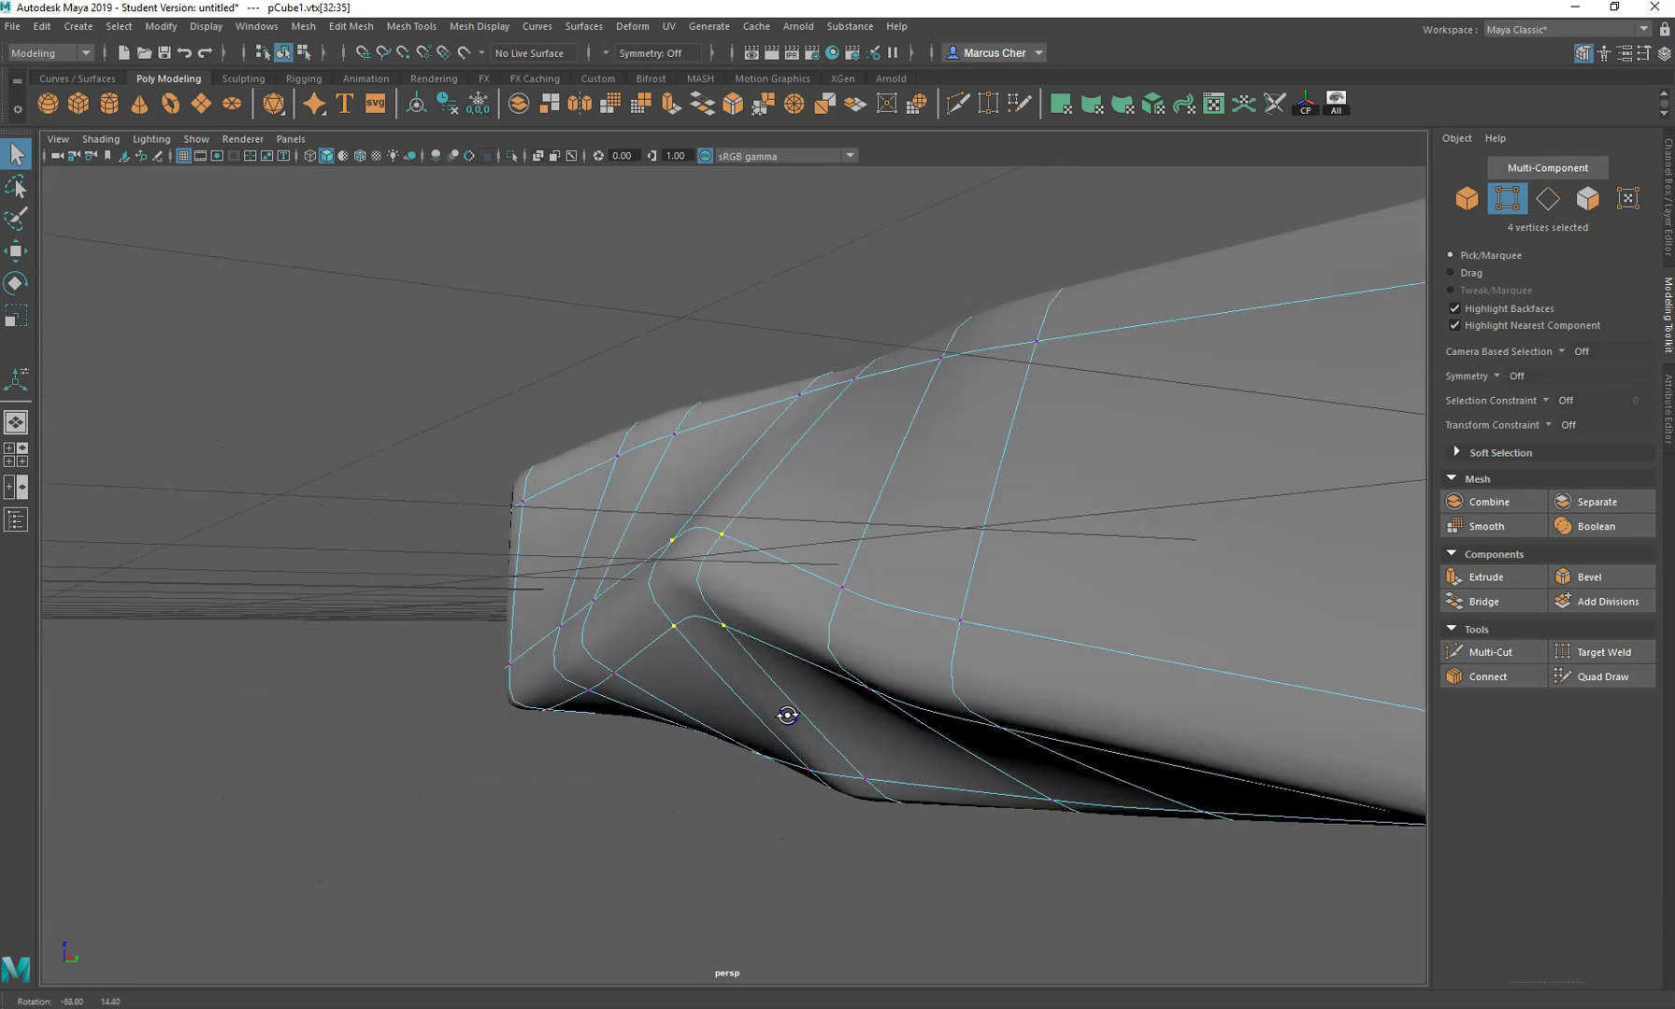
- Move the four selected vertices down, slide them along X, then raise them slightly
key(w)
drag(658, 463, 661, 580)
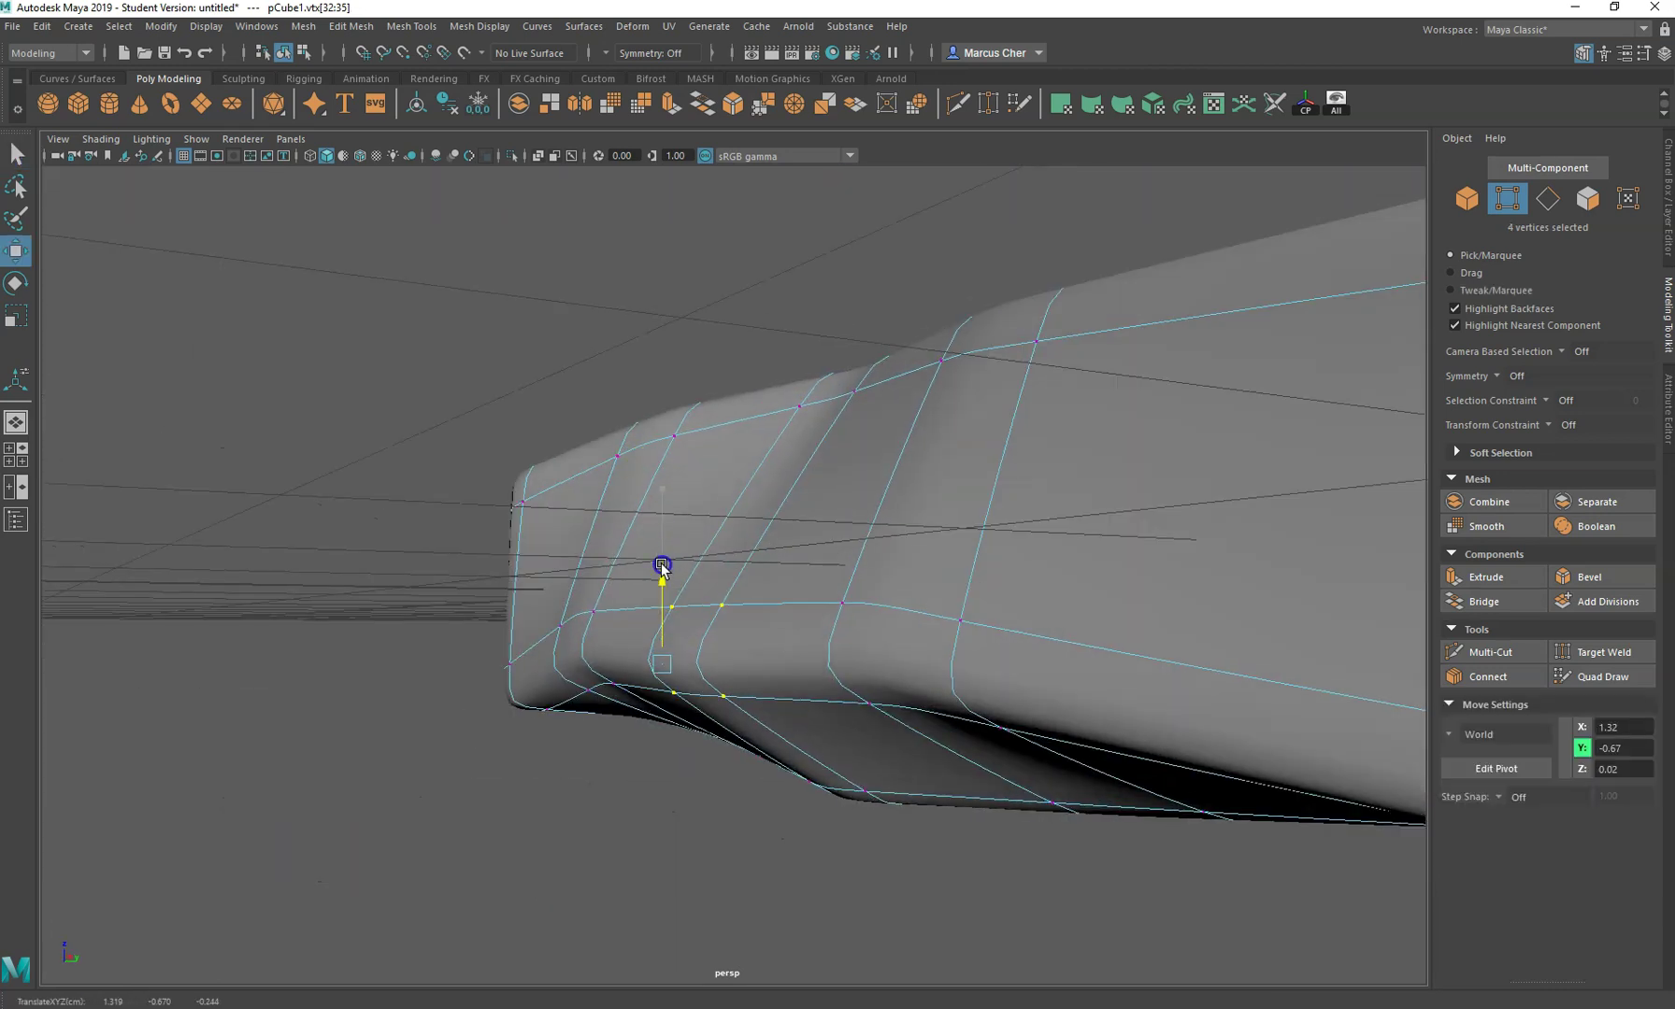
drag(737, 677, 968, 704)
drag(848, 590, 972, 598)
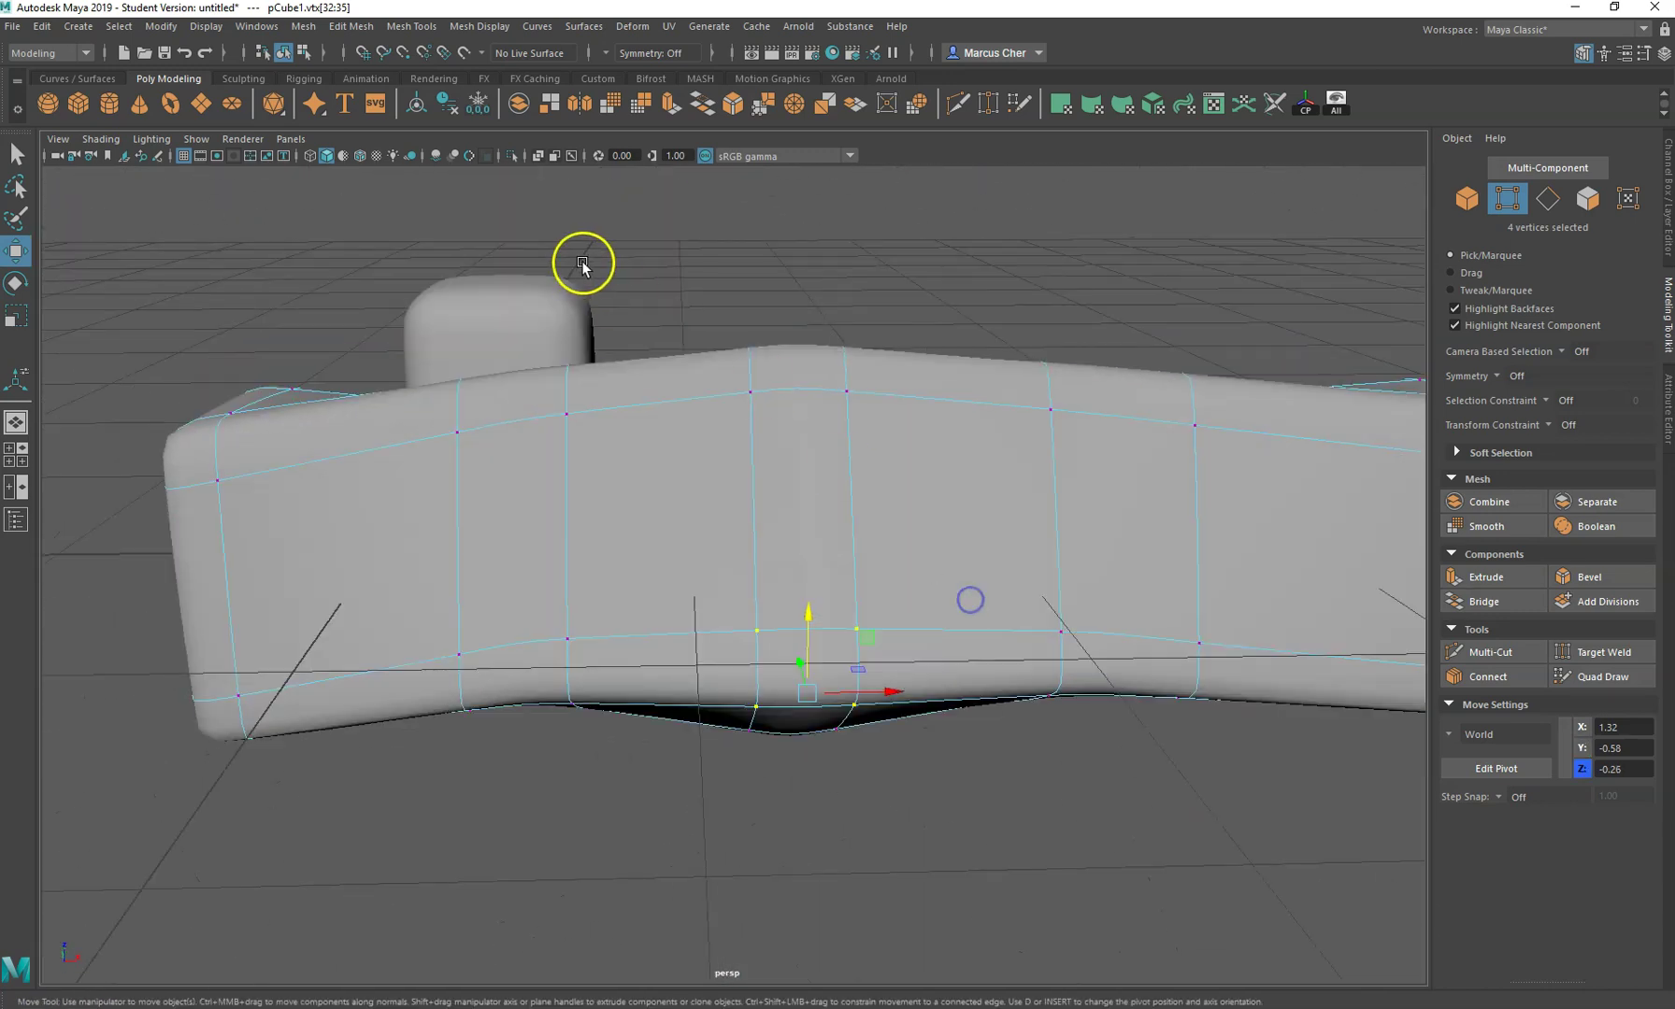
- Select four vertices on the block's top edge and orbit to check the edit
drag(707, 276, 904, 412)
alt+drag(905, 411, 942, 369)
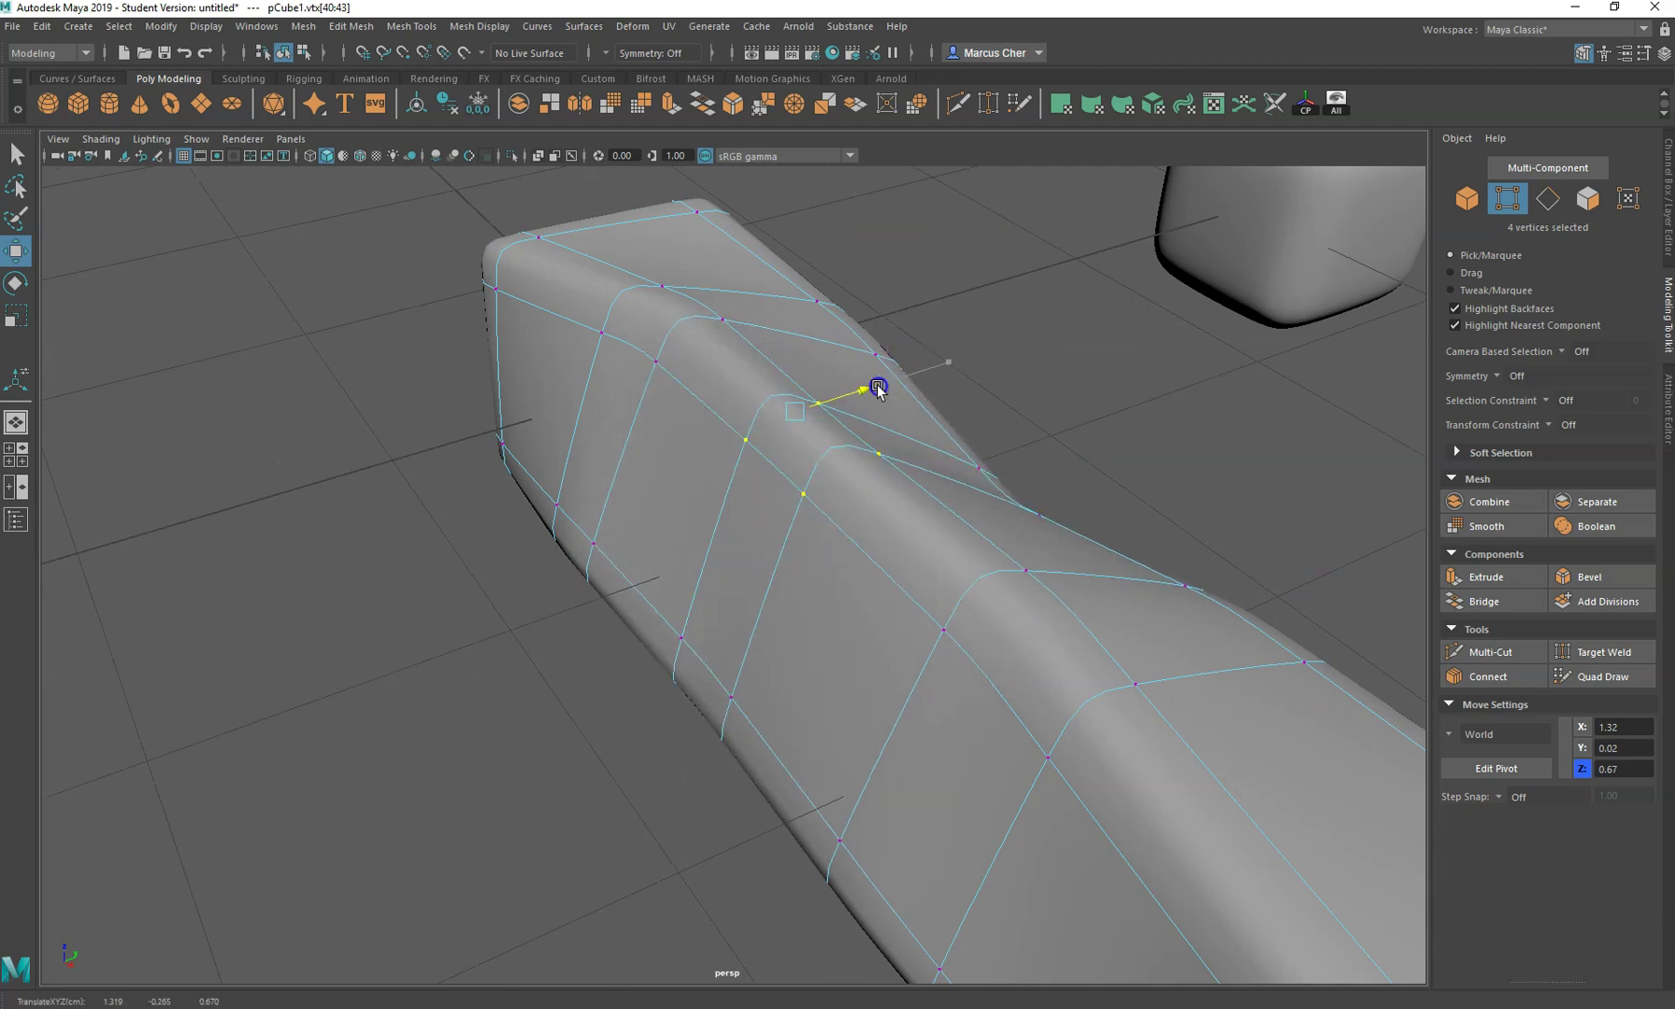
alt+drag(859, 400, 694, 636)
- Lasso-select 18 vertices on the block's underside and lower them along Y
click(19, 187)
mouse_move(876, 748)
alt+mouse_down()
mouse_move(807, 736)
mouse_move(831, 727)
alt+mouse_up()
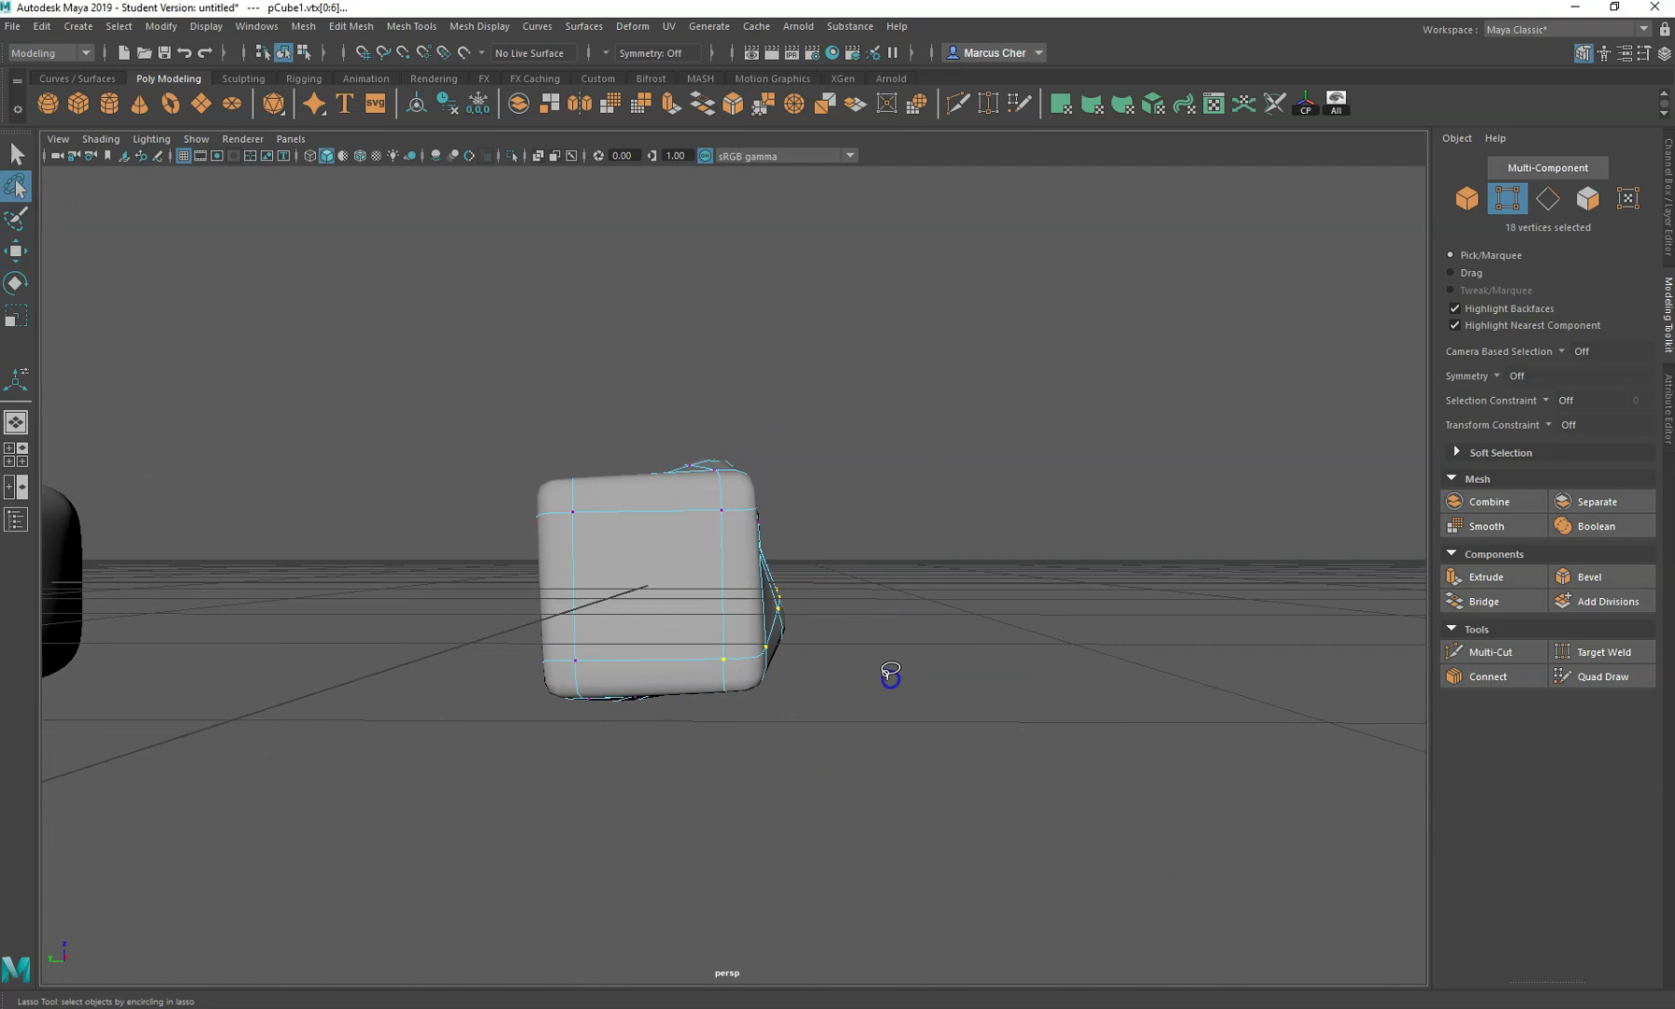
alt+drag(890, 673, 610, 681)
key(w)
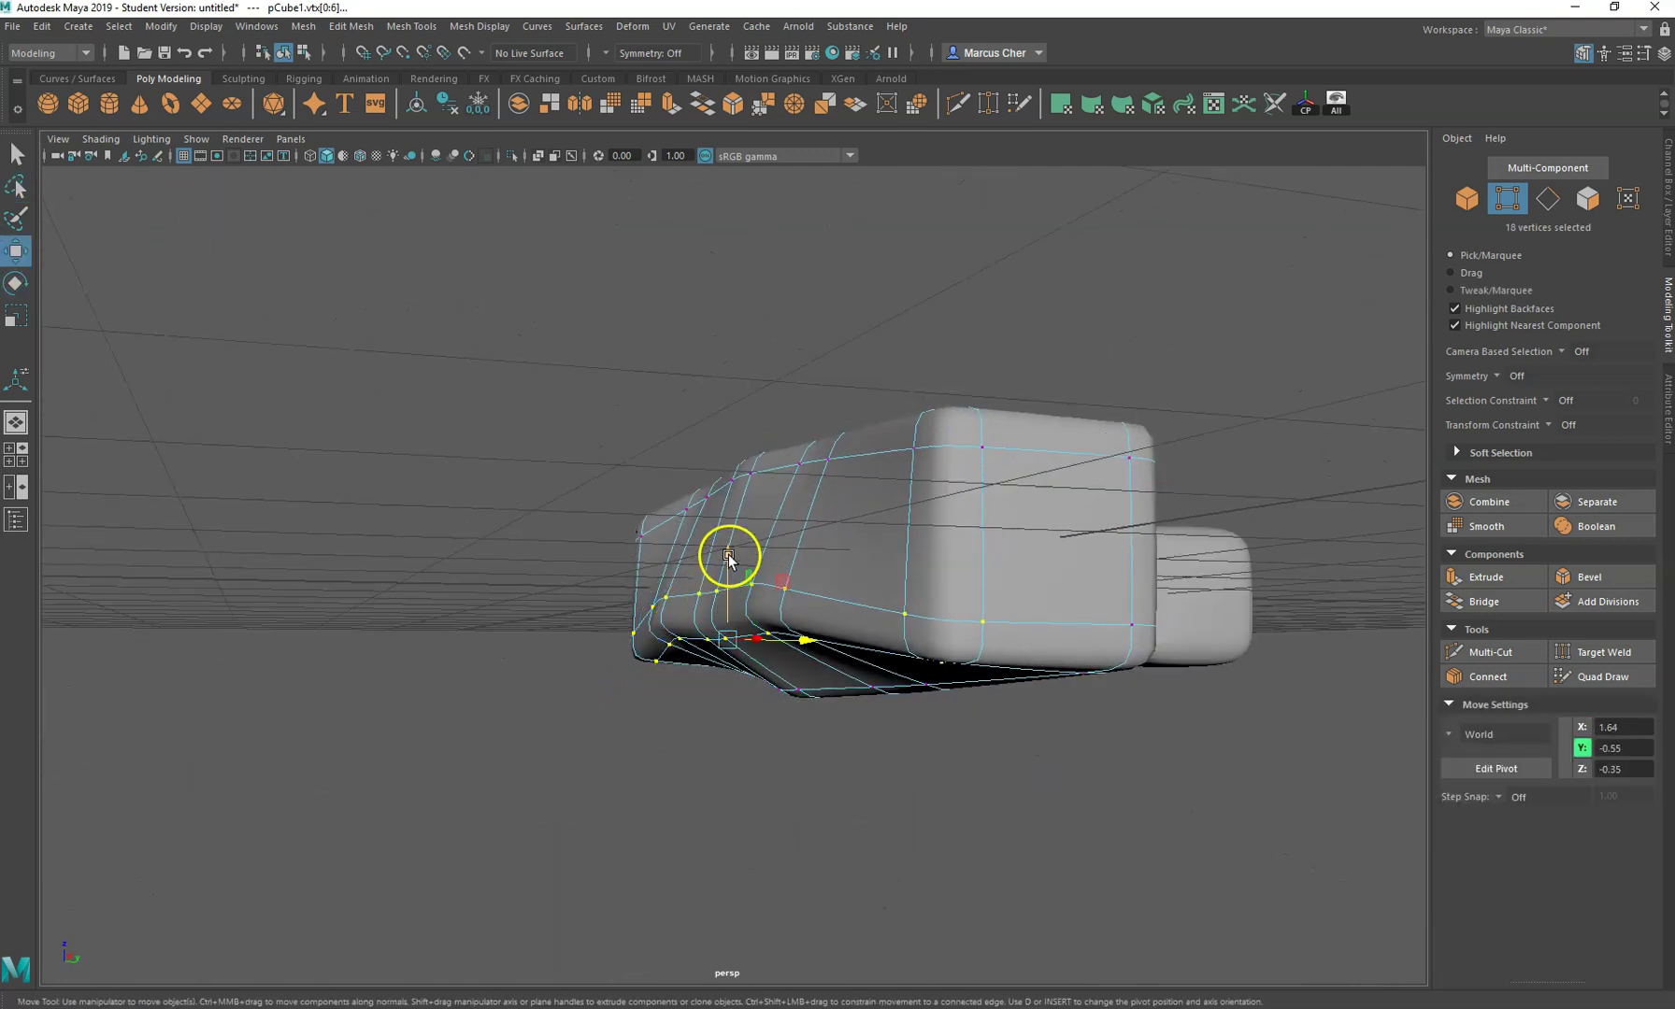
drag(729, 558, 732, 790)
- Scale the selected underside vertices to compress and squash them vertically in Y
key(r)
drag(795, 675, 696, 659)
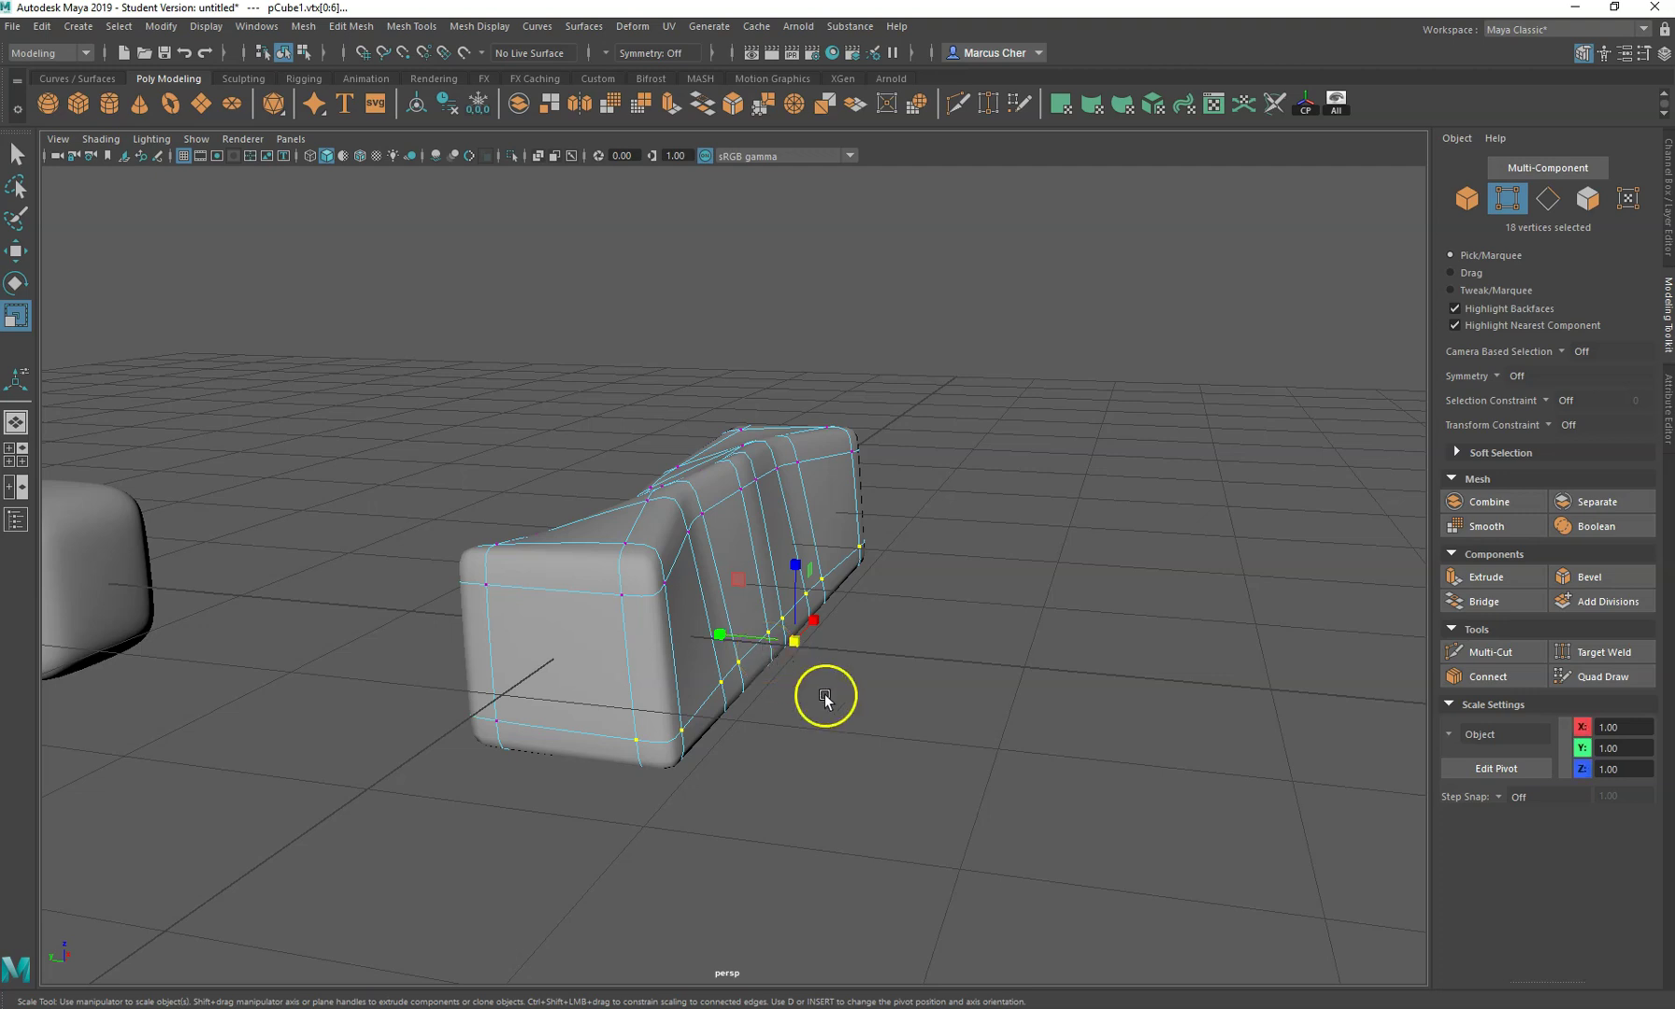
alt+drag(830, 755, 875, 744)
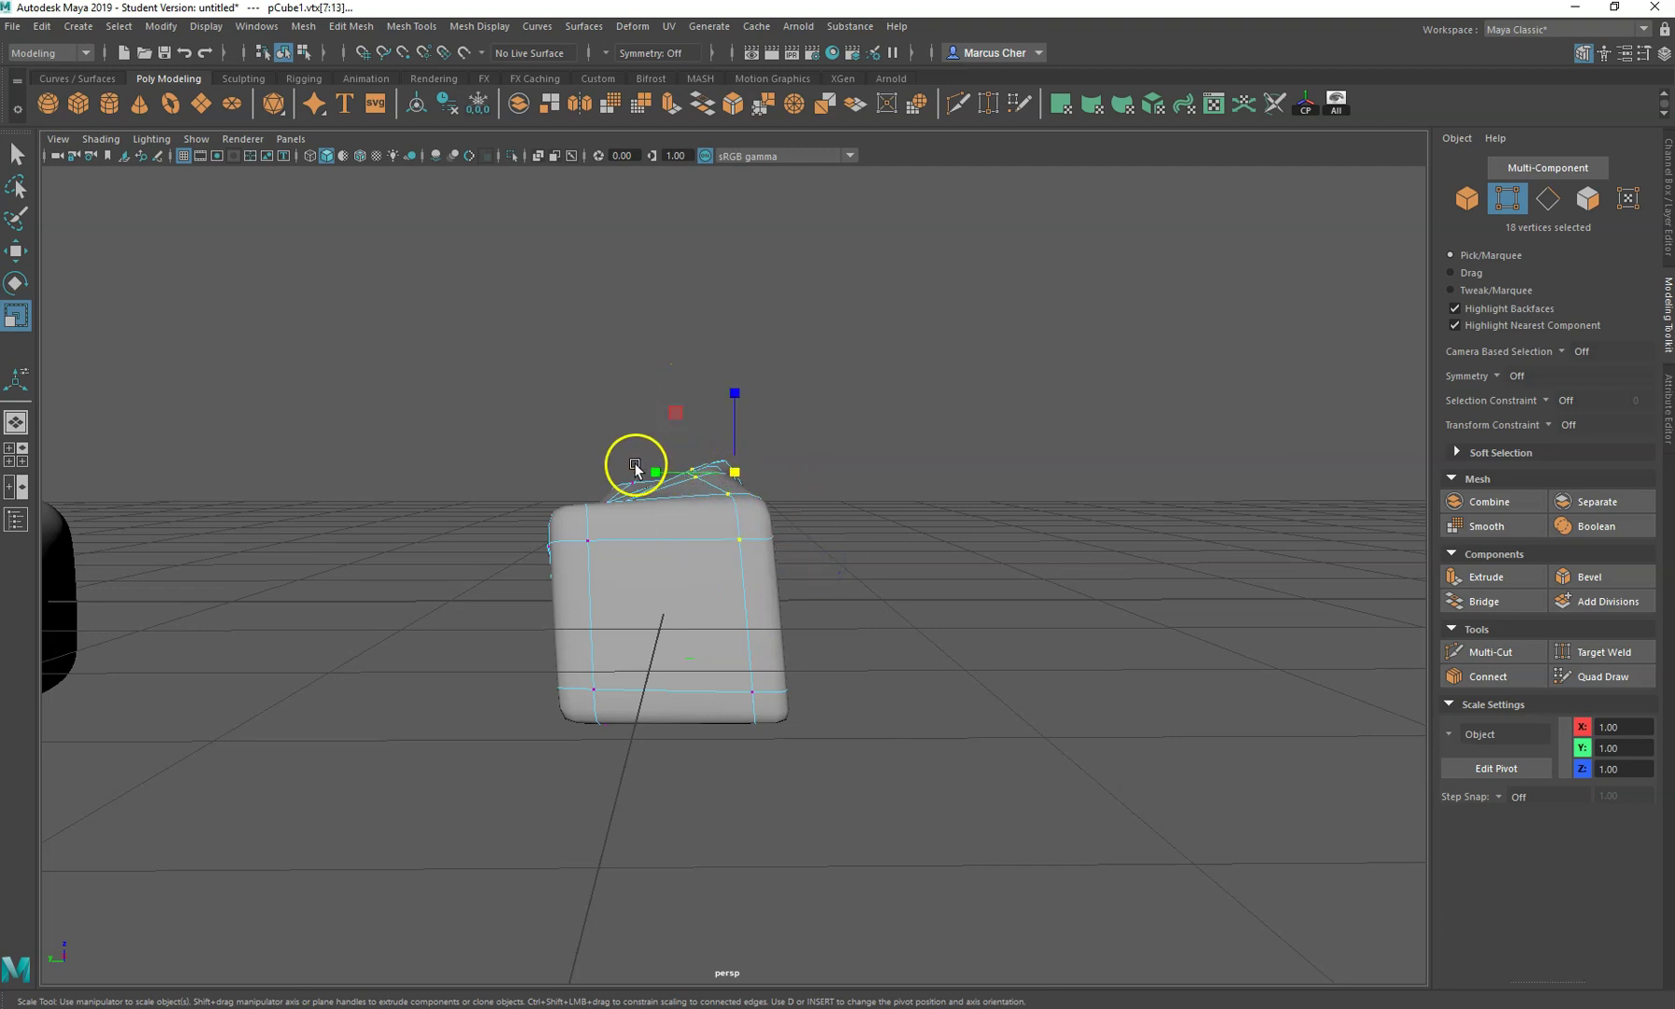
drag(635, 467, 800, 565)
- Shift the vertices along X to about X 1.64, then clear the selection
click(768, 484)
mouse_move(672, 475)
mouse_down()
mouse_move(707, 477)
mouse_move(683, 474)
mouse_up()
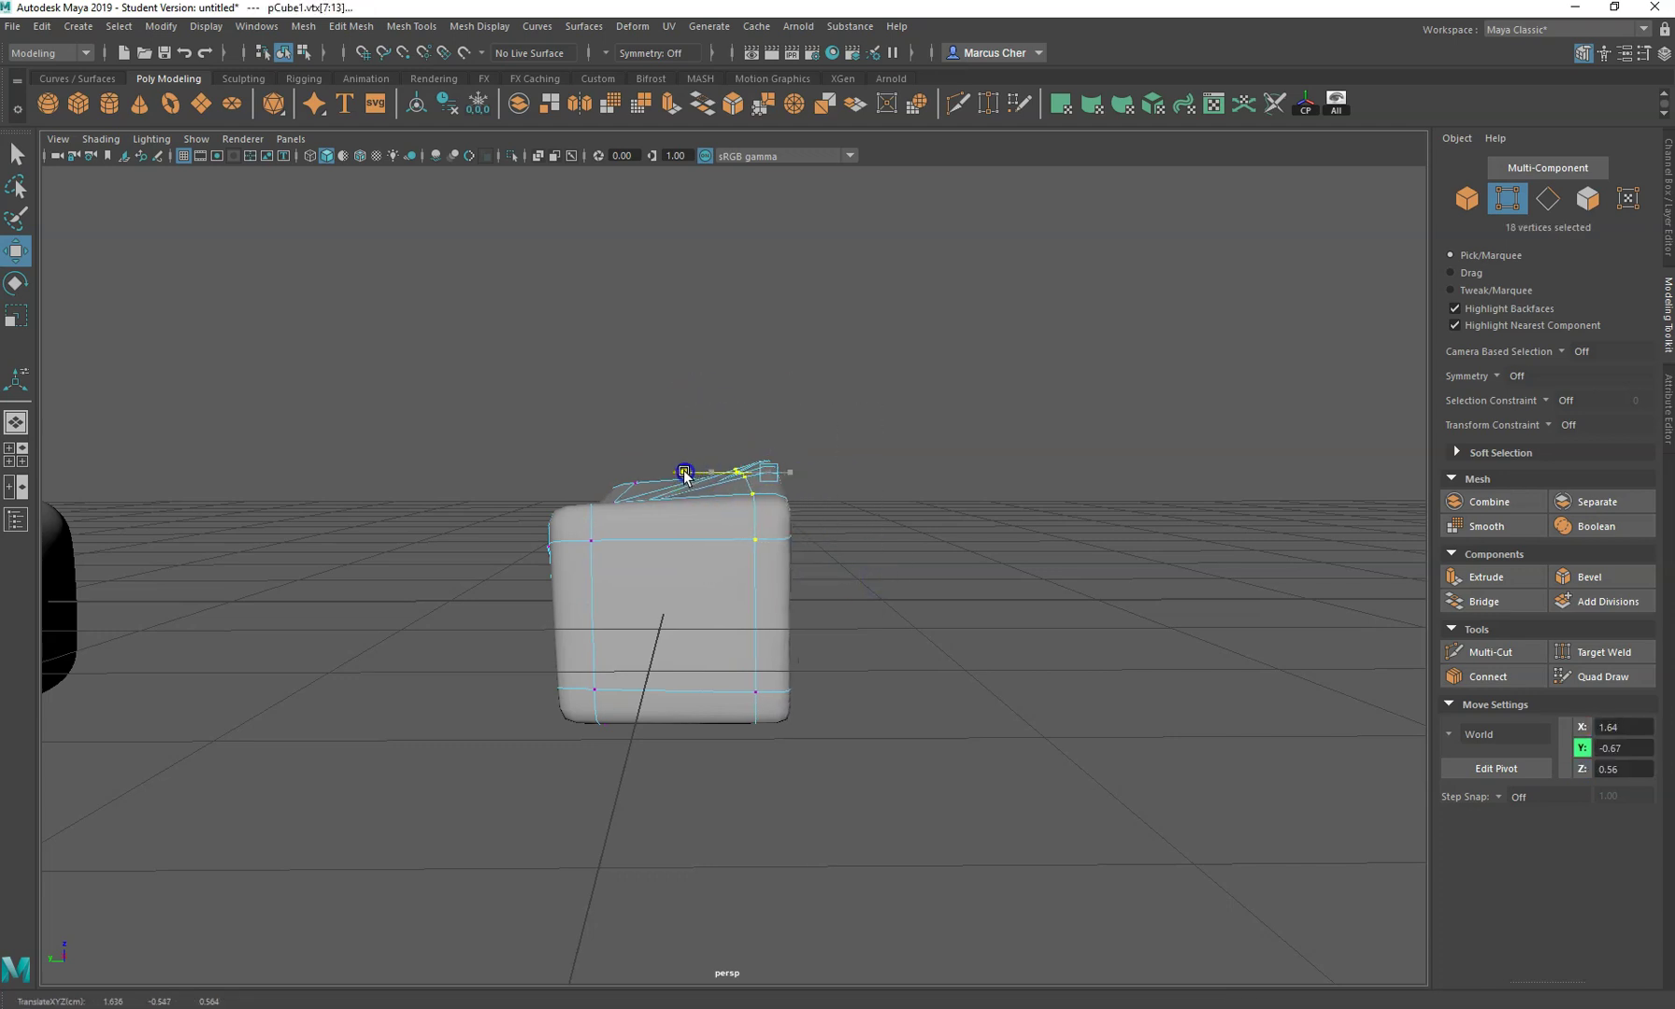
click(935, 400)
alt+drag(936, 400, 1028, 509)
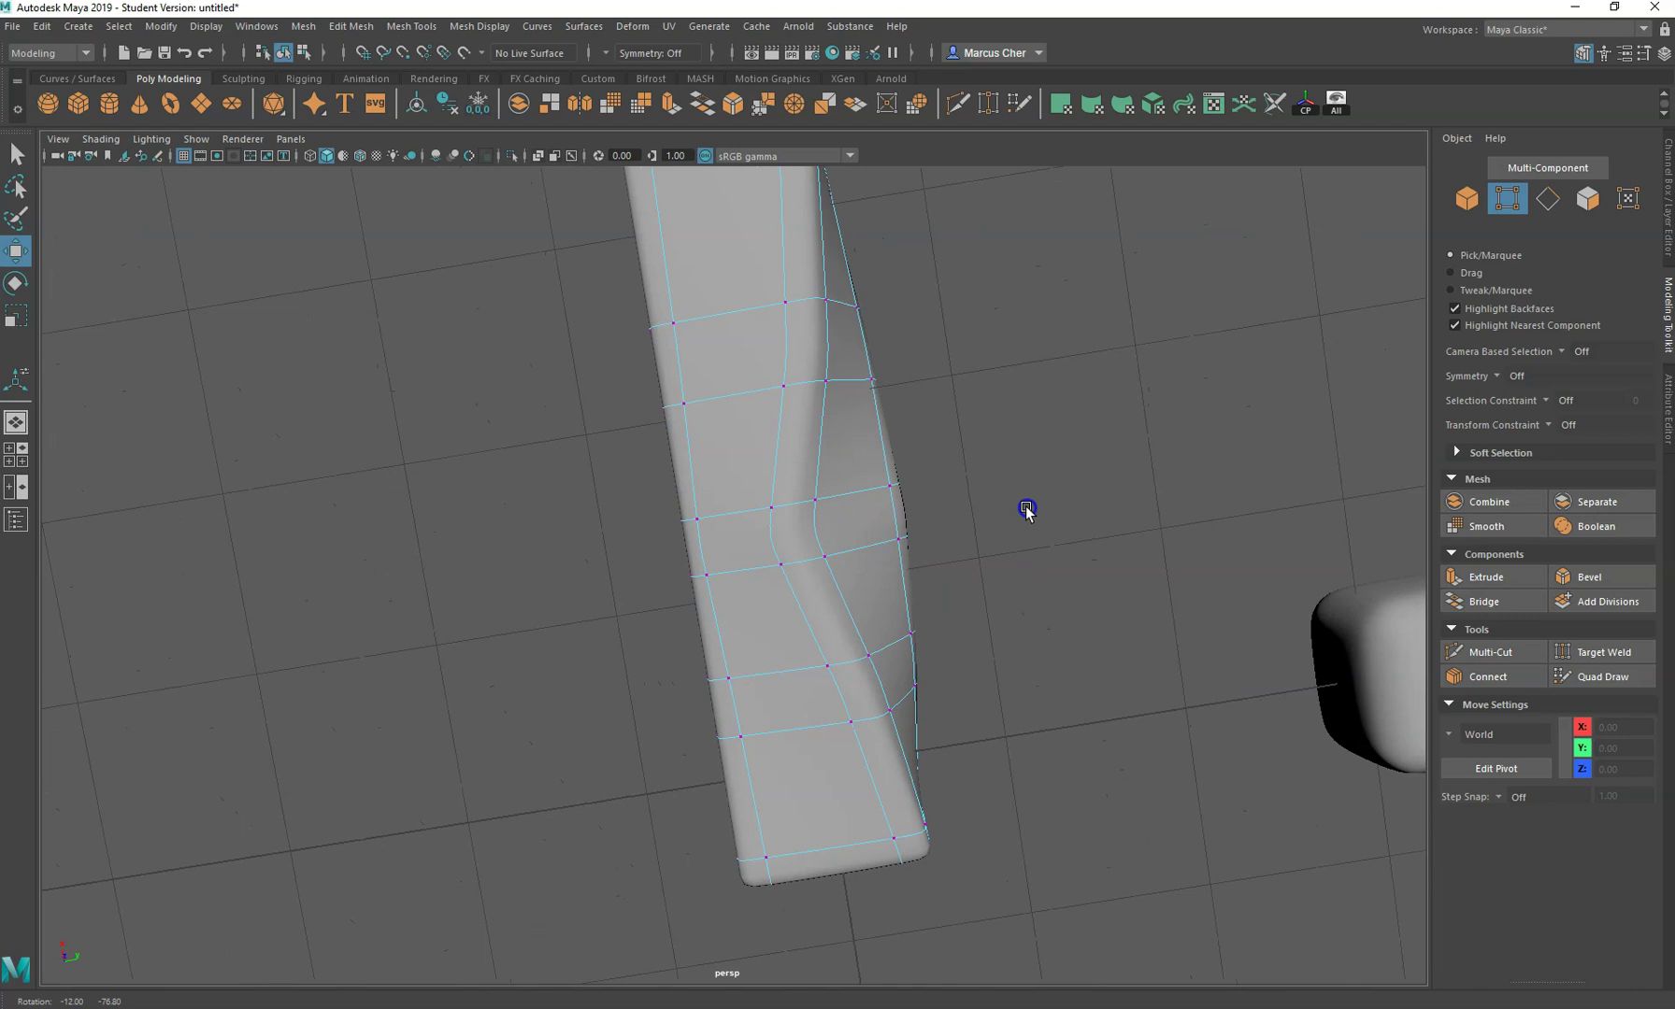
right_drag(827, 770, 831, 597)
click(791, 792)
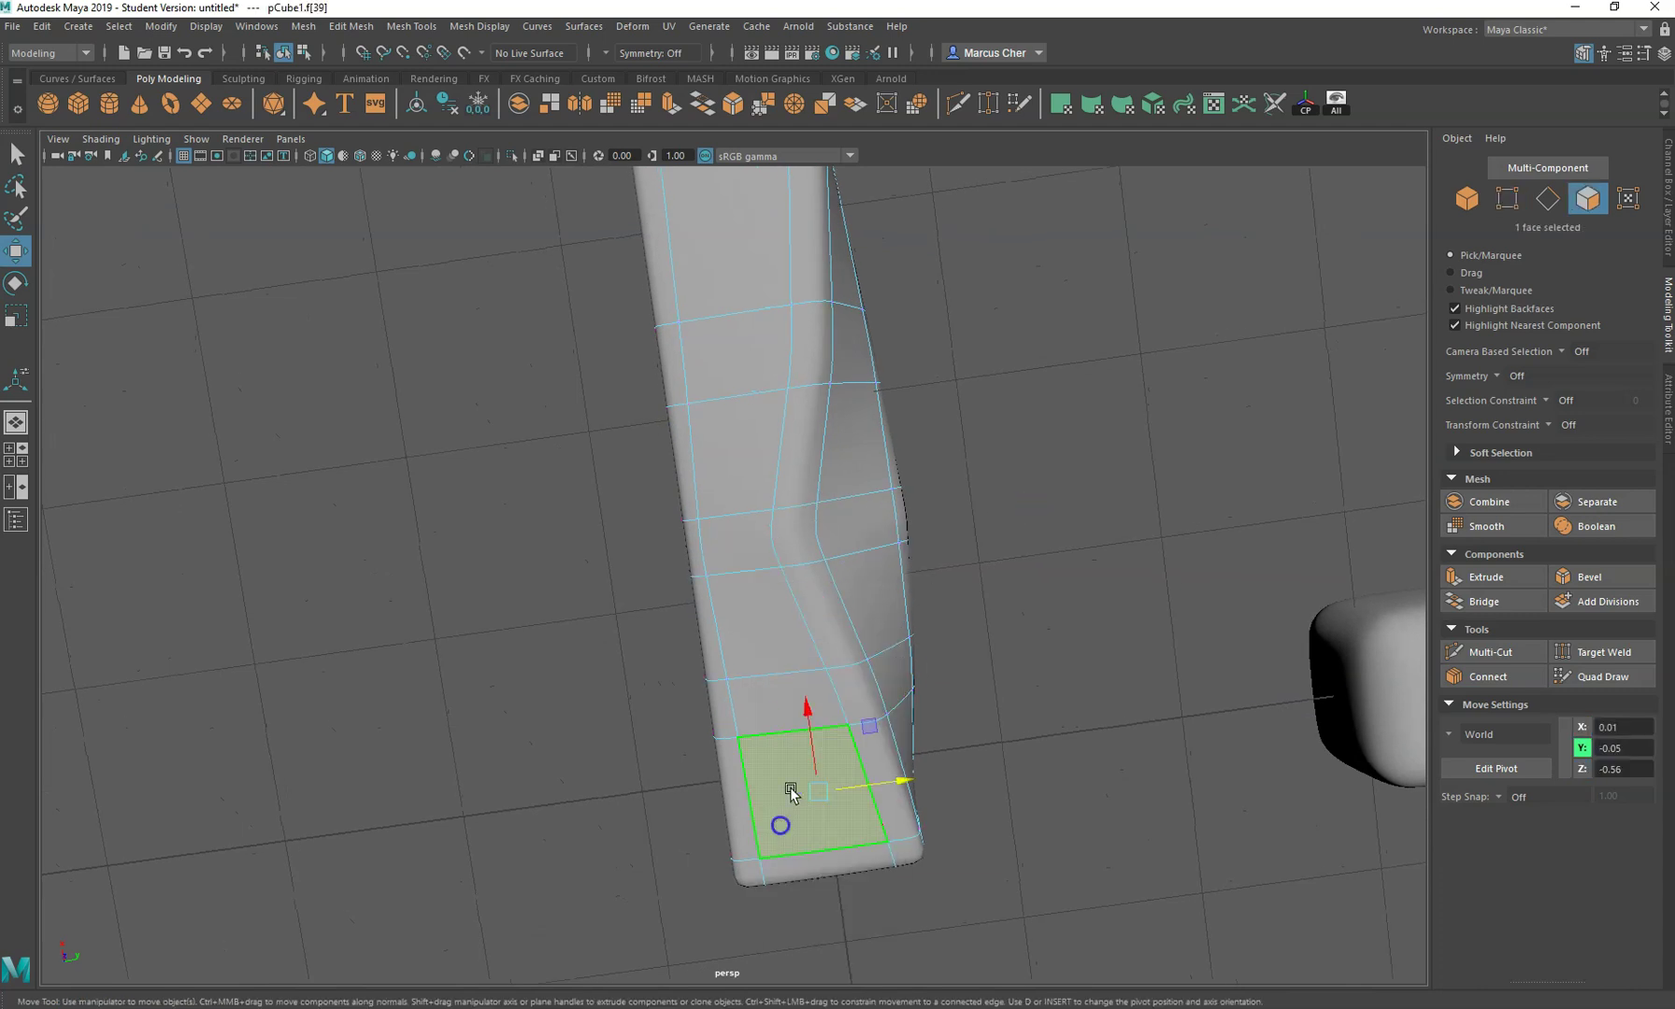
mouse_move(778, 715)
mouse_down()
mouse_move(738, 516)
mouse_move(755, 260)
mouse_move(979, 579)
mouse_move(968, 587)
mouse_move(949, 535)
mouse_move(992, 513)
mouse_up()
alt+middle_drag(992, 514, 929, 379)
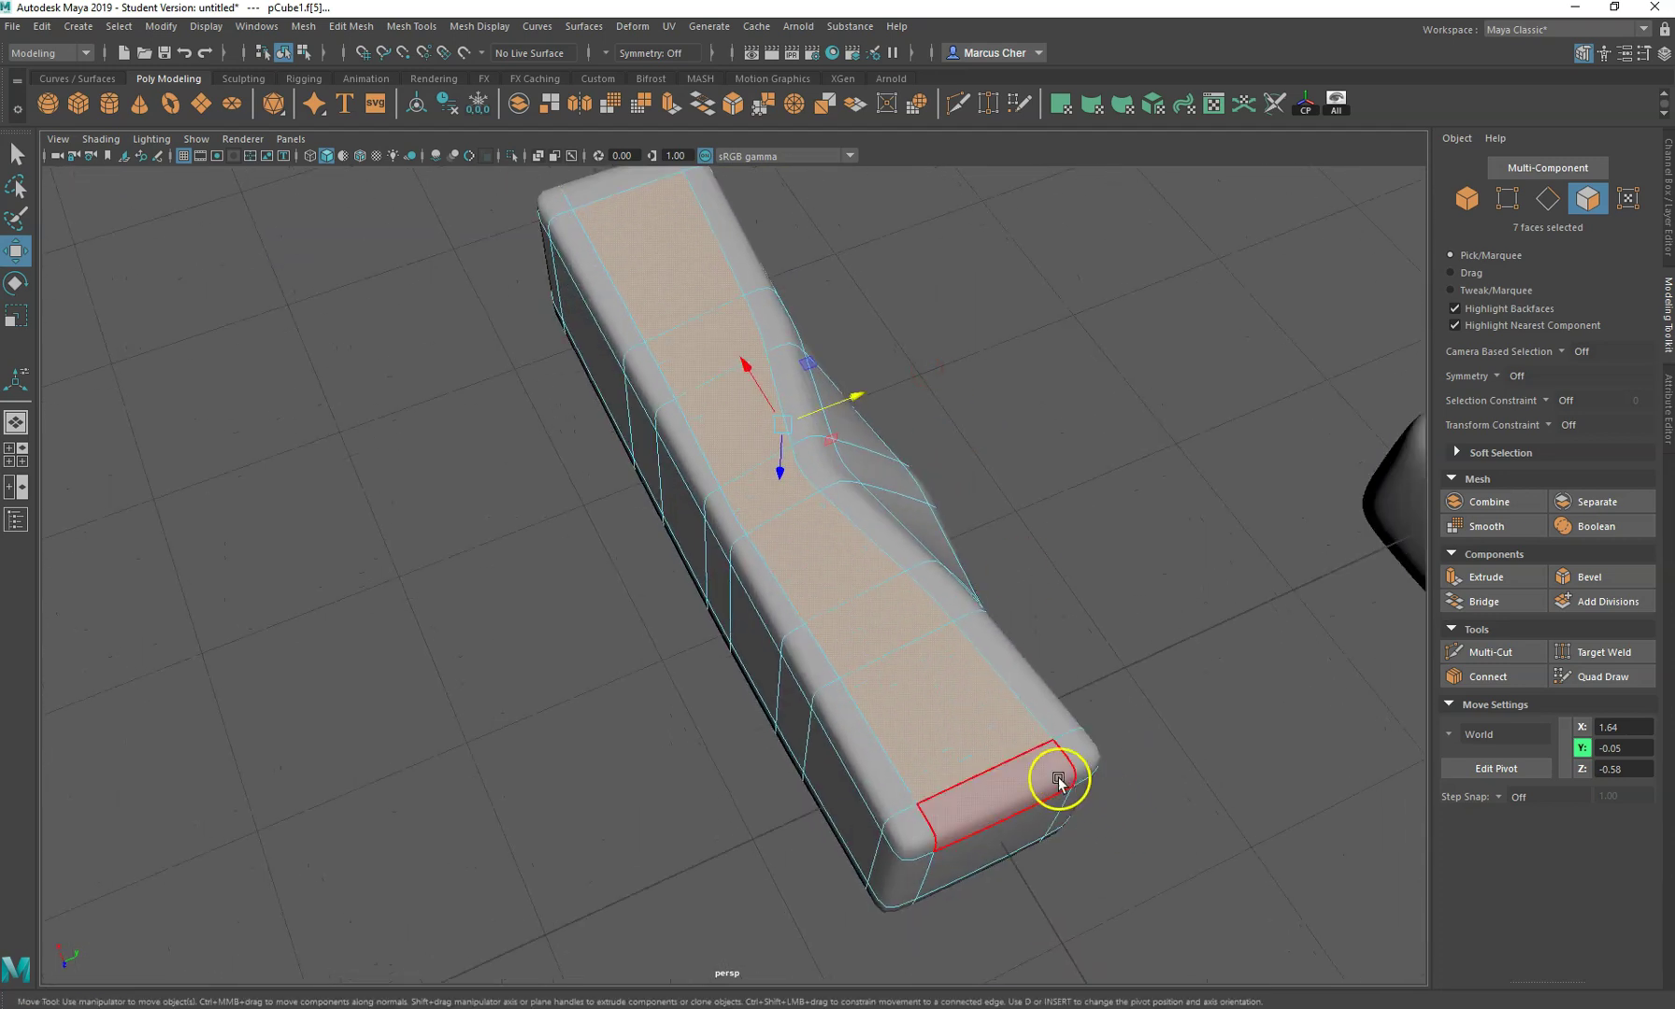
alt+drag(1059, 783, 986, 739)
key(e)
key(r)
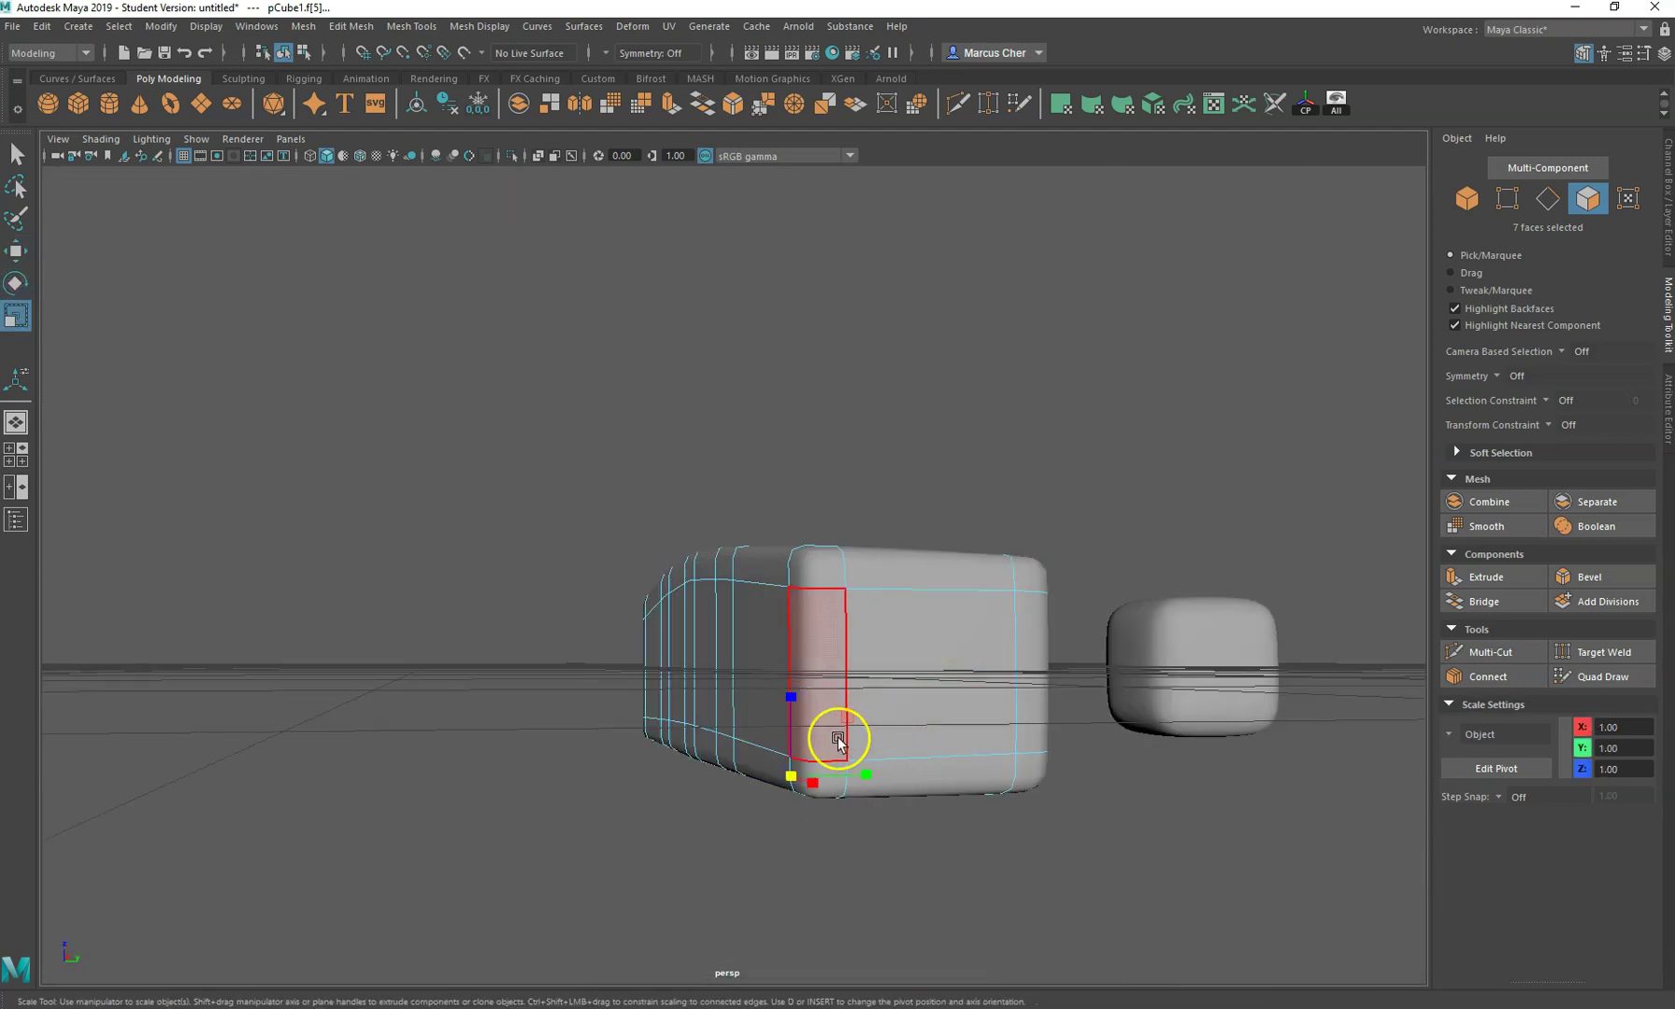
click(792, 783)
alt+drag(818, 868, 638, 664)
alt+drag(920, 636, 830, 639)
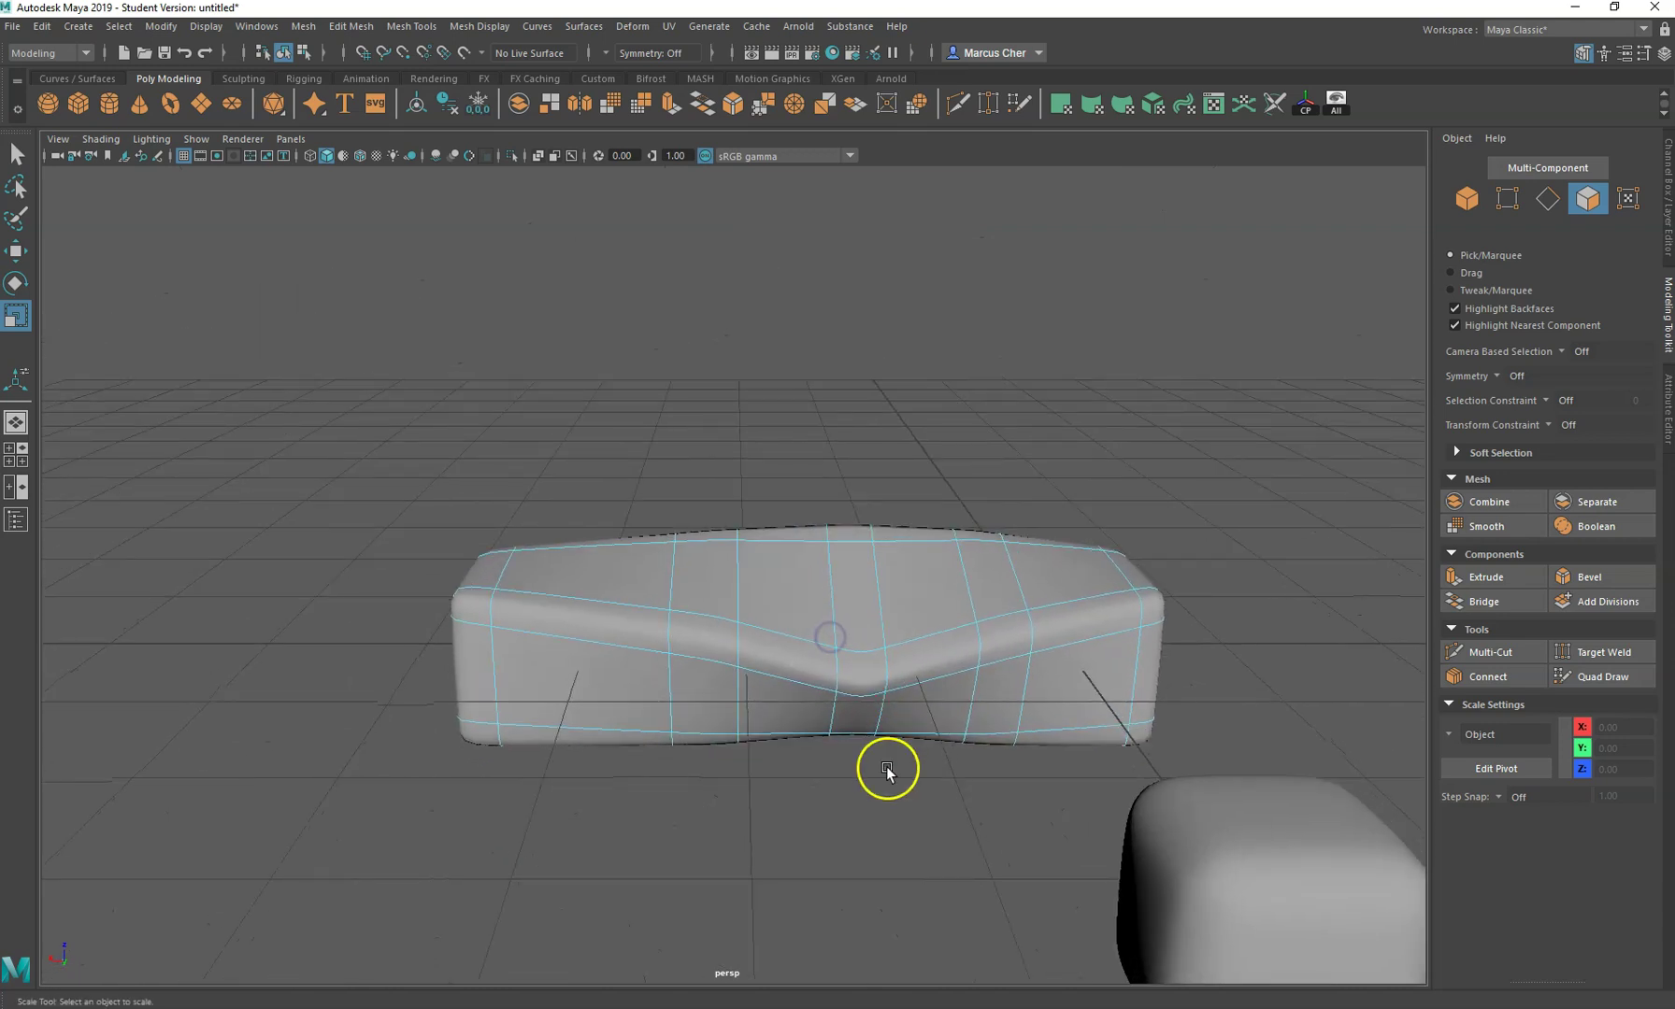